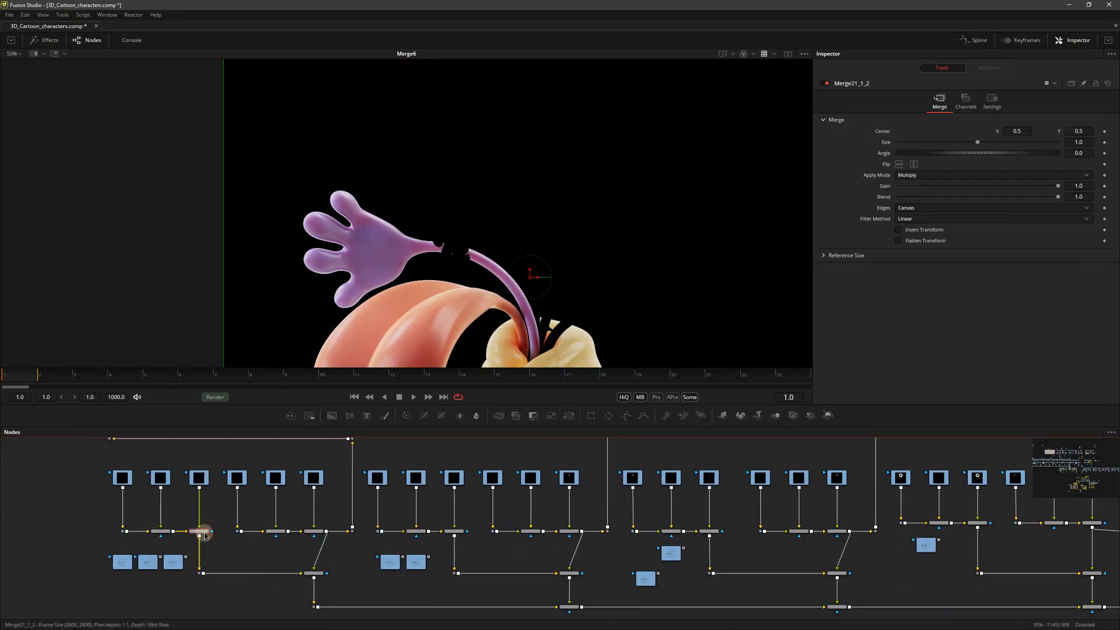
- View the yellow face, green flower and following Merge node results in the viewer
{"action": "left_click", "coordinate": [316, 529]}
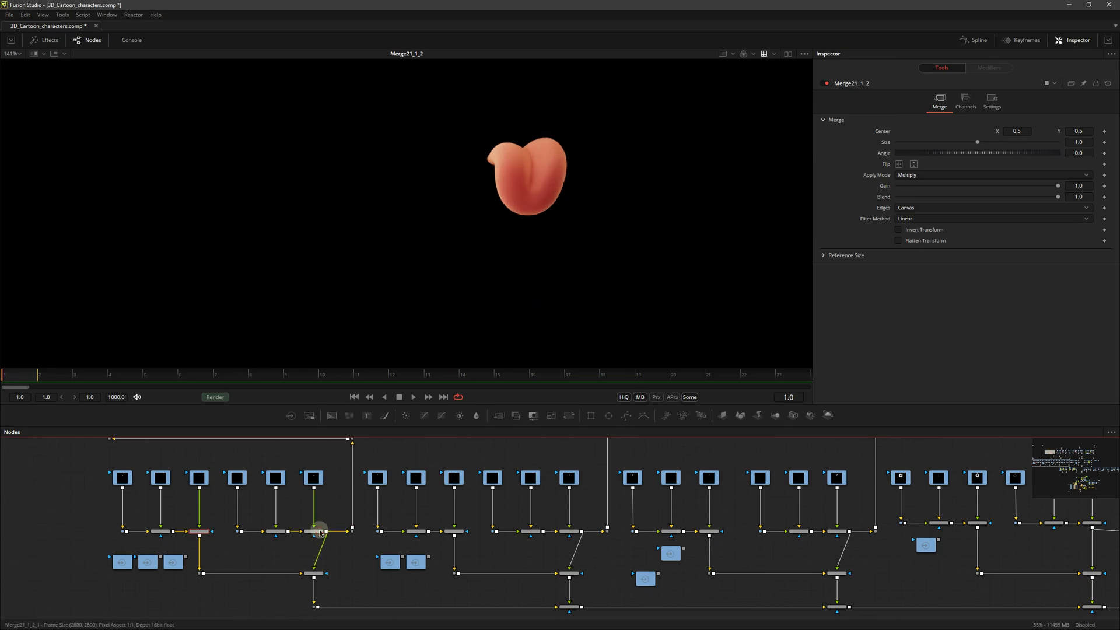
{"action": "left_click", "coordinate": [576, 531]}
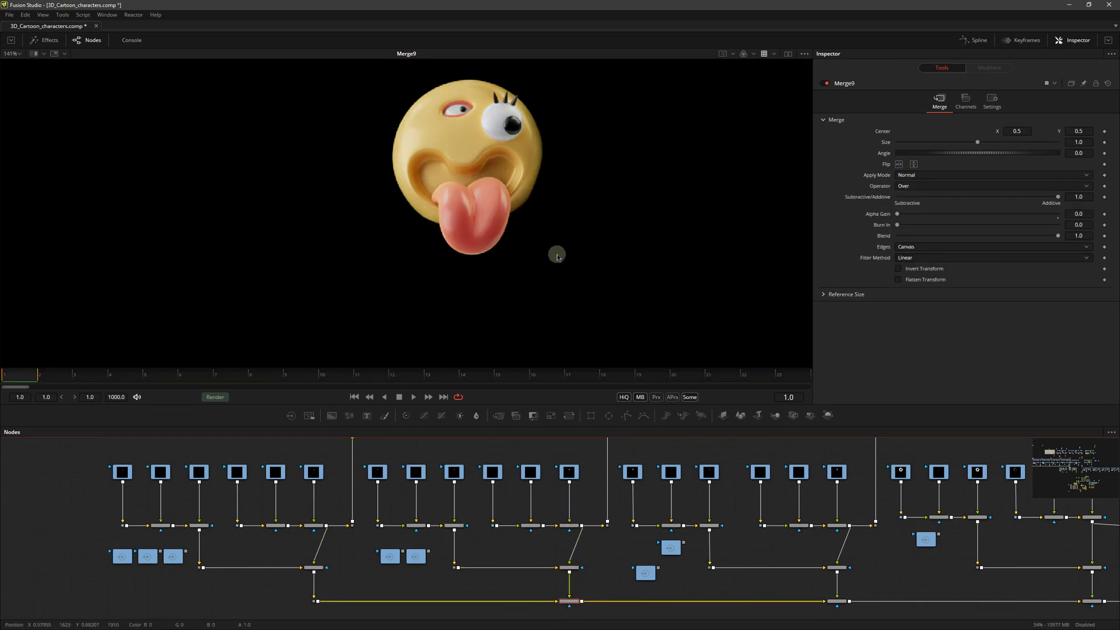
{"action": "left_click", "coordinate": [582, 539]}
{"action": "left_click", "coordinate": [581, 573]}
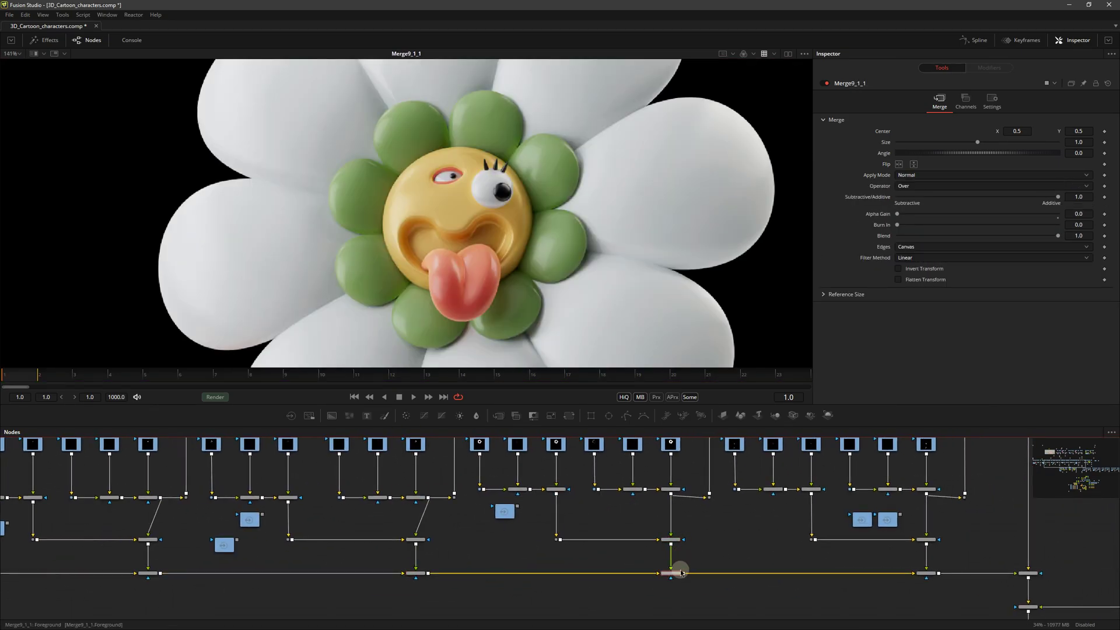
{"action": "left_click", "coordinate": [729, 571]}
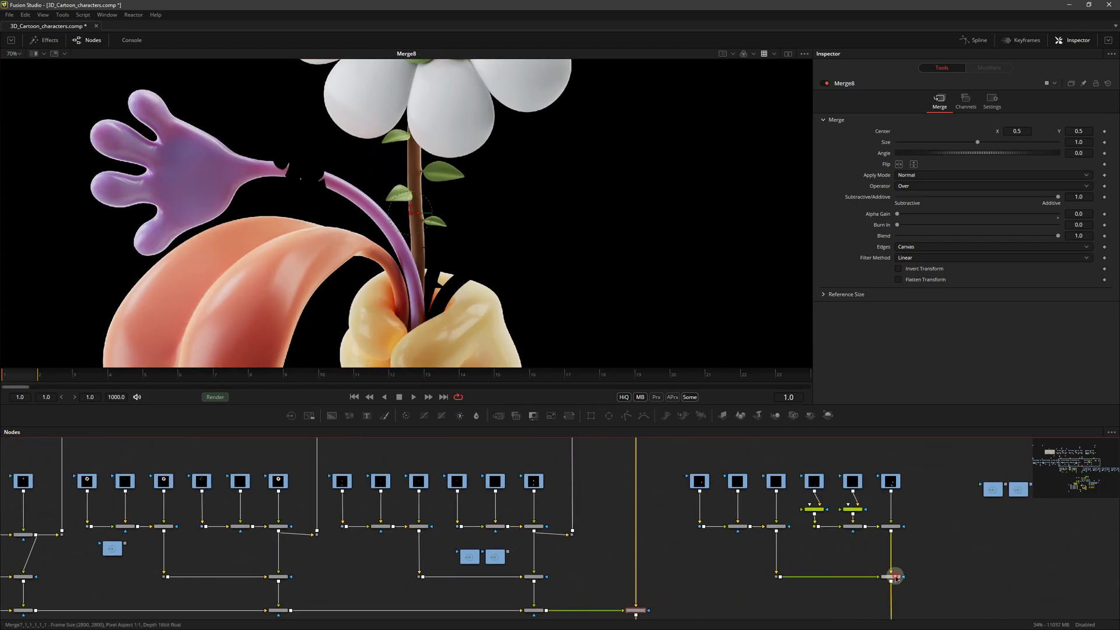
{"action": "left_click", "coordinate": [892, 527]}
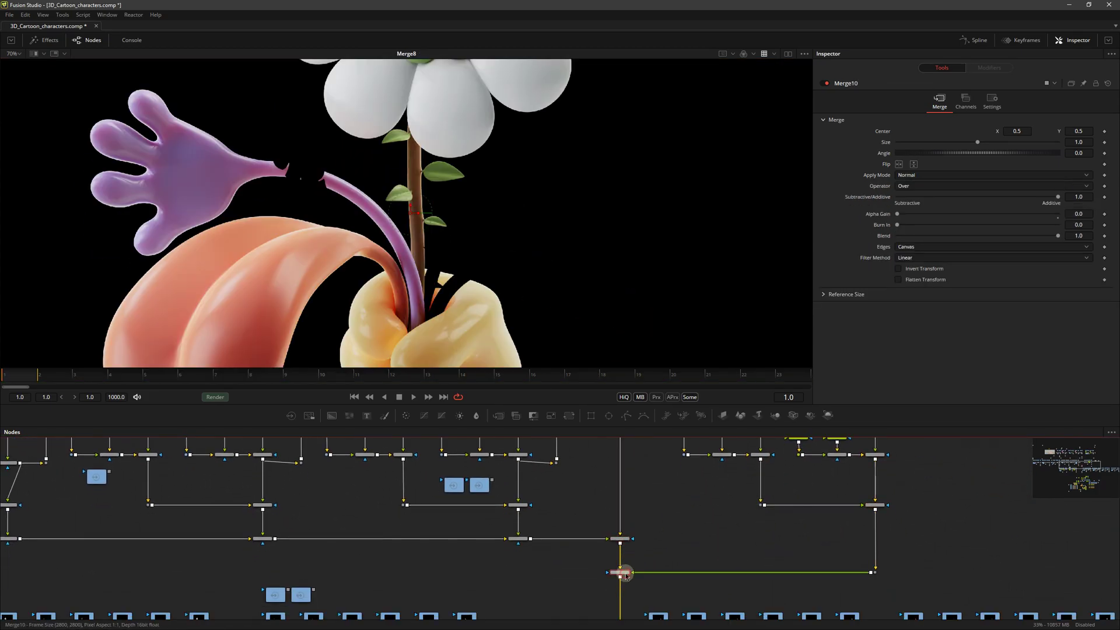
- View the leaves, palm tree, white flower, Bitcoin flower and full-bouquet Merge14 results
{"action": "left_click", "coordinate": [385, 538]}
{"action": "left_click", "coordinate": [384, 606]}
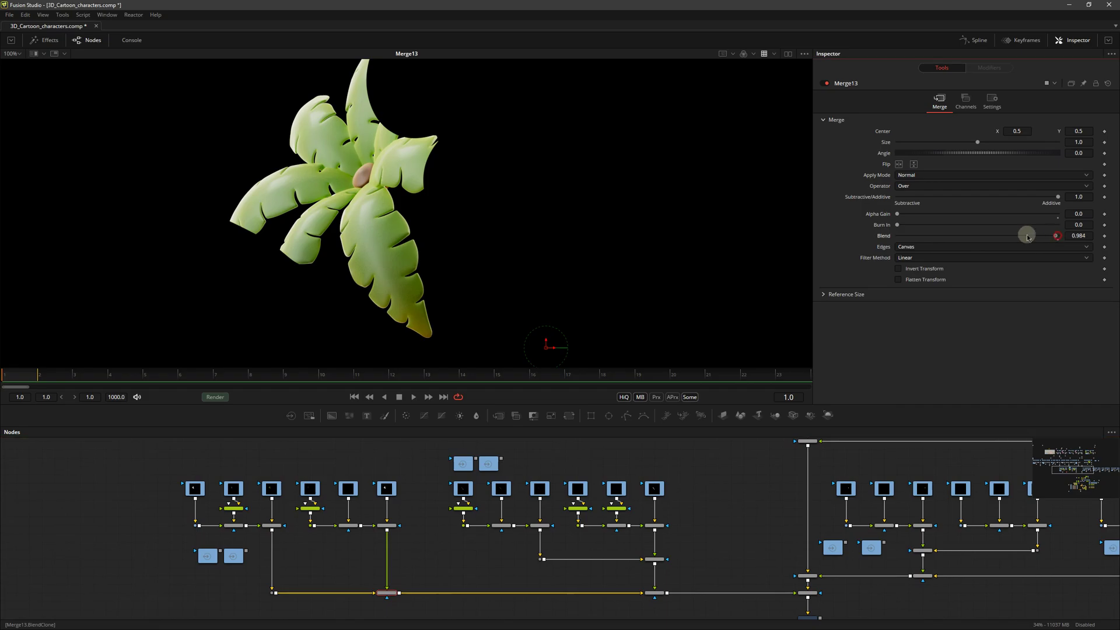
{"action": "left_click", "coordinate": [652, 605]}
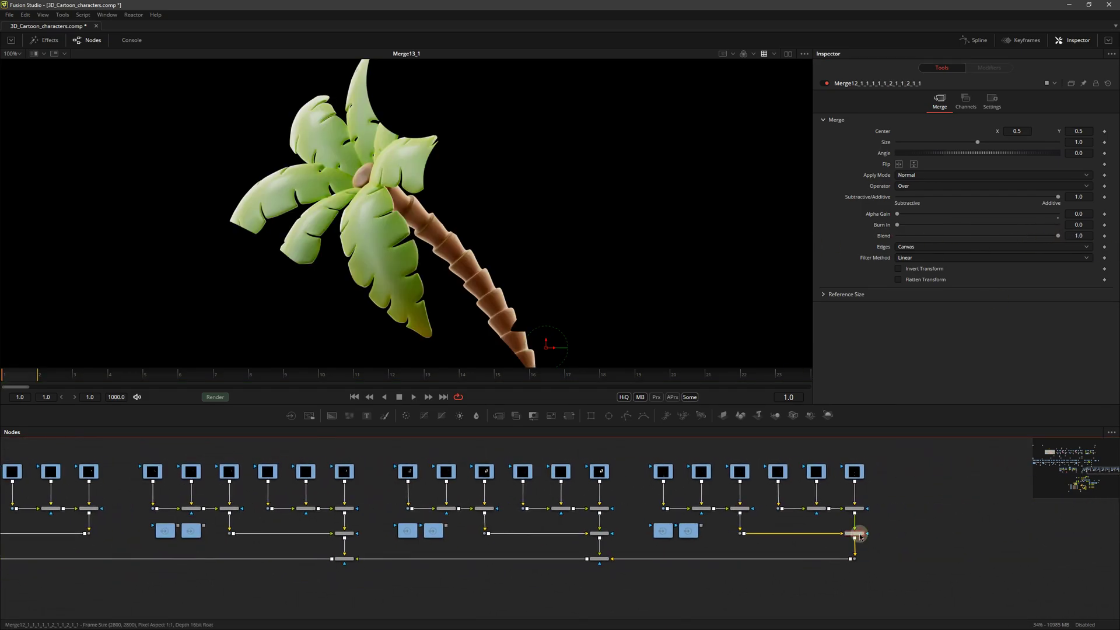
{"action": "left_click", "coordinate": [600, 558]}
{"action": "left_click", "coordinate": [344, 558]}
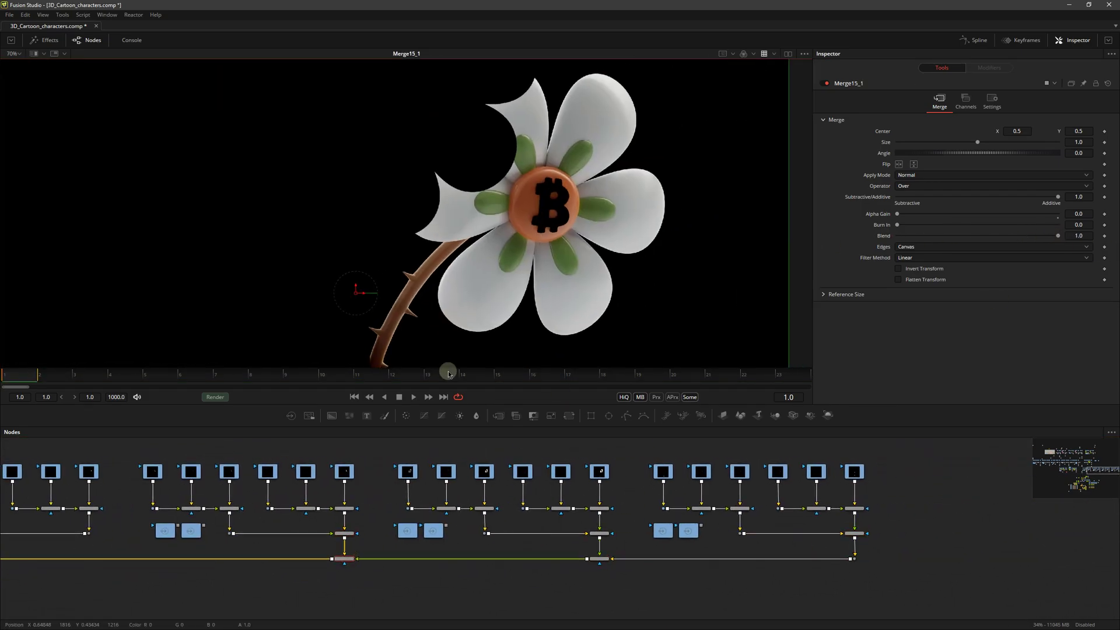
{"action": "left_click", "coordinate": [193, 573]}
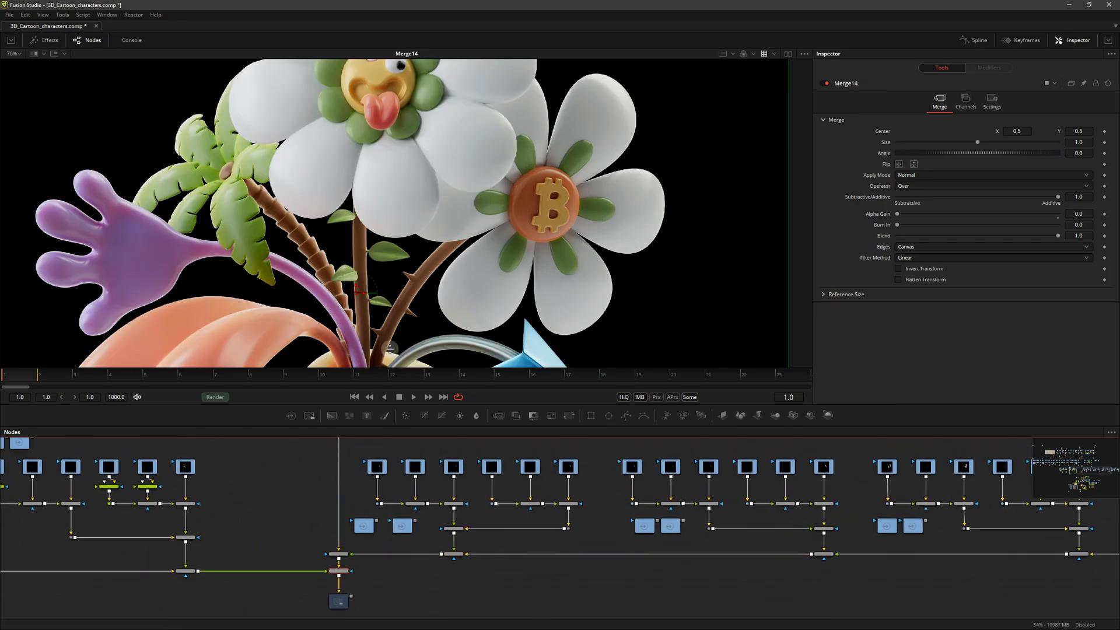
- Show the sharpened bouquet from UnsharpMask1_1 in the viewer
{"action": "mouse_move", "coordinate": [423, 574]}
{"action": "middle_mouse_down"}
{"action": "mouse_move", "coordinate": [459, 565]}
{"action": "mouse_move", "coordinate": [373, 549]}
{"action": "middle_mouse_up"}
{"action": "left_click", "coordinate": [362, 542]}
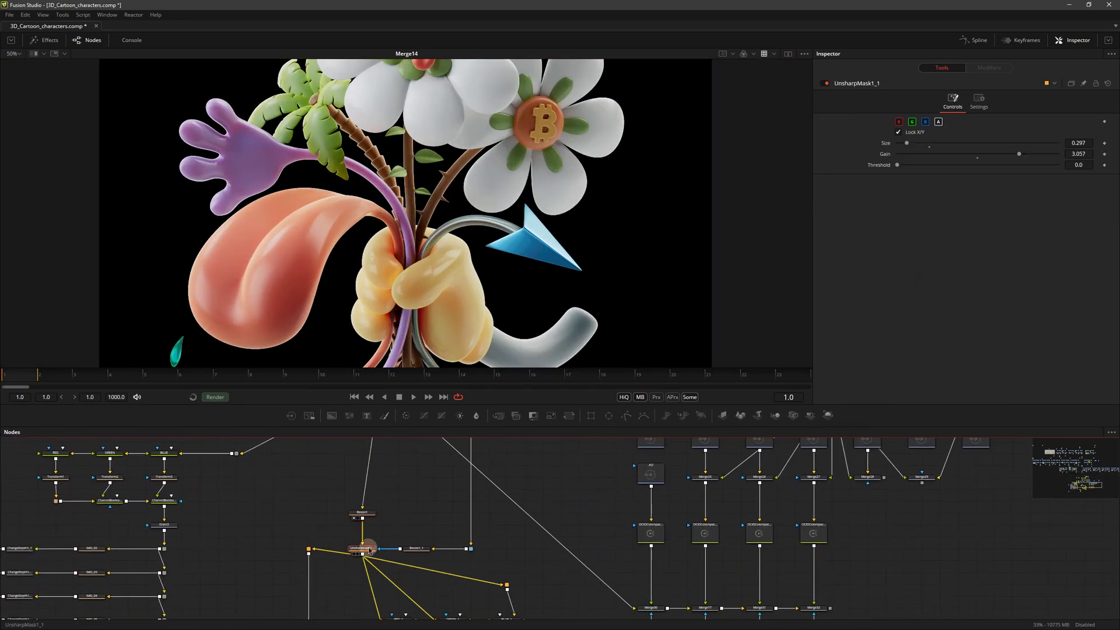
{"action": "key", "text": "1"}
- View the bouquet composited over the background through Merge5
{"action": "left_click", "coordinate": [510, 554]}
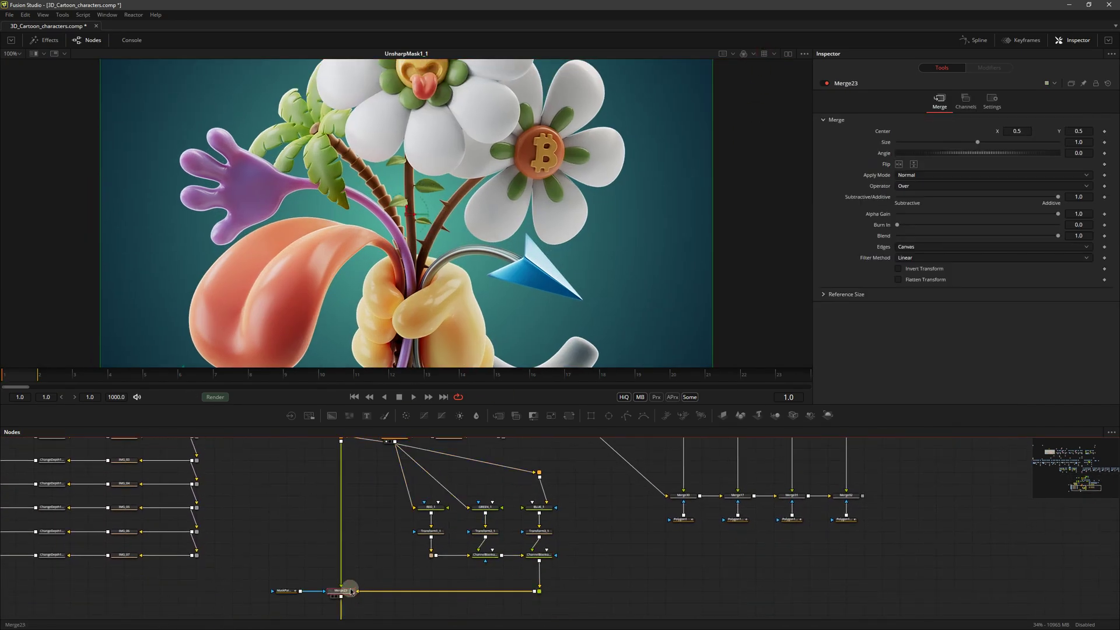
{"action": "middle_click_drag", "start_coordinate": [350, 591], "coordinate": [512, 493]}
{"action": "left_click", "coordinate": [517, 478]}
{"action": "key", "text": "1"}
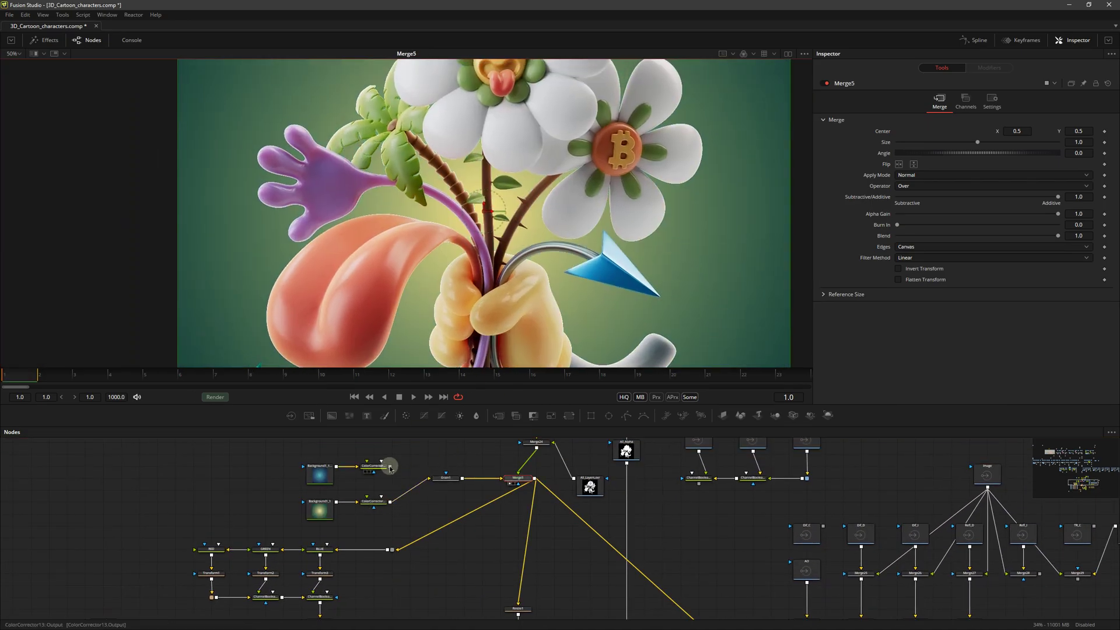
- Return the viewer to the UnsharpMask1_1 sharpened result
{"action": "middle_click_drag", "start_coordinate": [517, 608], "coordinate": [460, 492]}
{"action": "left_click", "coordinate": [460, 528]}
{"action": "key", "text": "1"}
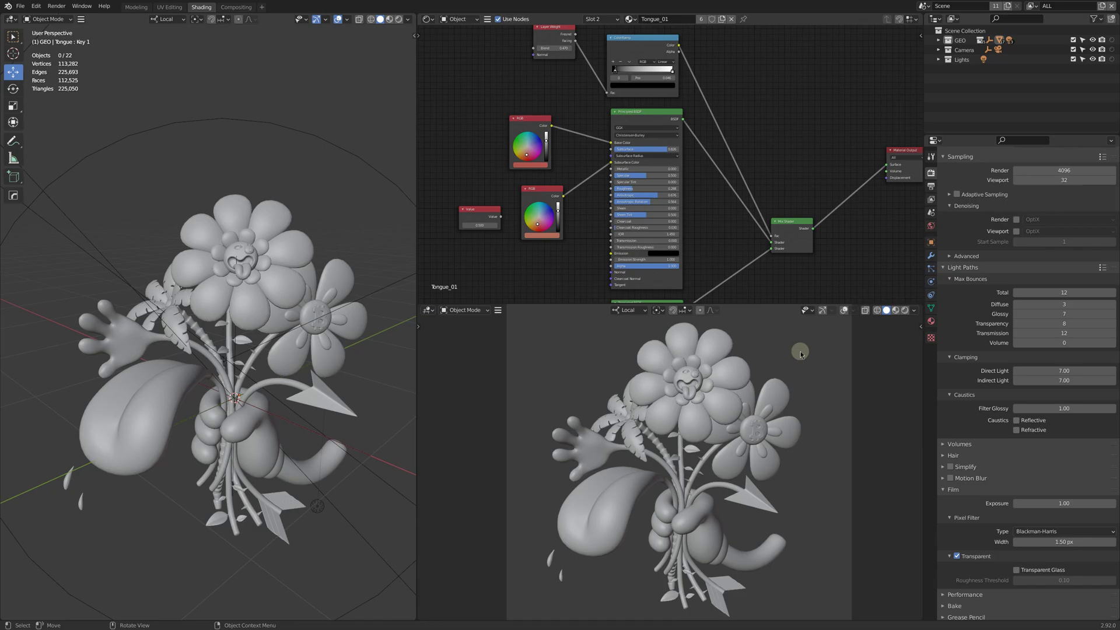
- Render the lower viewport and preview the Ambient Occlusion and Diffuse Direct passes
{"action": "left_click", "coordinate": [905, 310]}
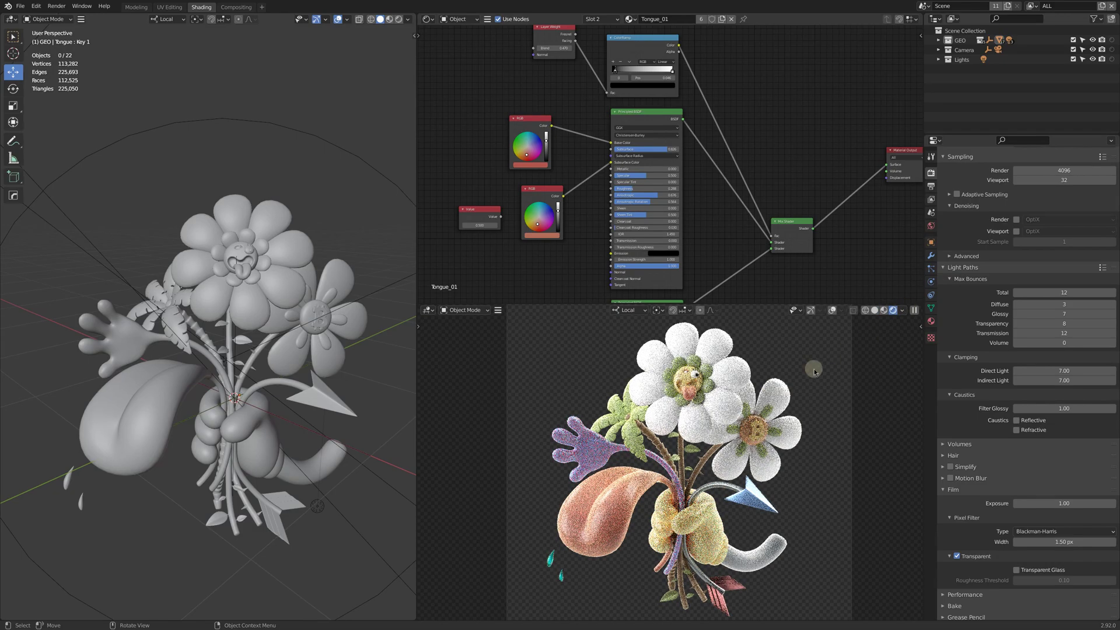
{"action": "left_click", "coordinate": [902, 311]}
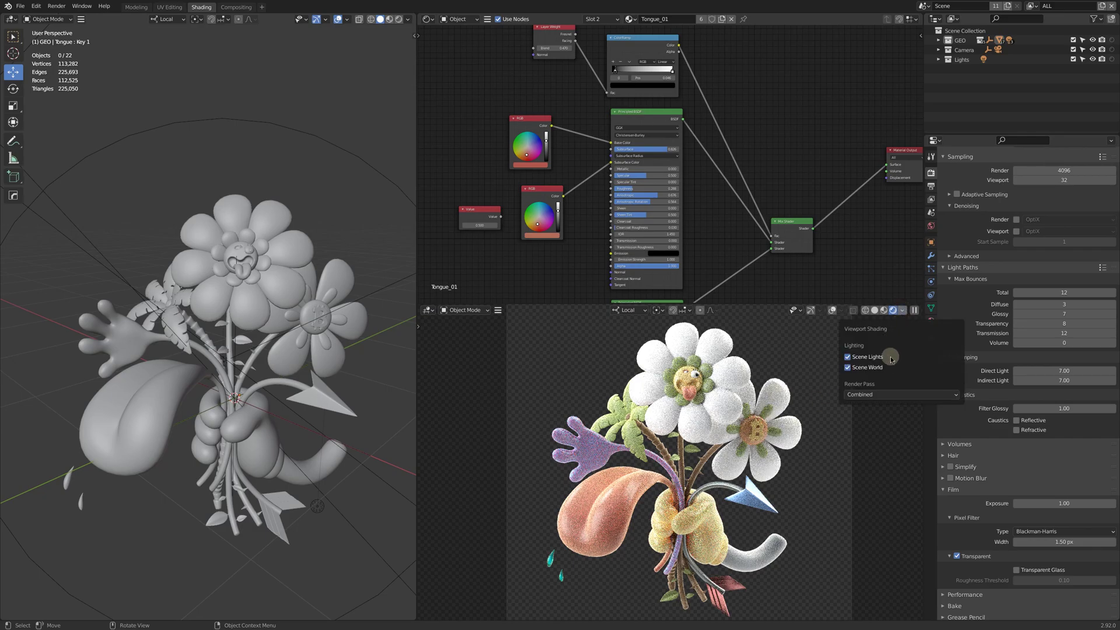
{"action": "left_click", "coordinate": [879, 395]}
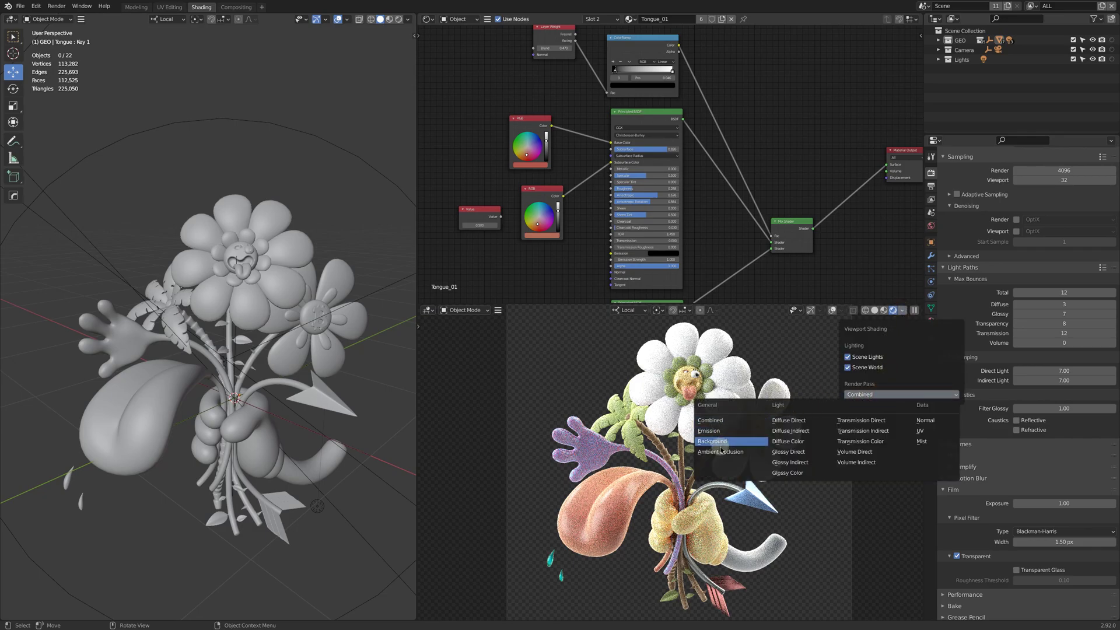
{"action": "left_click", "coordinate": [719, 452]}
{"action": "left_click", "coordinate": [852, 395]}
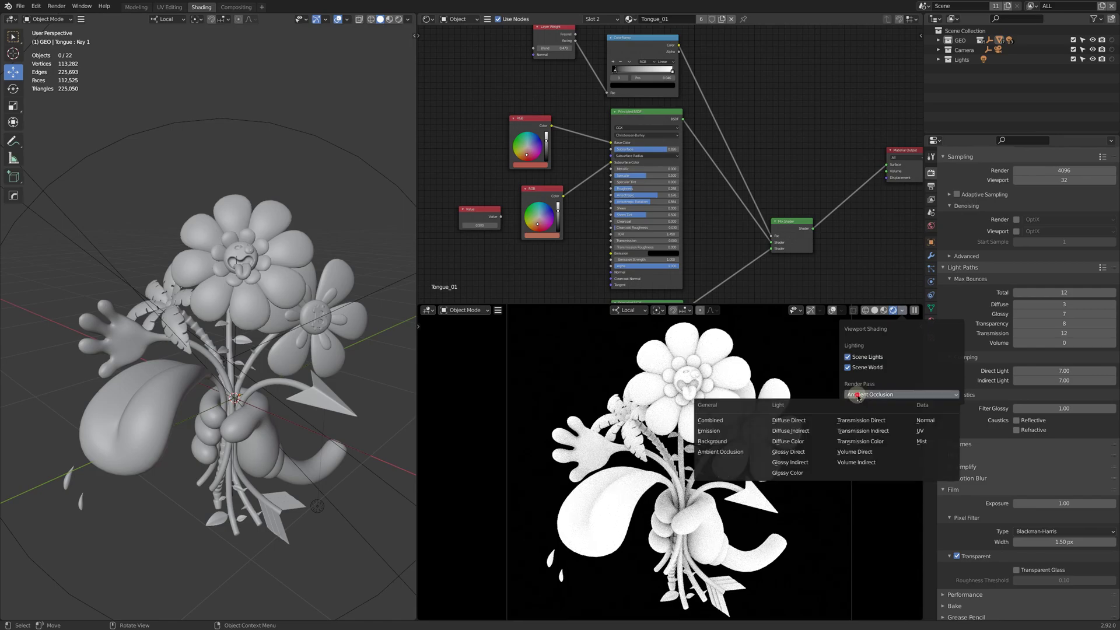
{"action": "left_click", "coordinate": [806, 422]}
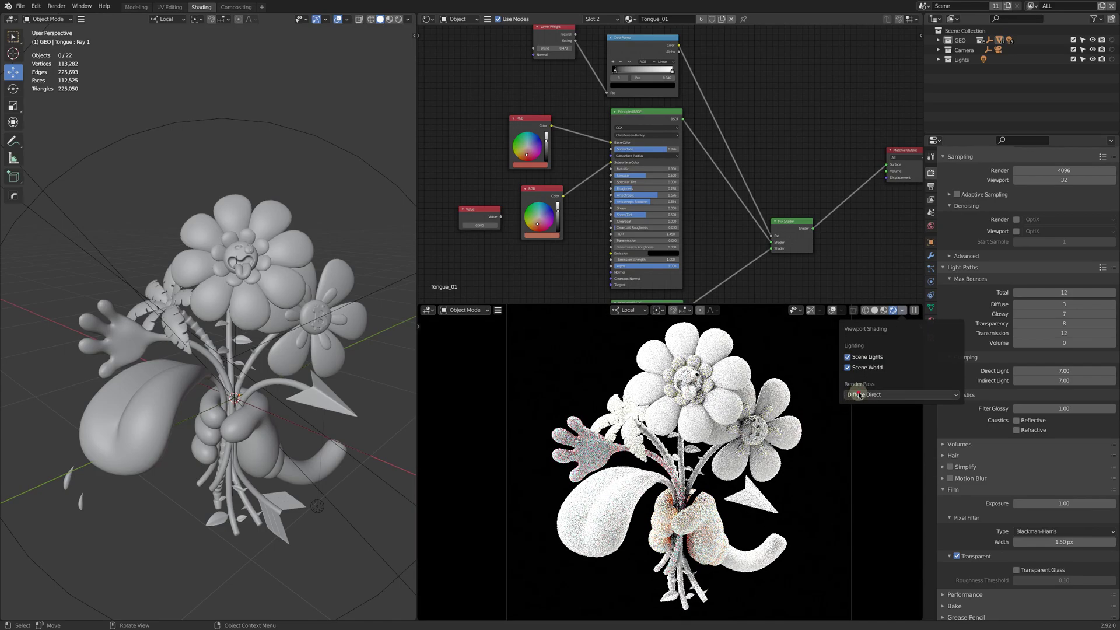
- Preview the Glossy Direct pass, then go back to the Combined render
{"action": "left_click", "coordinate": [857, 394]}
{"action": "left_click", "coordinate": [805, 453]}
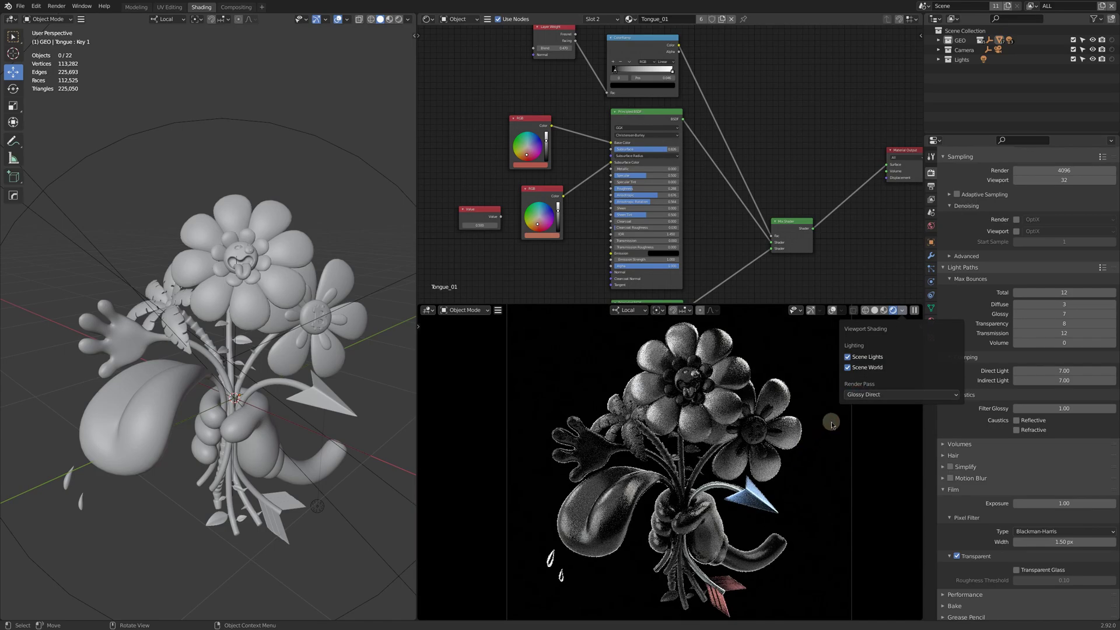
{"action": "left_click", "coordinate": [874, 395]}
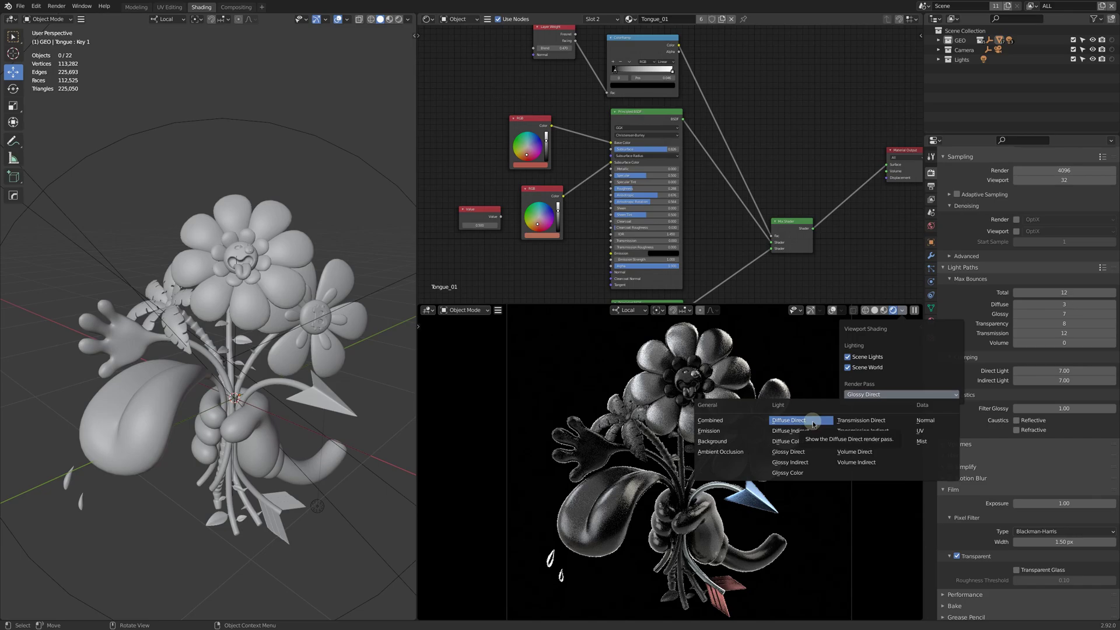
{"action": "left_click", "coordinate": [721, 421]}
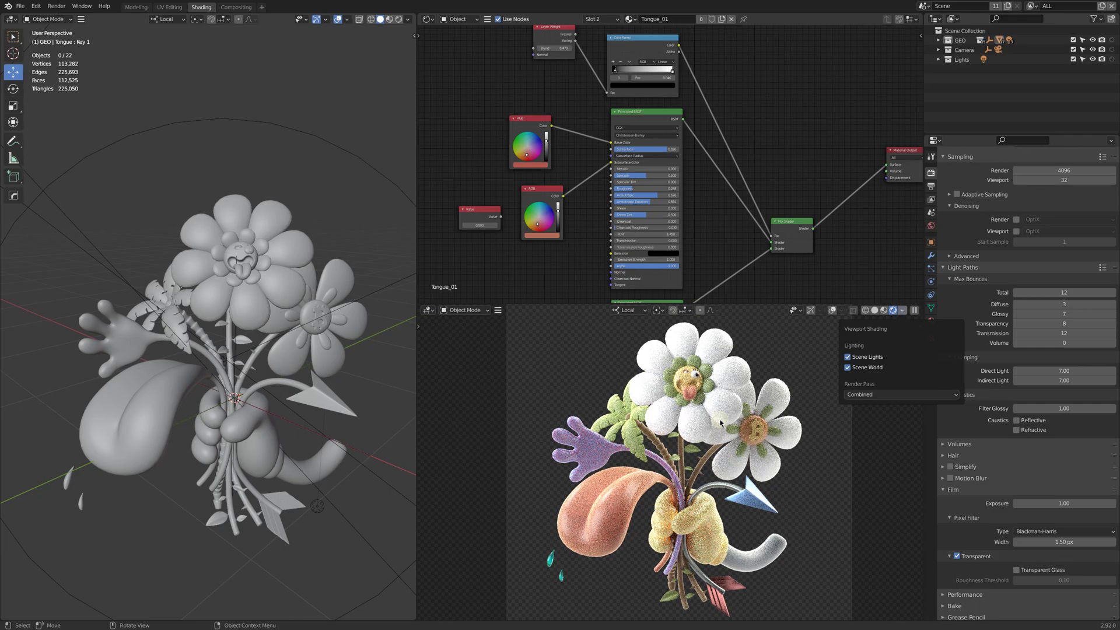
{"action": "left_click", "coordinate": [853, 395]}
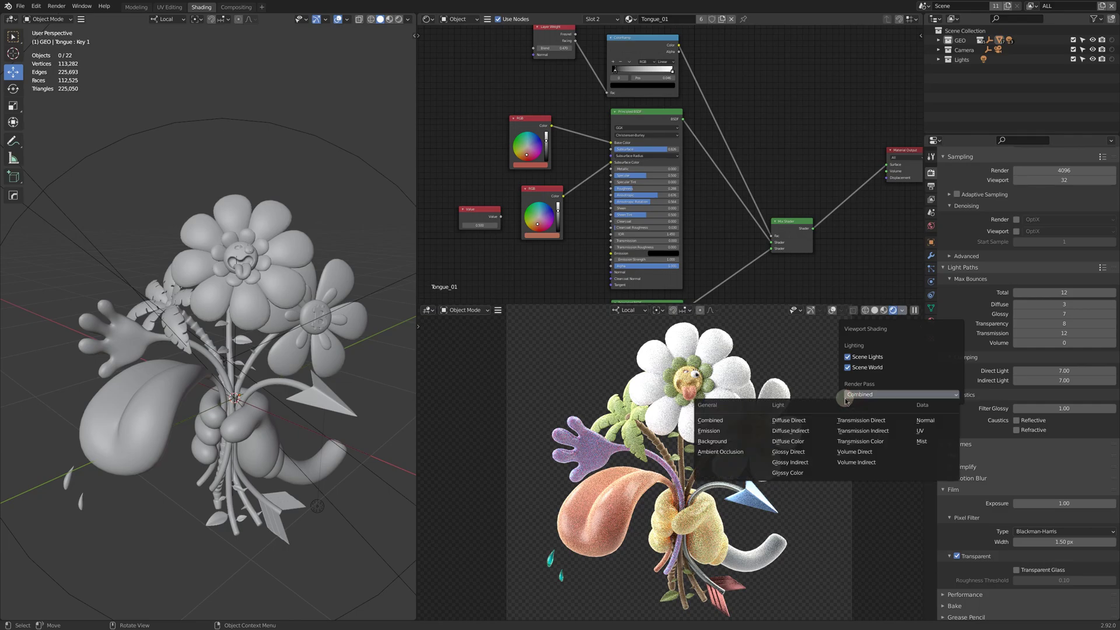
- Preview the Emission and Background passes, ending on Ambient Occlusion
{"action": "left_click", "coordinate": [710, 430]}
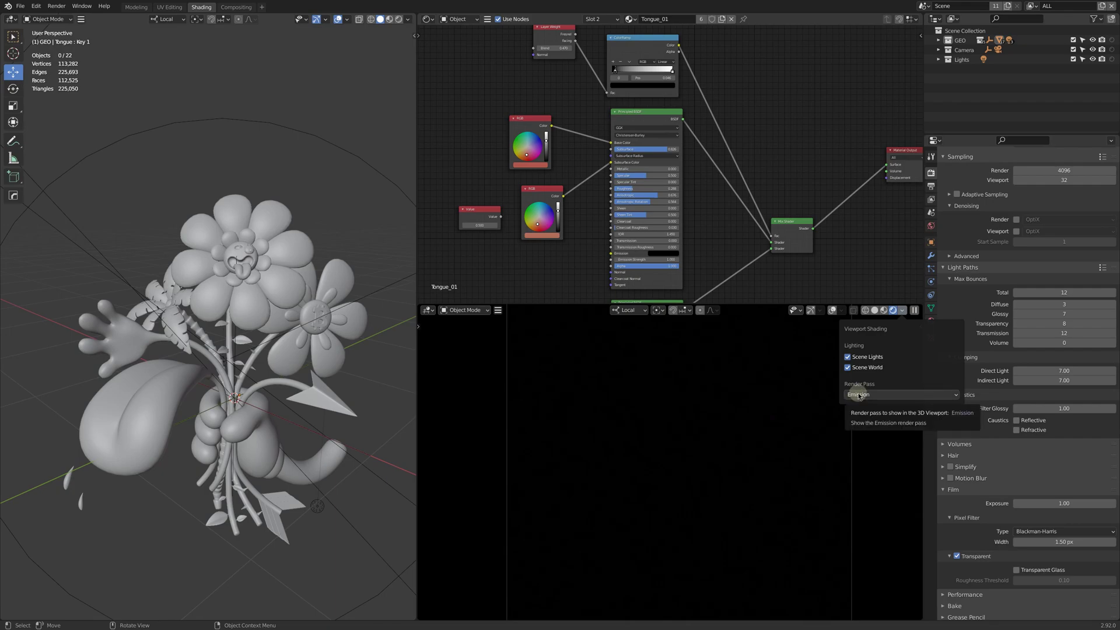
{"action": "left_click", "coordinate": [858, 396]}
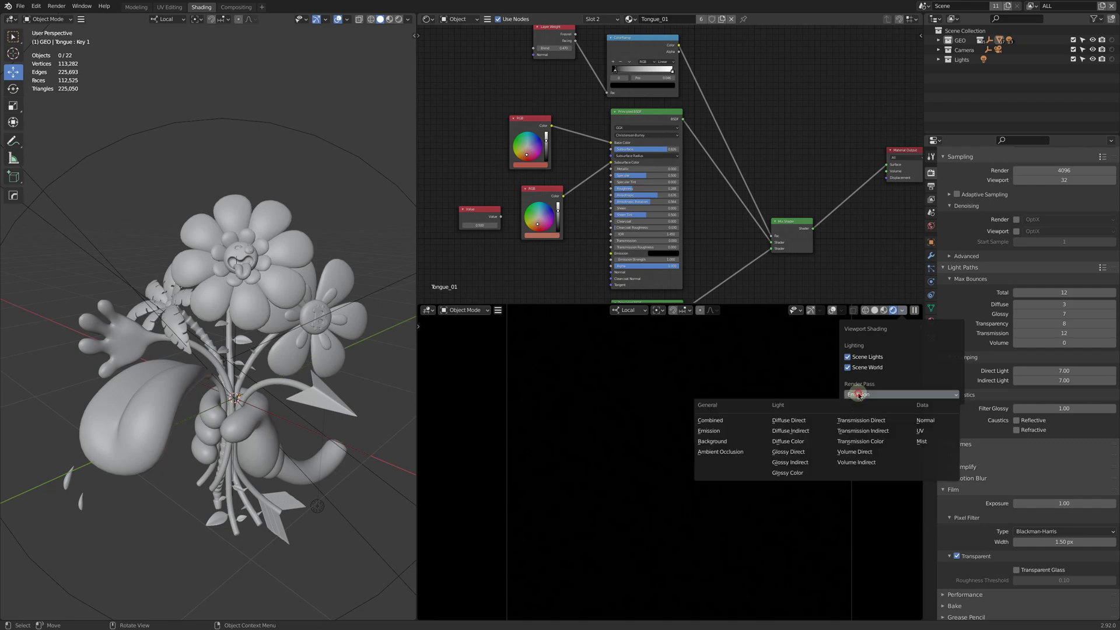
{"action": "left_click", "coordinate": [736, 441]}
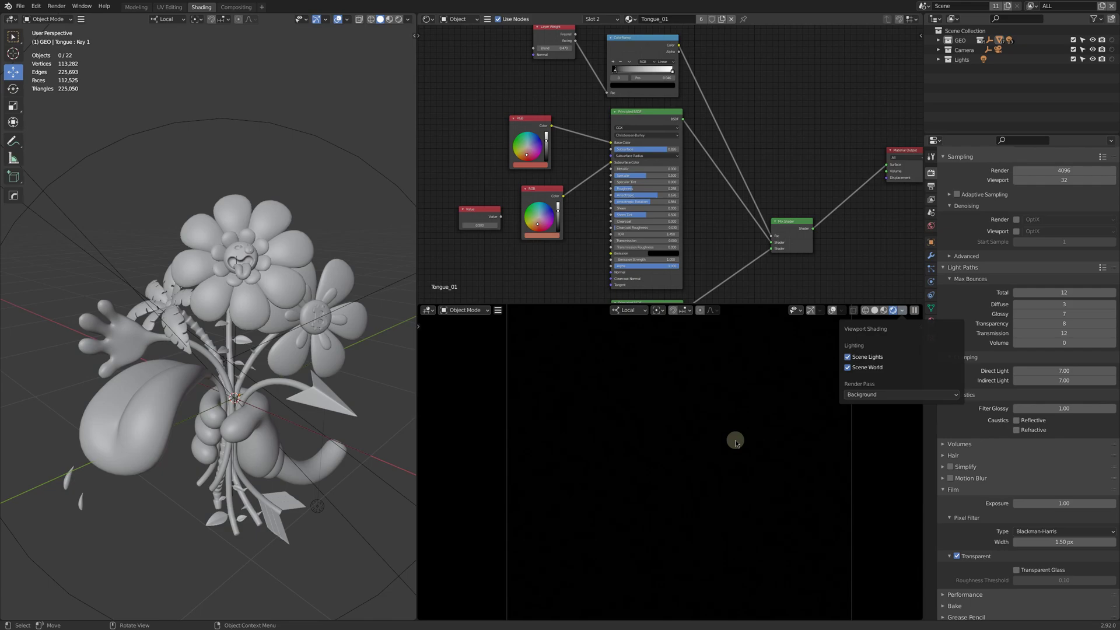
{"action": "left_click", "coordinate": [861, 395]}
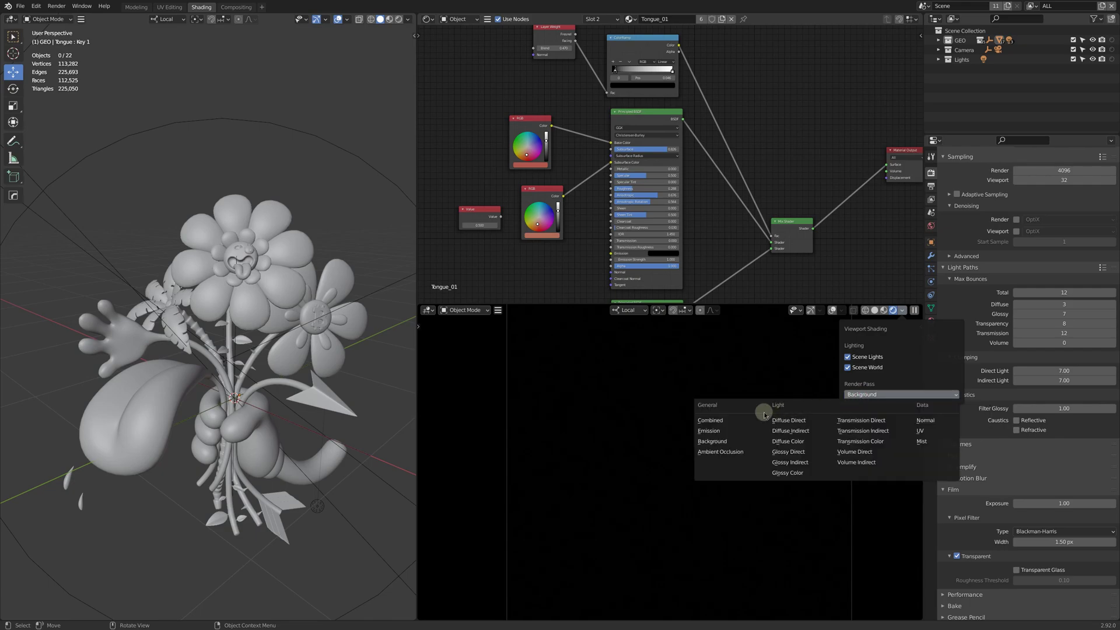
{"action": "left_click", "coordinate": [719, 453]}
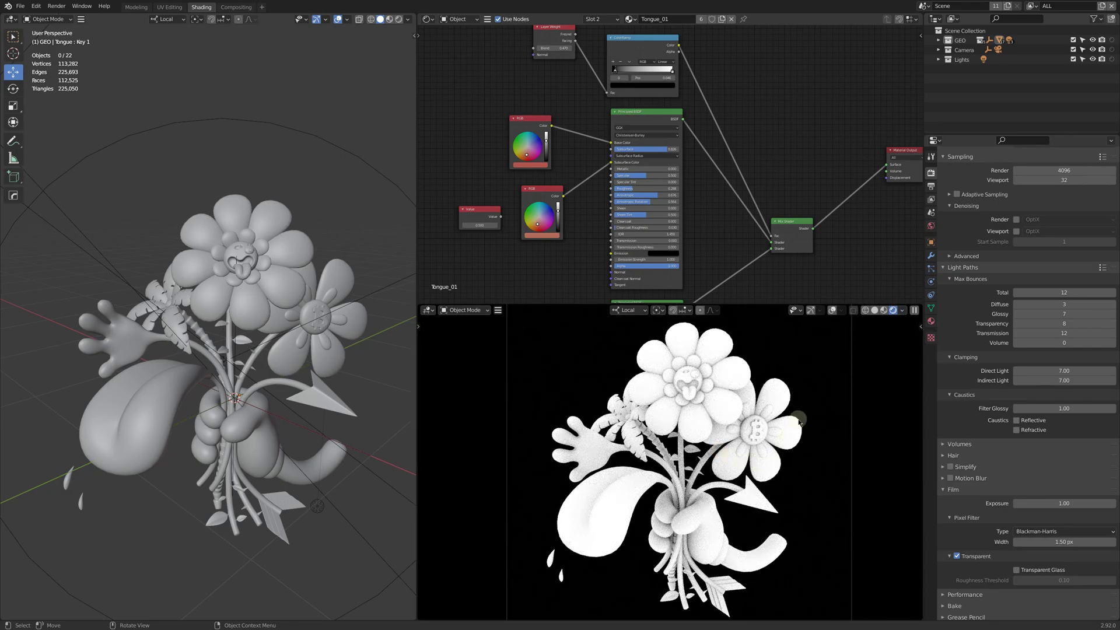
- Set the World Ambient Occlusion Distance to 2.01 m while watching the AO preview
{"action": "left_click", "coordinate": [930, 226]}
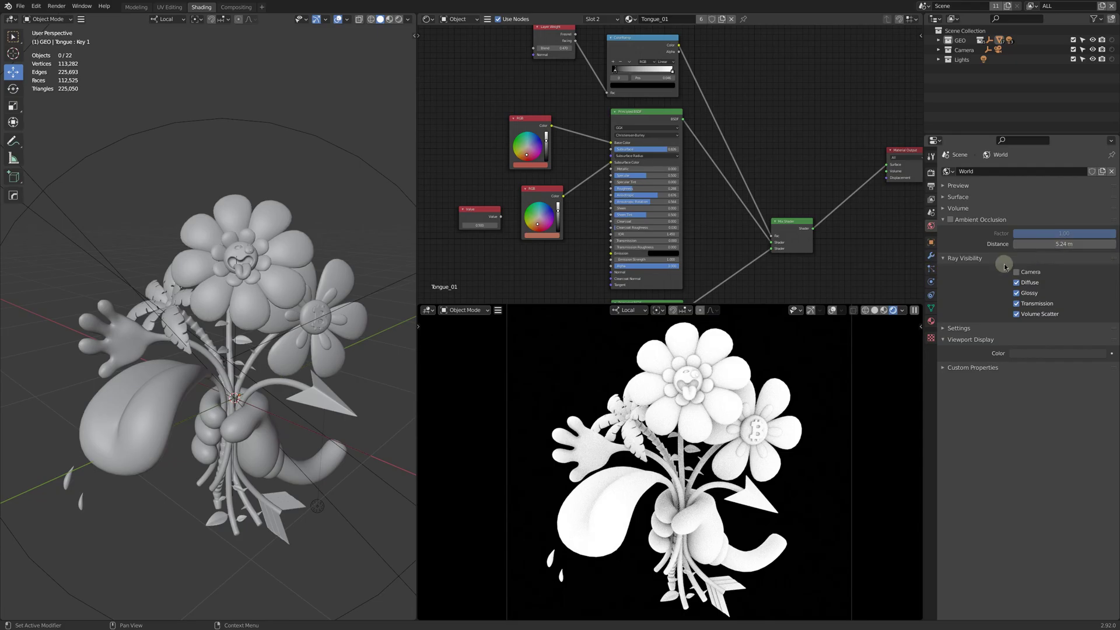
{"action": "scroll", "coordinate": [661, 461], "scroll_direction": "up", "scroll_amount": 3}
{"action": "scroll", "coordinate": [670, 461], "scroll_direction": "up", "scroll_amount": 2}
{"action": "scroll", "coordinate": [670, 461], "scroll_direction": "up", "scroll_amount": 2}
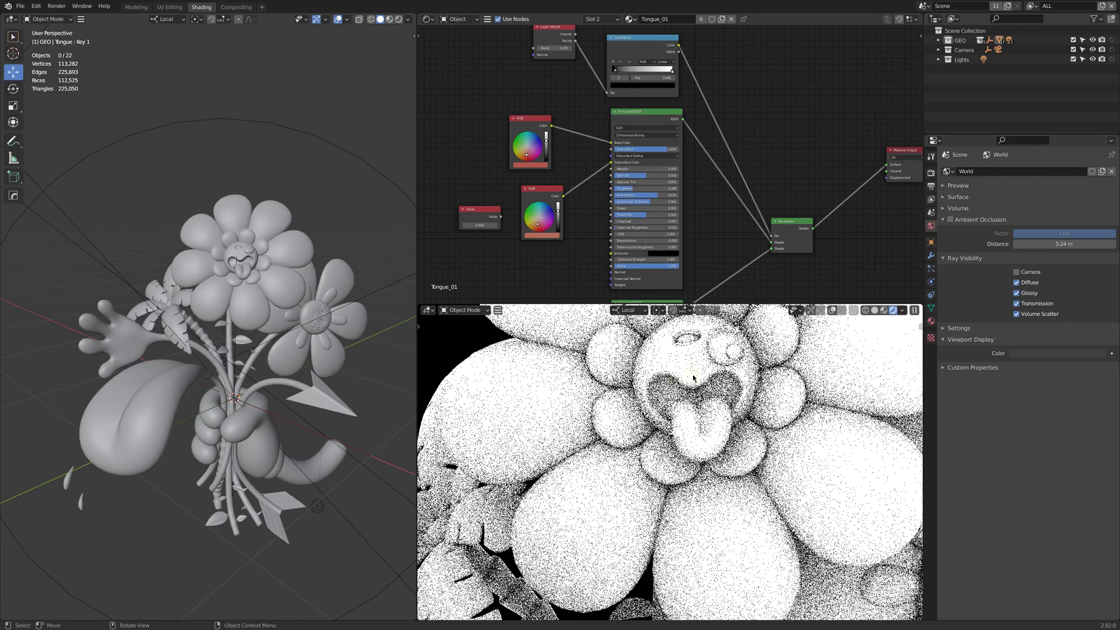
{"action": "mouse_move", "coordinate": [1057, 244]}
{"action": "left_mouse_down"}
{"action": "mouse_move", "coordinate": [1044, 243]}
{"action": "mouse_move", "coordinate": [1071, 244]}
{"action": "left_mouse_up"}
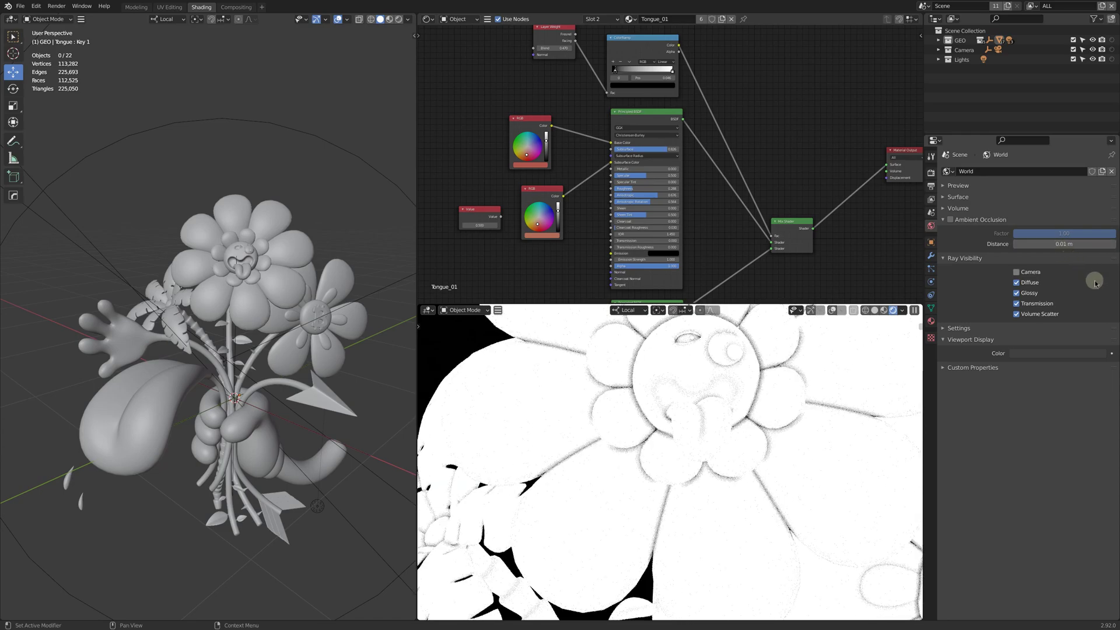
{"action": "left_click_drag", "start_coordinate": [1074, 244], "coordinate": [1084, 243]}
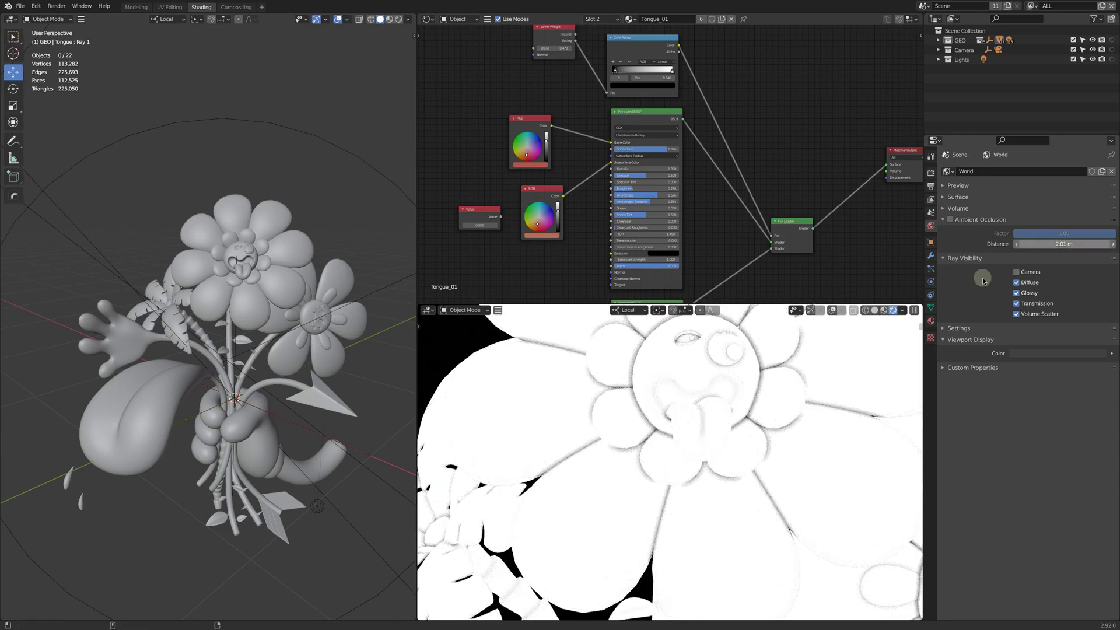
{"action": "scroll", "coordinate": [729, 406], "scroll_direction": "down", "scroll_amount": 5}
{"action": "scroll", "coordinate": [729, 406], "scroll_direction": "up", "scroll_amount": 2}
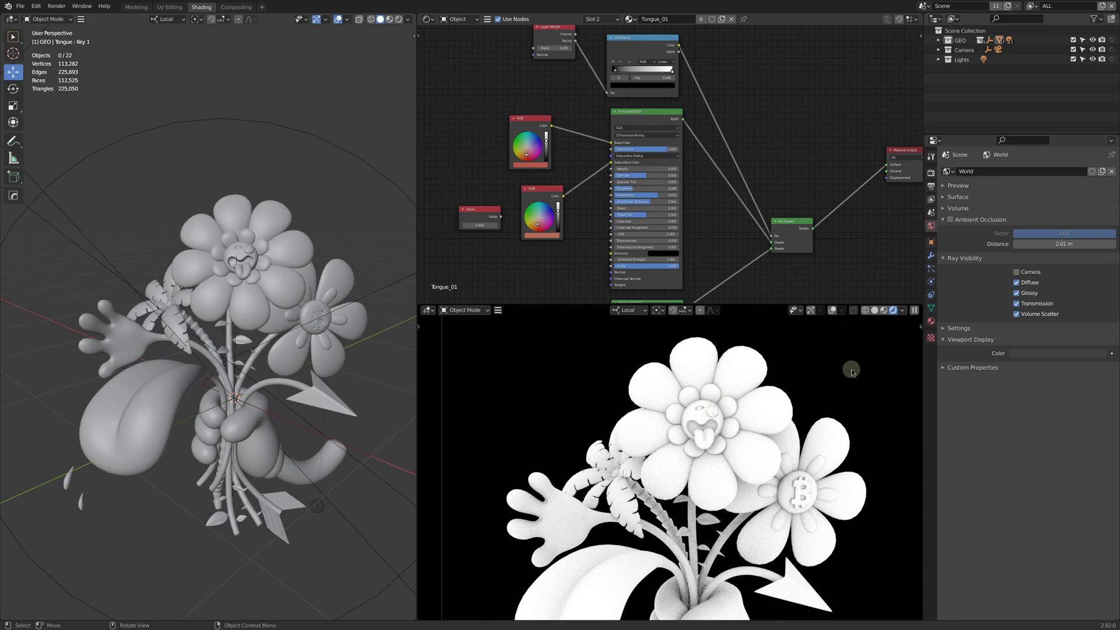
- Switch the preview to the Combined pass, then try the Diffuse Direct pass
{"action": "left_click", "coordinate": [902, 312]}
{"action": "left_click", "coordinate": [865, 394]}
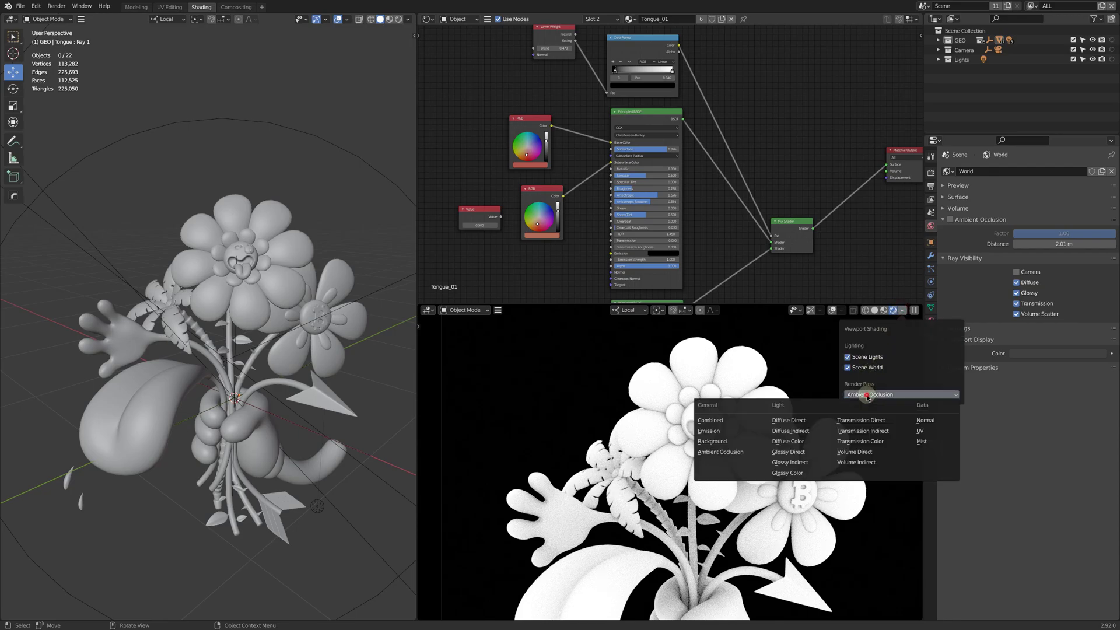
{"action": "left_click", "coordinate": [722, 420]}
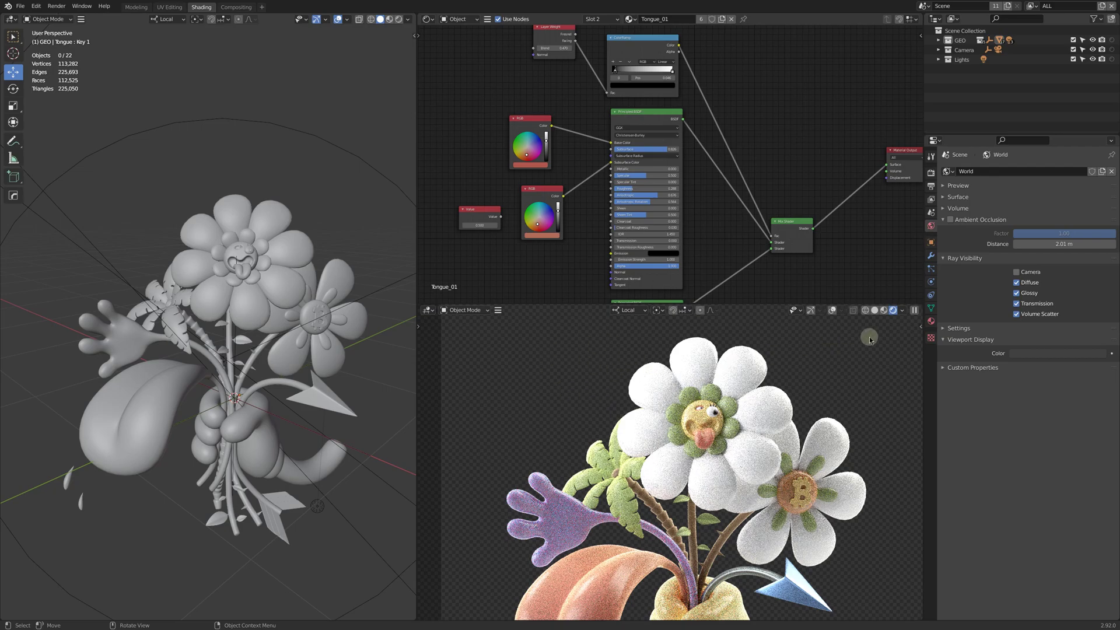
{"action": "left_click", "coordinate": [902, 313]}
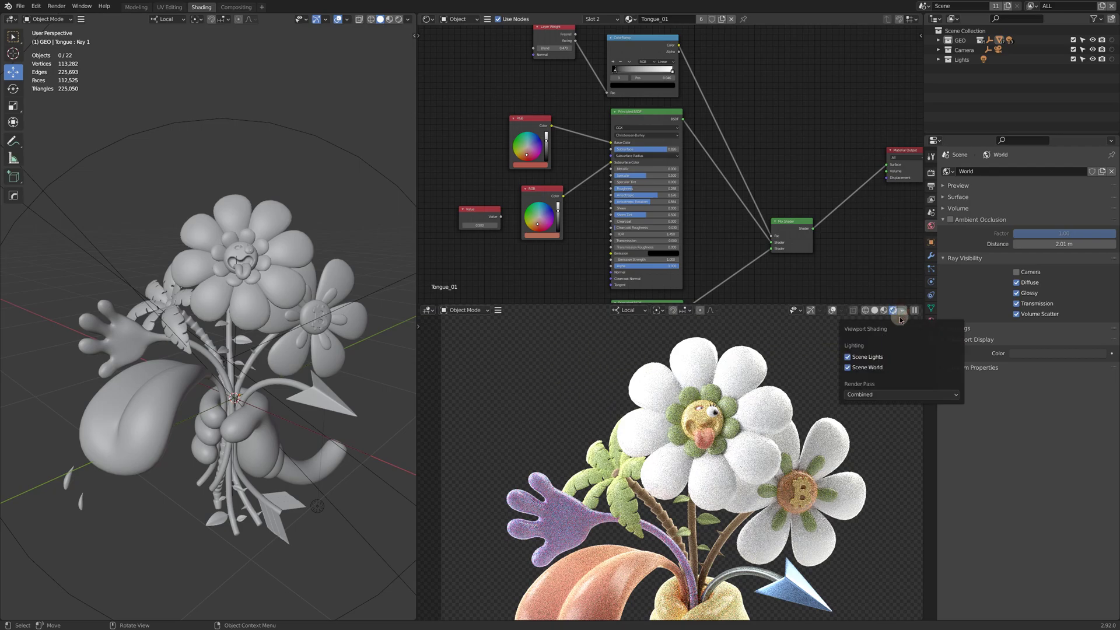
{"action": "left_click", "coordinate": [881, 395]}
{"action": "left_click", "coordinate": [807, 416]}
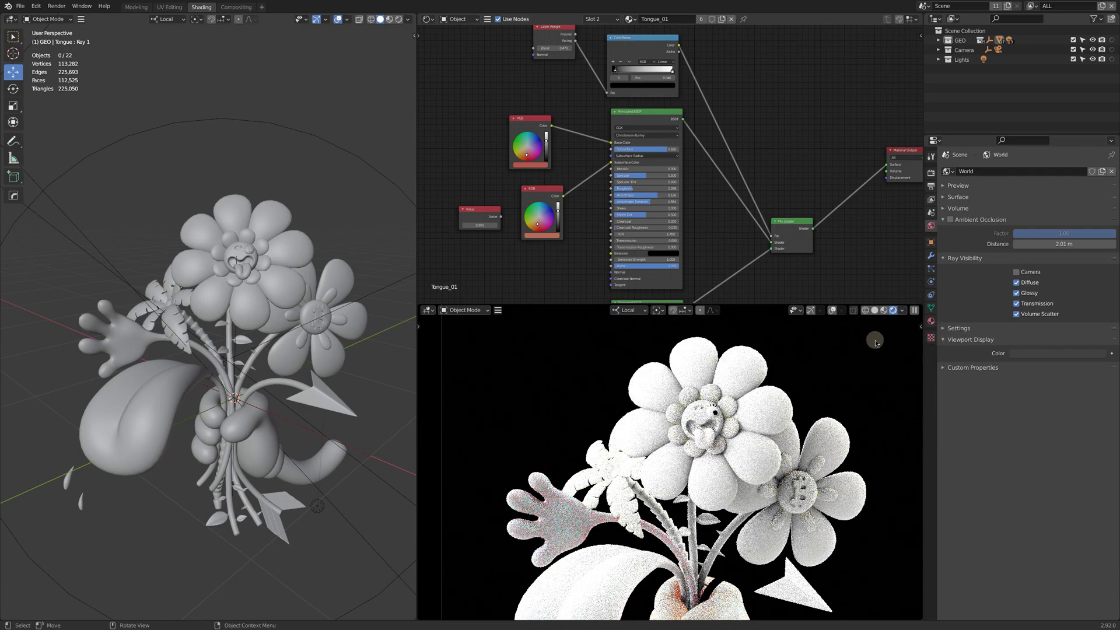
- Return the preview to the Combined pass and show the Render properties
{"action": "left_click", "coordinate": [901, 310]}
{"action": "left_click", "coordinate": [881, 394]}
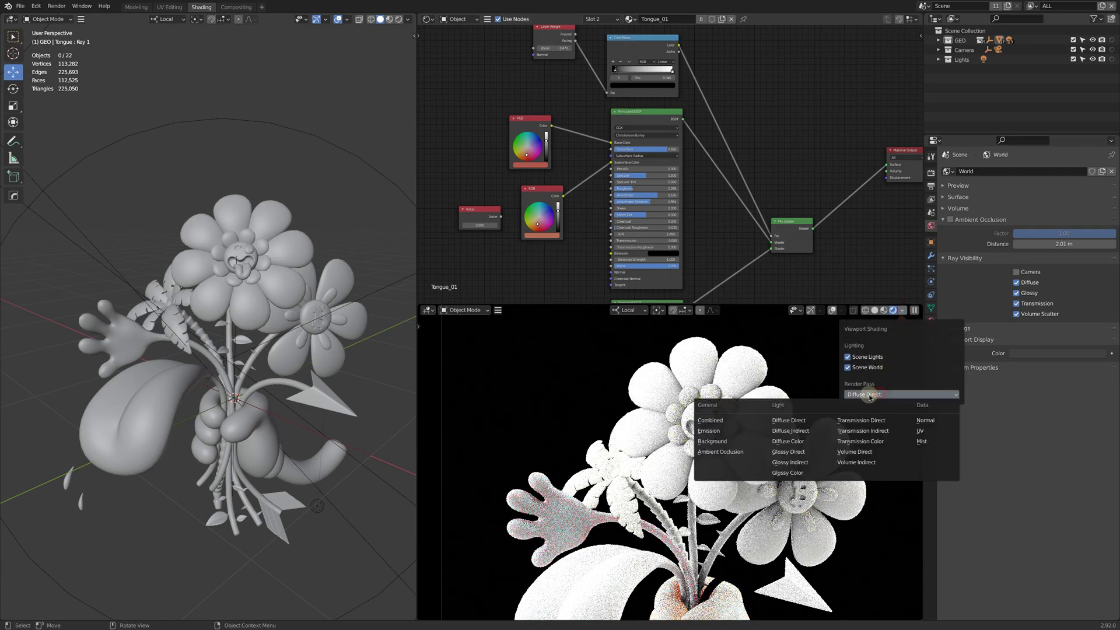
{"action": "left_click", "coordinate": [742, 420]}
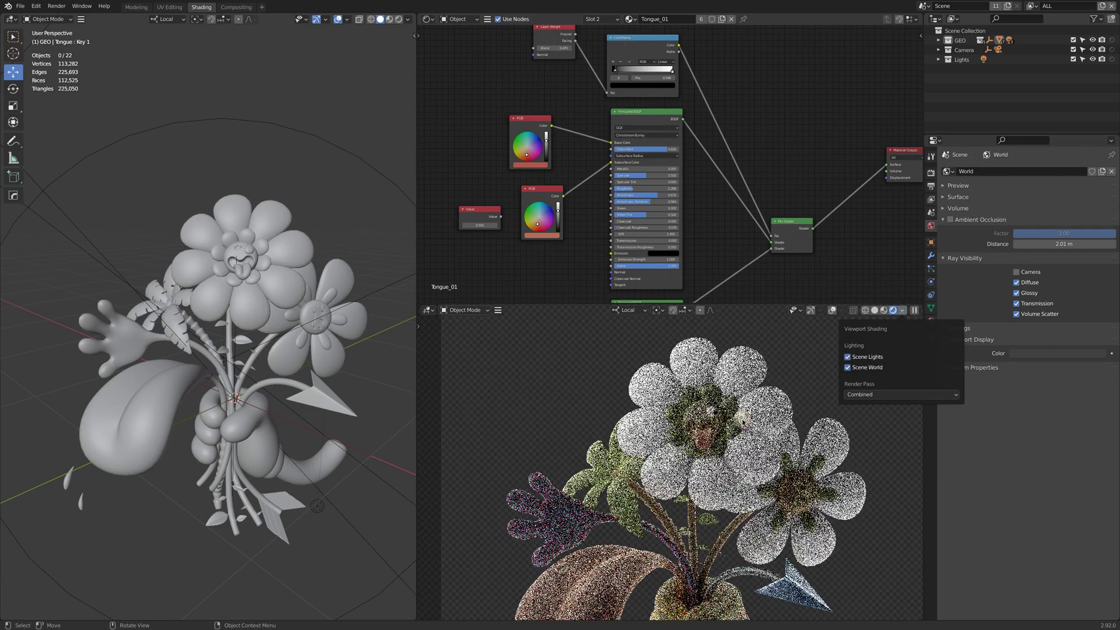
{"action": "left_click", "coordinate": [930, 172]}
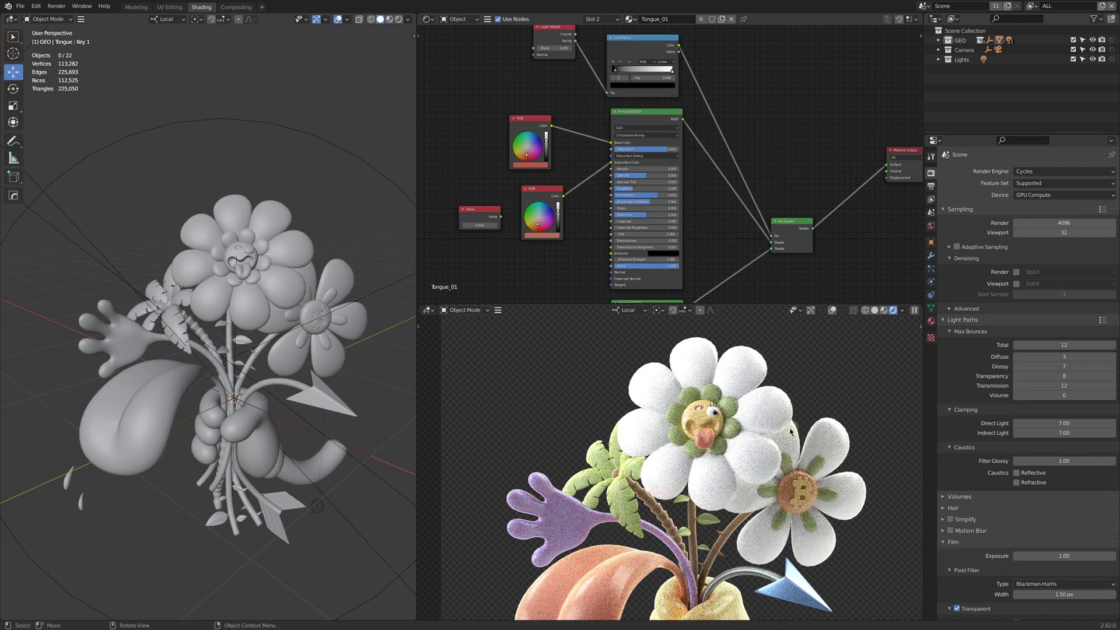
- Switch the rendered preview to the Diffuse Indirect pass
{"action": "left_click", "coordinate": [902, 311]}
{"action": "left_click", "coordinate": [873, 394]}
{"action": "left_click", "coordinate": [791, 430]}
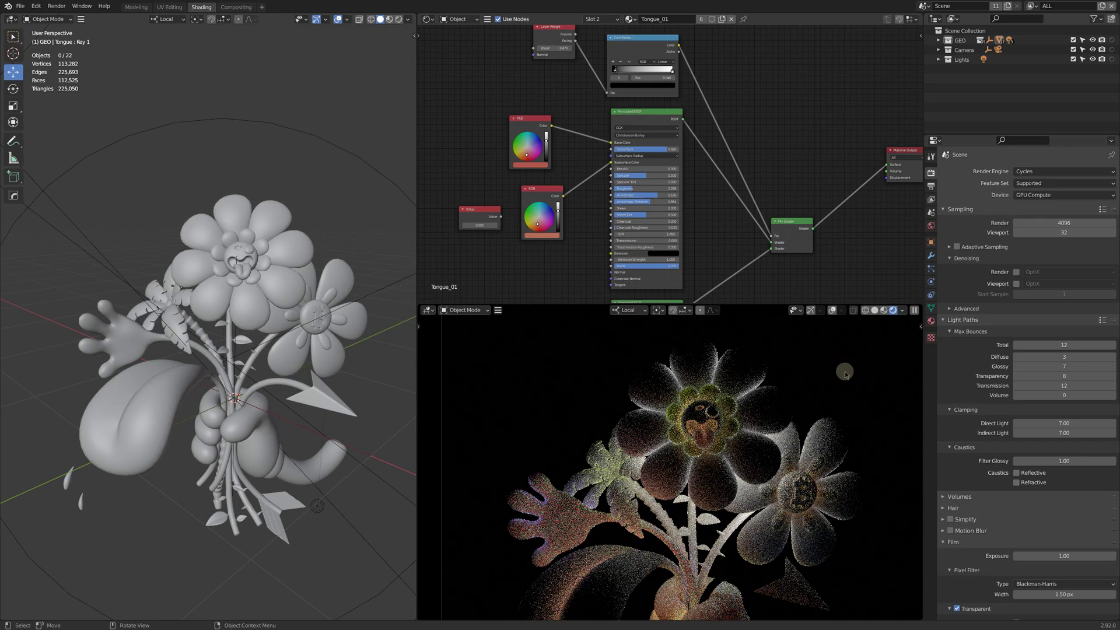
{"action": "left_click", "coordinate": [903, 311]}
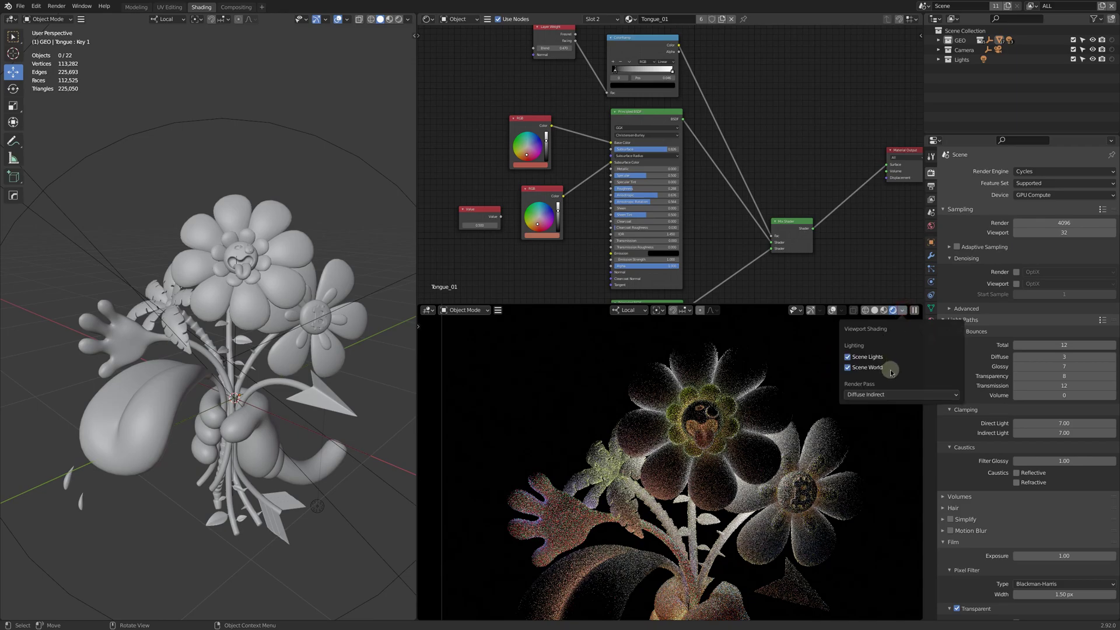
{"action": "left_click", "coordinate": [887, 394]}
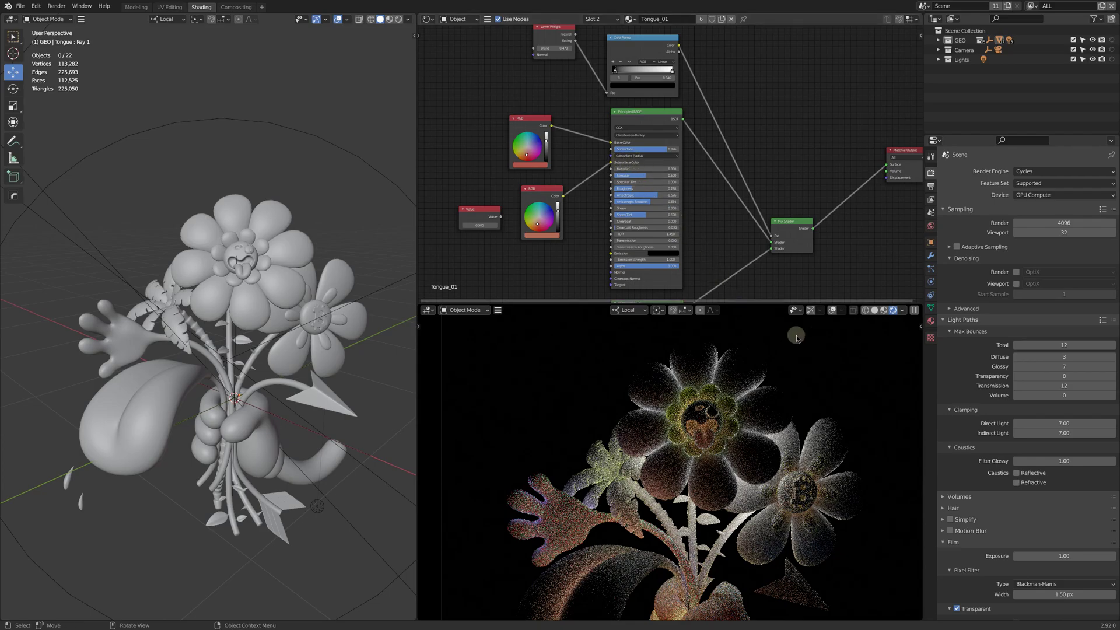
- Compare against the Diffuse Direct pass, then go back to Diffuse Indirect
{"action": "left_click", "coordinate": [902, 310]}
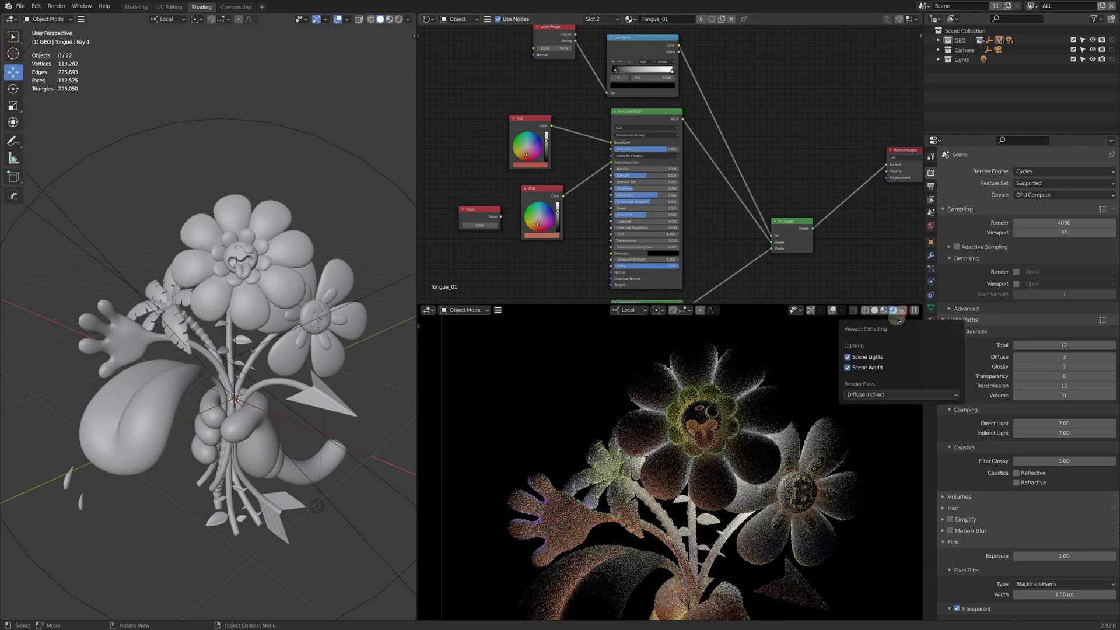
{"action": "left_click", "coordinate": [866, 394]}
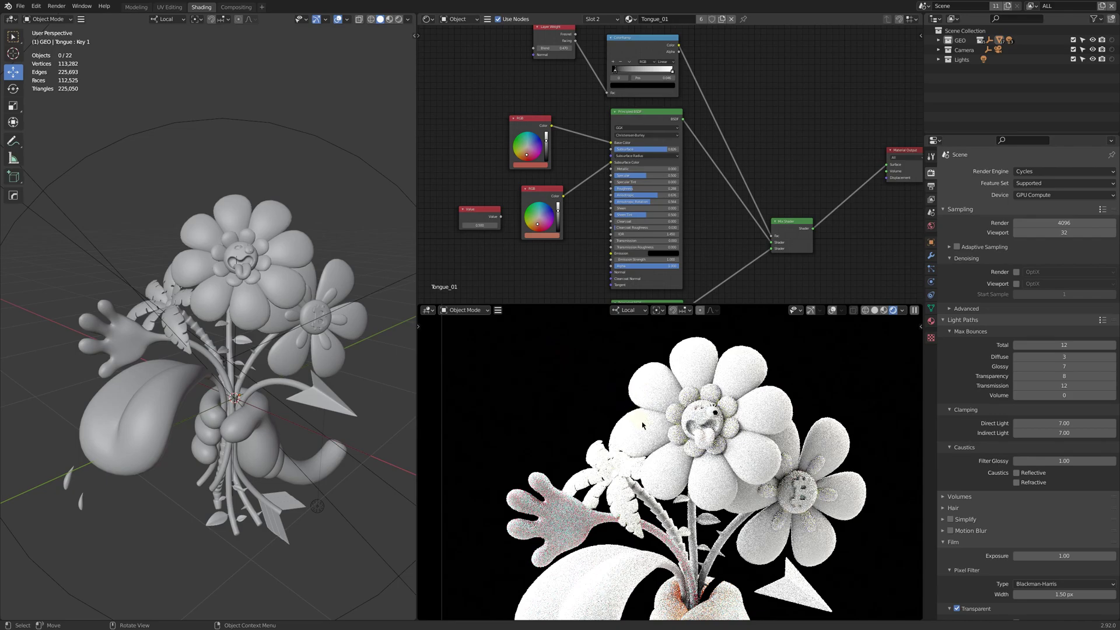
{"action": "left_click", "coordinate": [903, 309]}
{"action": "left_click", "coordinate": [884, 395]}
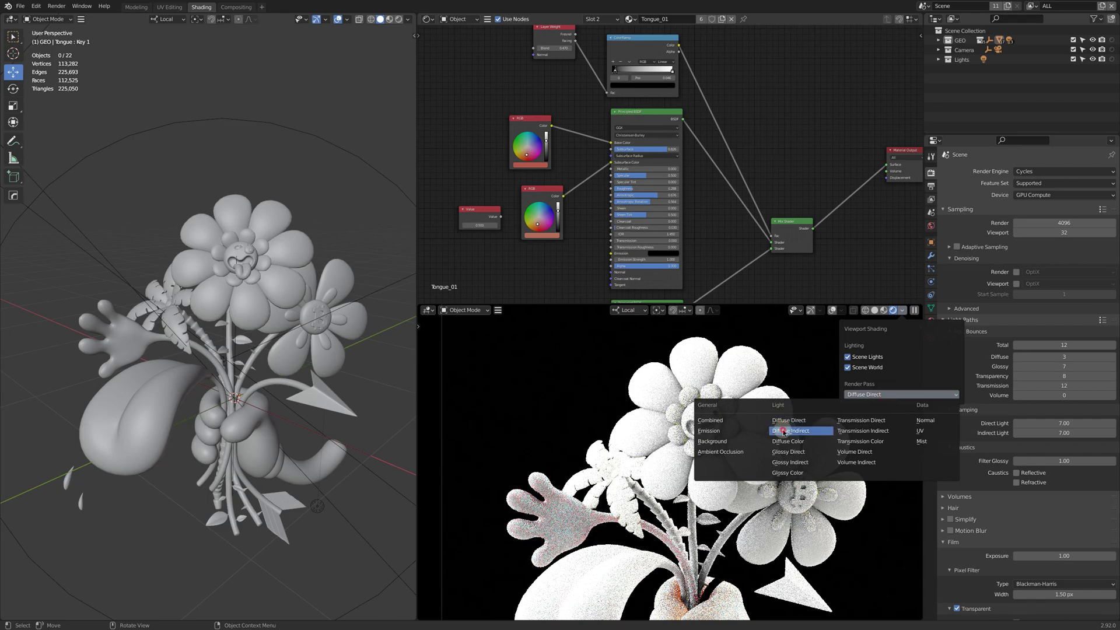
{"action": "left_click", "coordinate": [781, 431]}
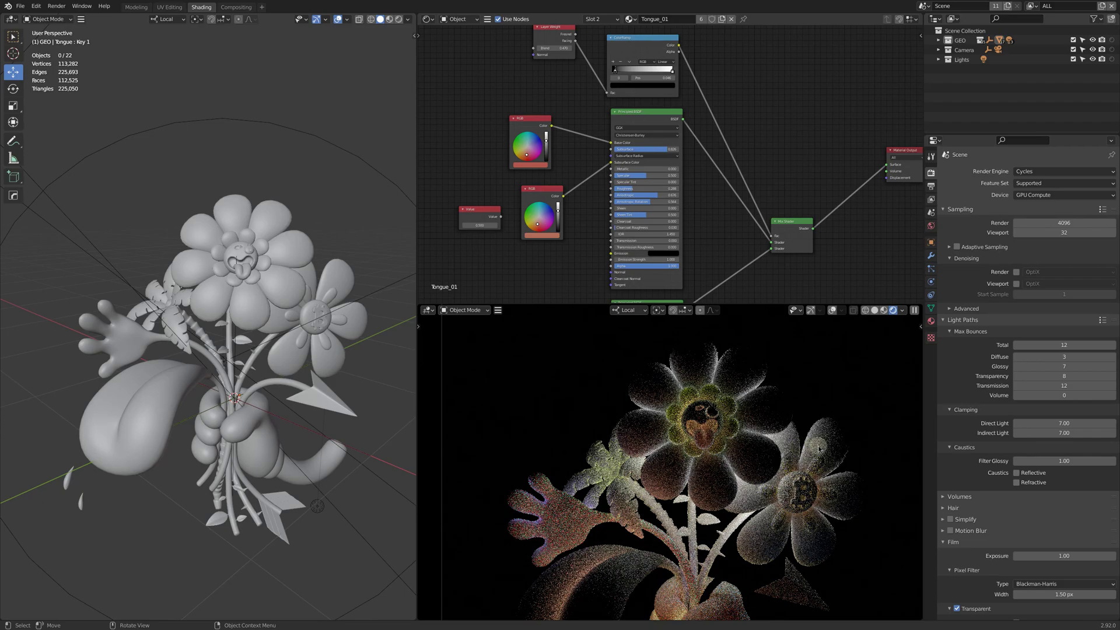
- Try Diffuse max bounces between 0 and 9, settling on 3
{"action": "left_click", "coordinate": [1112, 356]}
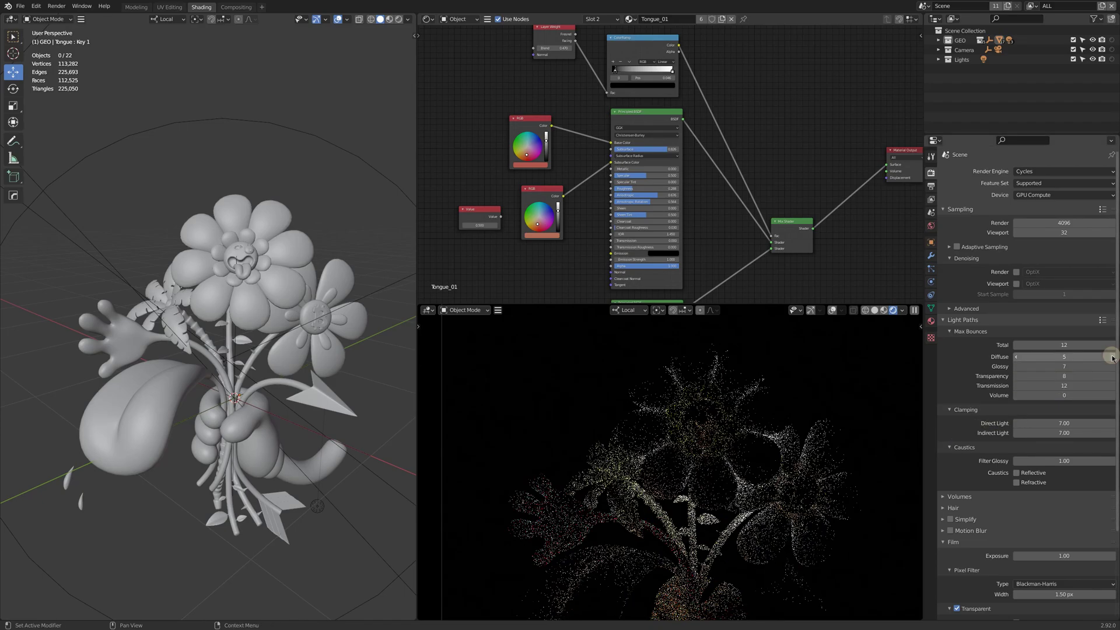
{"action": "left_click", "coordinate": [1111, 357]}
{"action": "left_click", "coordinate": [1112, 356]}
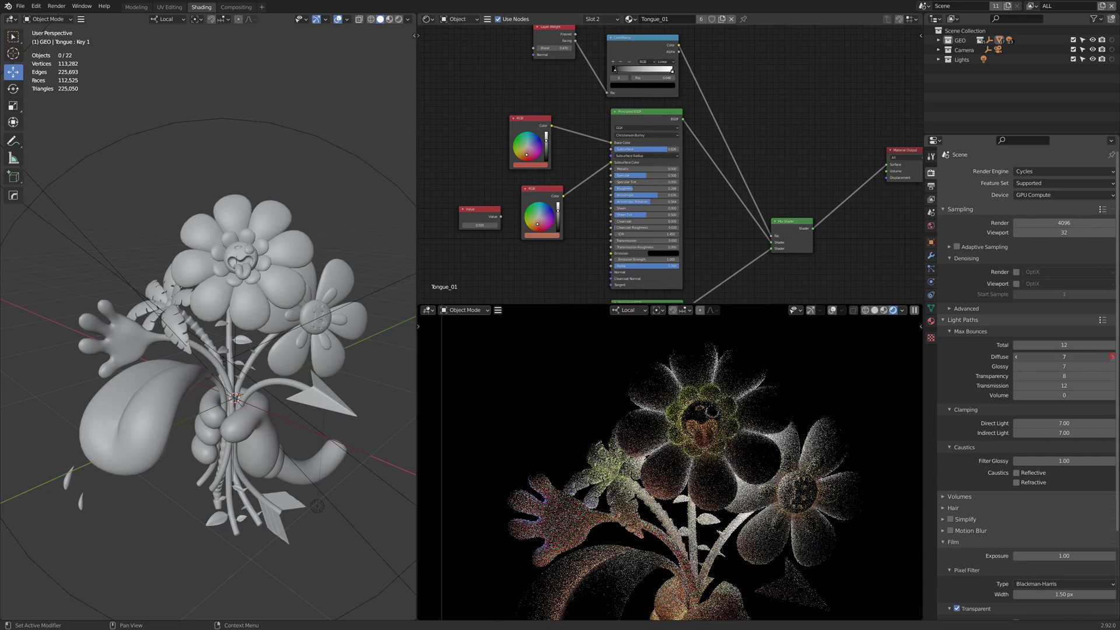
{"action": "left_click_drag", "start_coordinate": [1019, 357], "coordinate": [980, 356]}
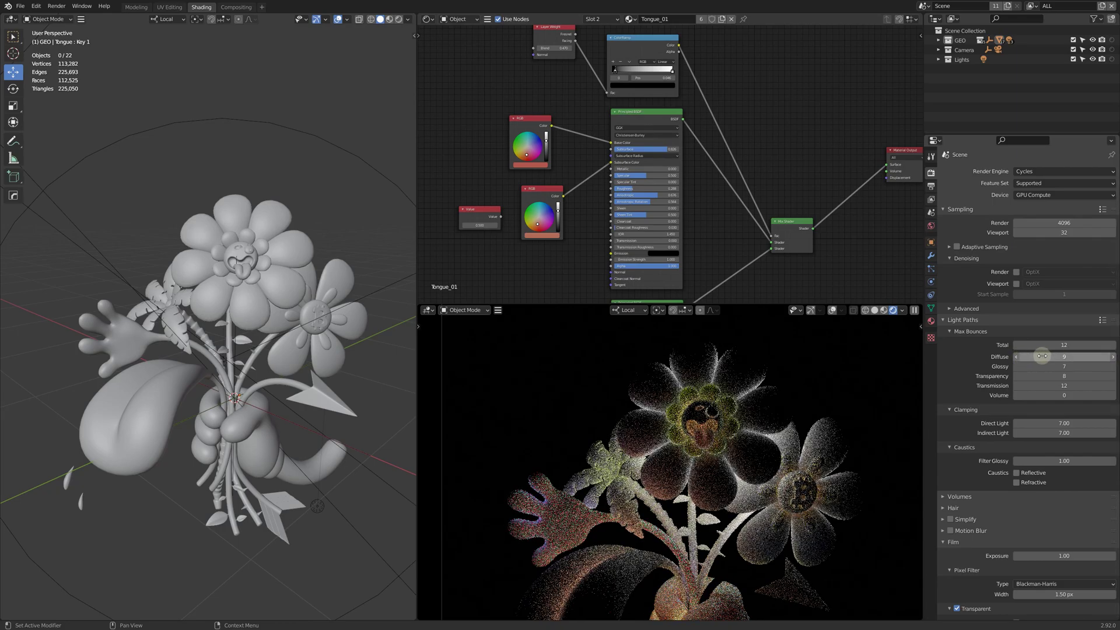
{"action": "left_click", "coordinate": [1111, 356]}
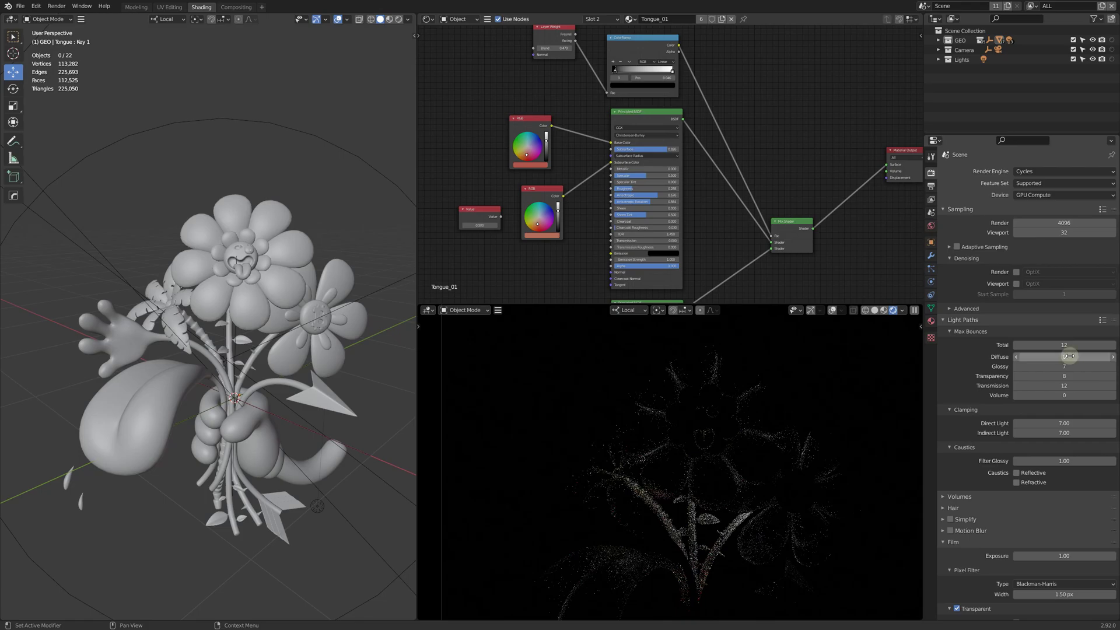
{"action": "left_click", "coordinate": [1111, 356]}
{"action": "left_click", "coordinate": [1111, 356]}
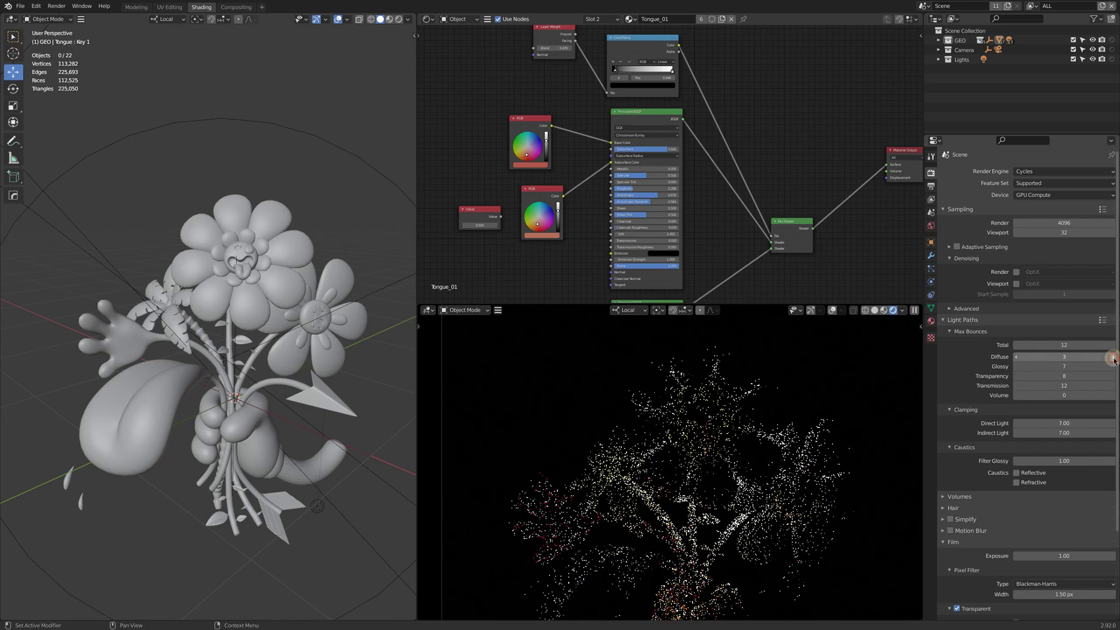
{"action": "left_click", "coordinate": [1016, 355]}
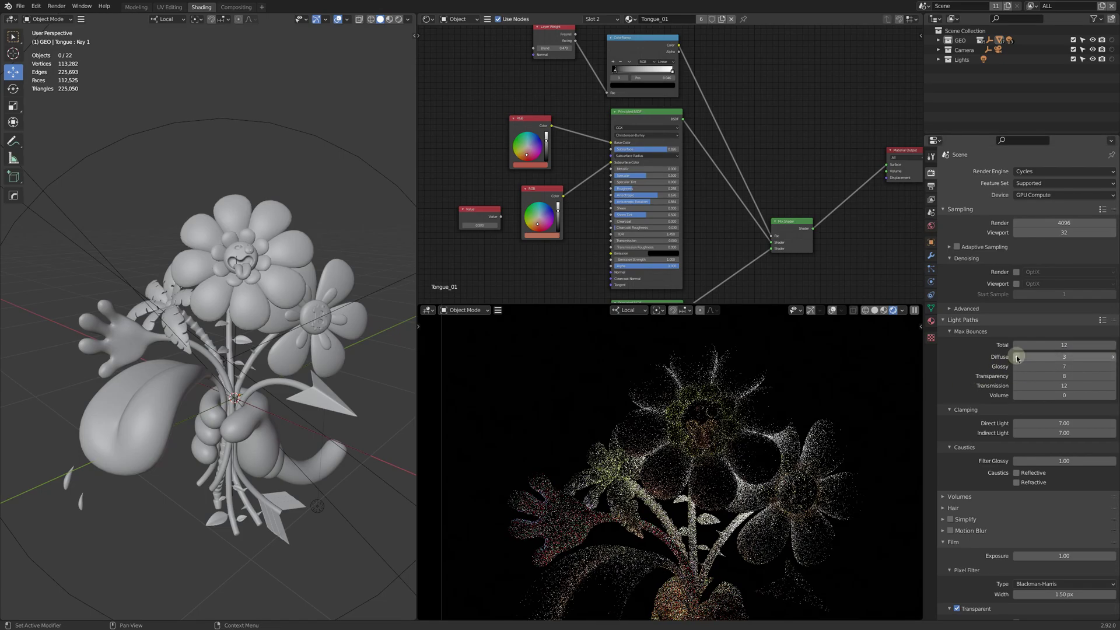
- Preview the flat Diffuse Color pass
{"action": "left_click", "coordinate": [902, 309]}
{"action": "left_click", "coordinate": [883, 396]}
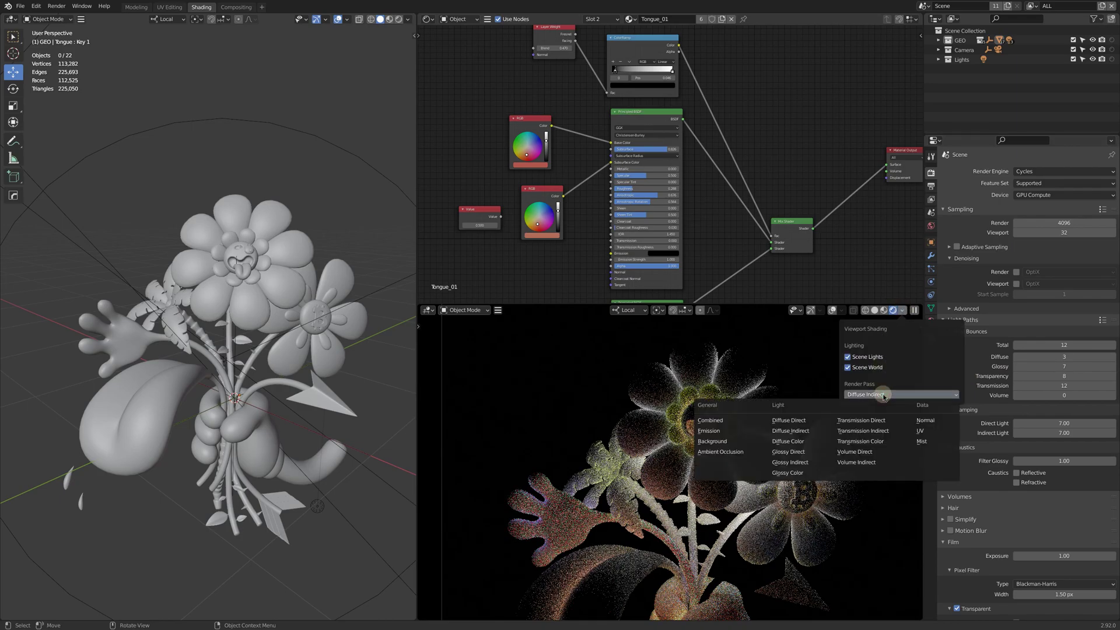
{"action": "left_click", "coordinate": [807, 442]}
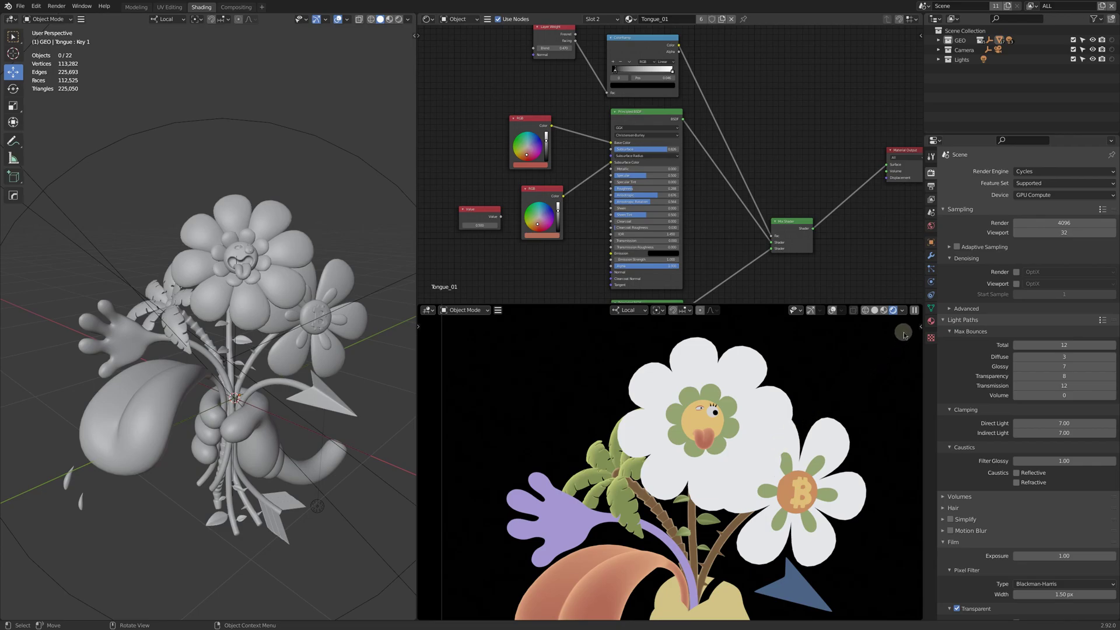
- Preview the Glossy Direct, Glossy Indirect and Glossy Color passes
{"action": "left_click", "coordinate": [902, 310]}
{"action": "left_click", "coordinate": [890, 395]}
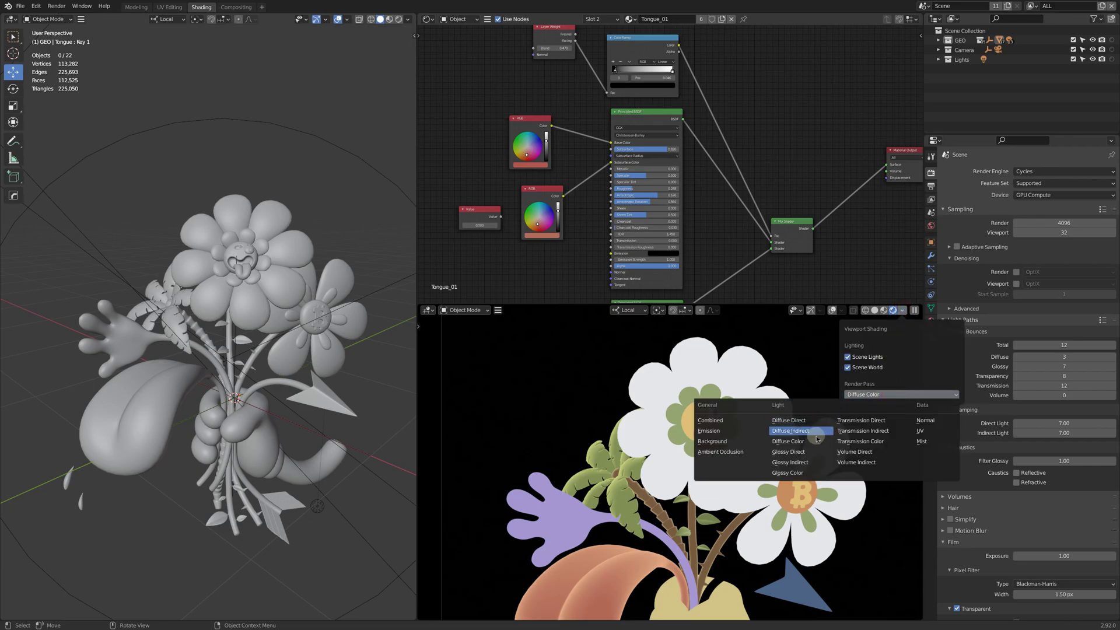
{"action": "left_click", "coordinate": [812, 454]}
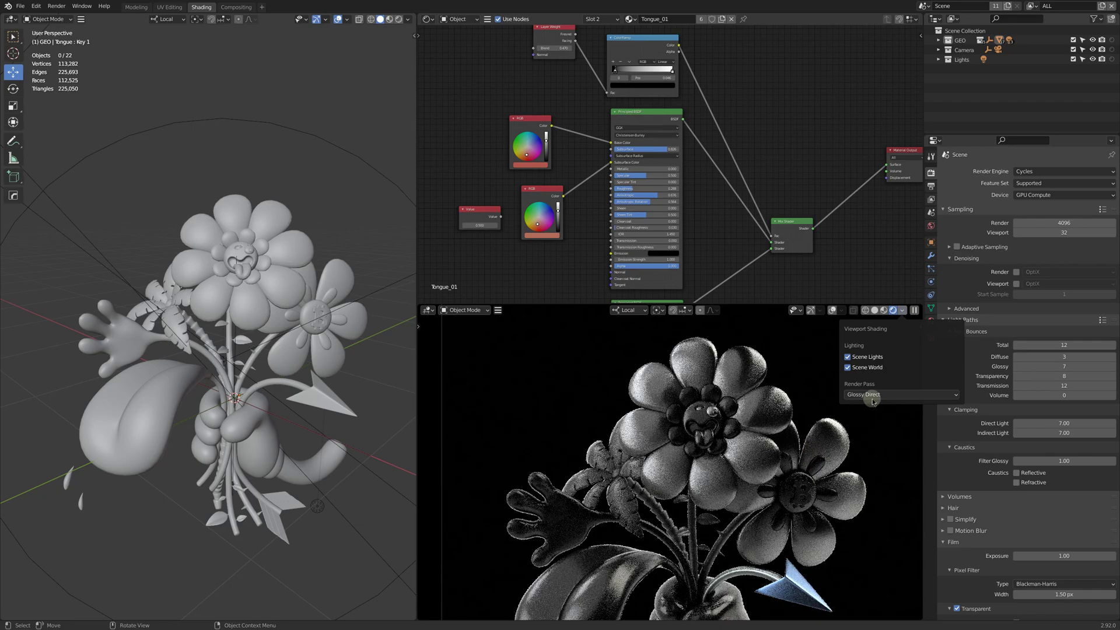
{"action": "left_click", "coordinate": [872, 395]}
{"action": "left_click", "coordinate": [792, 462]}
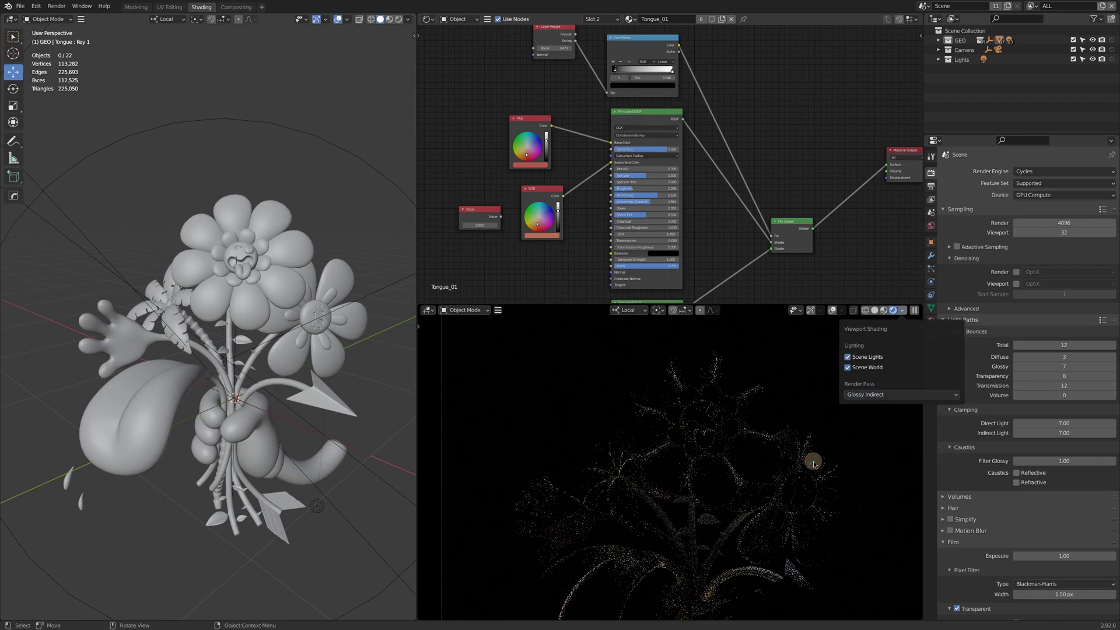
{"action": "left_click", "coordinate": [871, 396]}
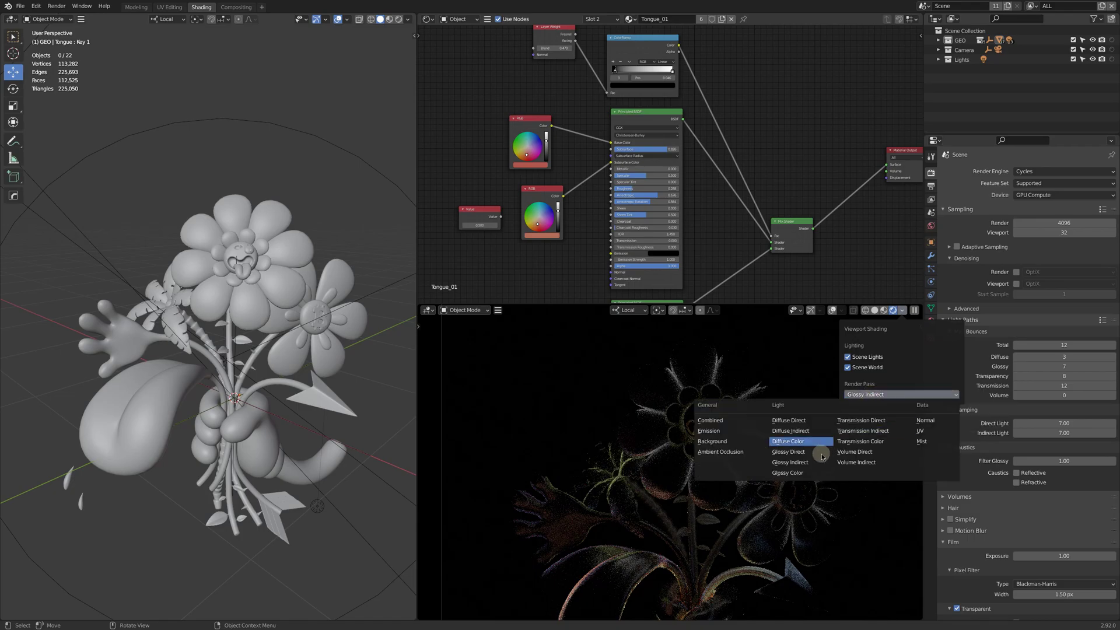
{"action": "left_click", "coordinate": [812, 472]}
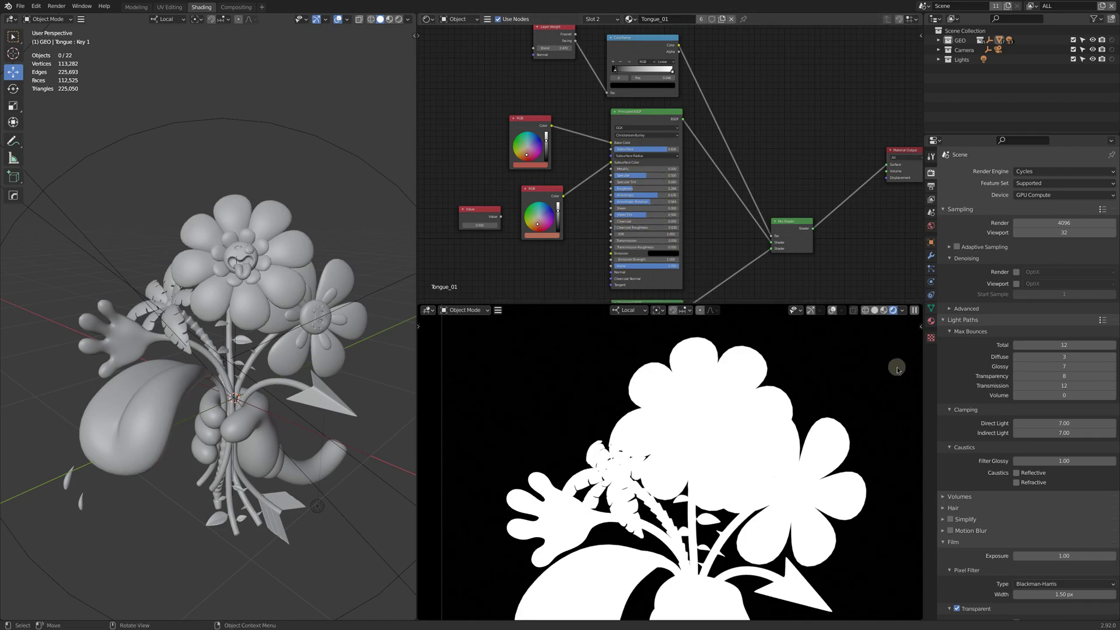
- Preview the Transmission Direct and Transmission Indirect passes
{"action": "left_click", "coordinate": [901, 309]}
{"action": "left_click", "coordinate": [900, 395]}
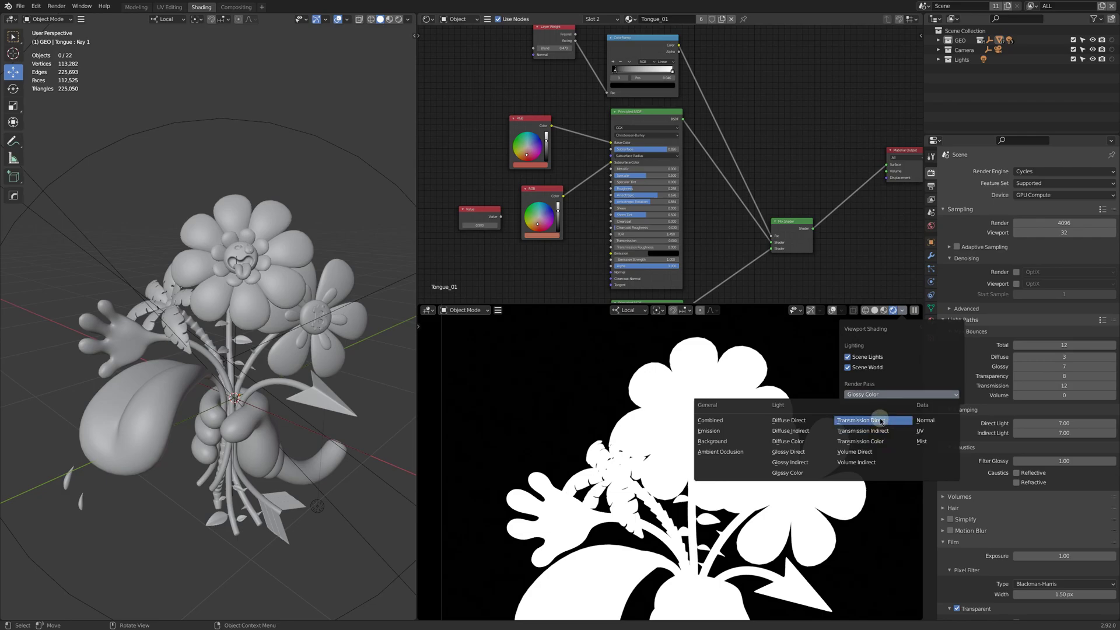
{"action": "left_click", "coordinate": [882, 421]}
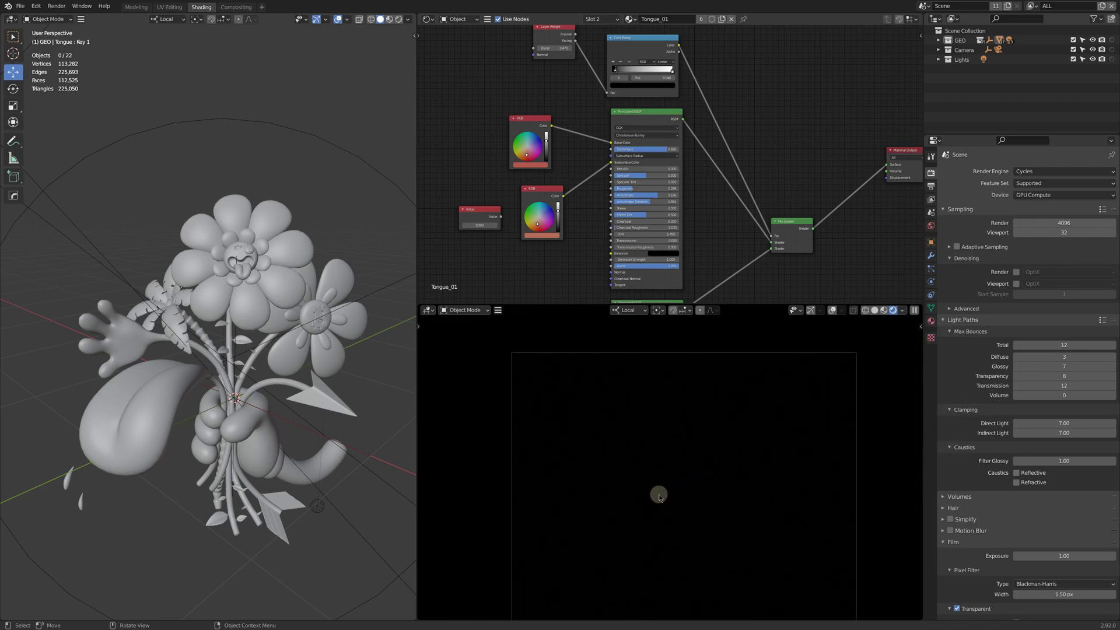
{"action": "left_click", "coordinate": [901, 310]}
{"action": "left_click", "coordinate": [881, 394]}
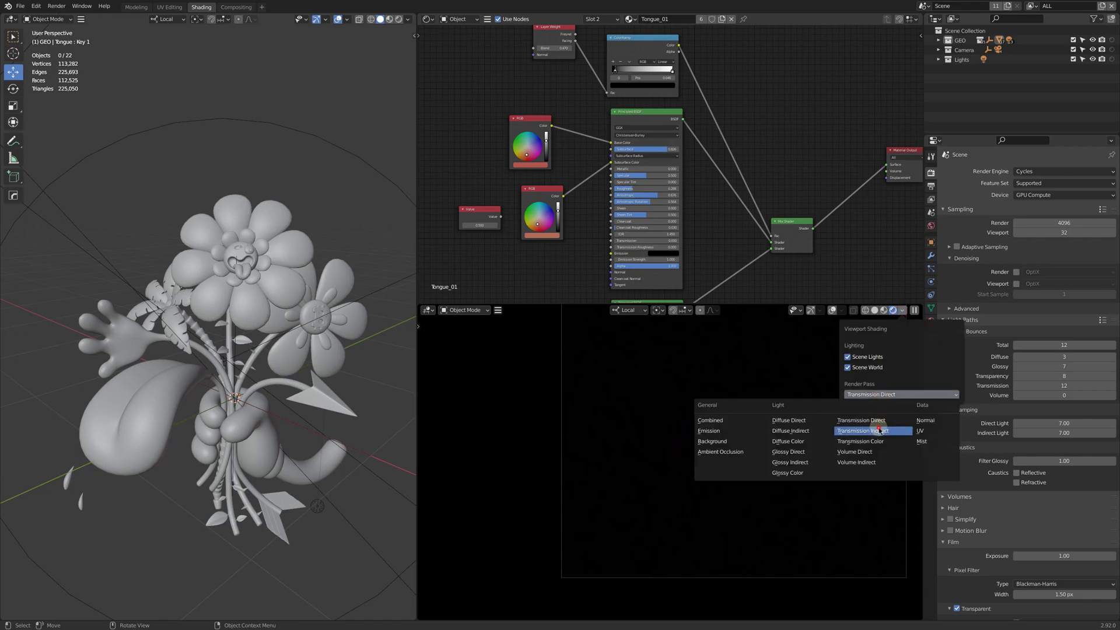
{"action": "left_click", "coordinate": [876, 425]}
{"action": "scroll", "coordinate": [618, 513], "scroll_direction": "up", "scroll_amount": 4}
{"action": "scroll", "coordinate": [617, 511], "scroll_direction": "up", "scroll_amount": 4}
{"action": "scroll", "coordinate": [616, 502], "scroll_direction": "up", "scroll_amount": 3}
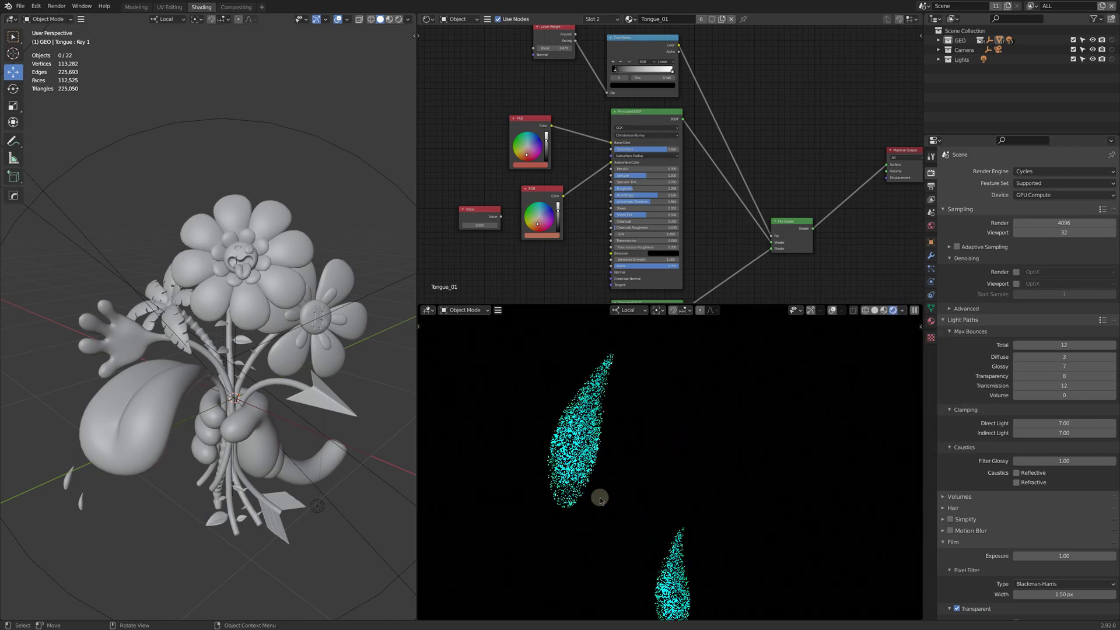
- Preview the Transmission Color pass, then return to the Combined pass
{"action": "left_click", "coordinate": [902, 311]}
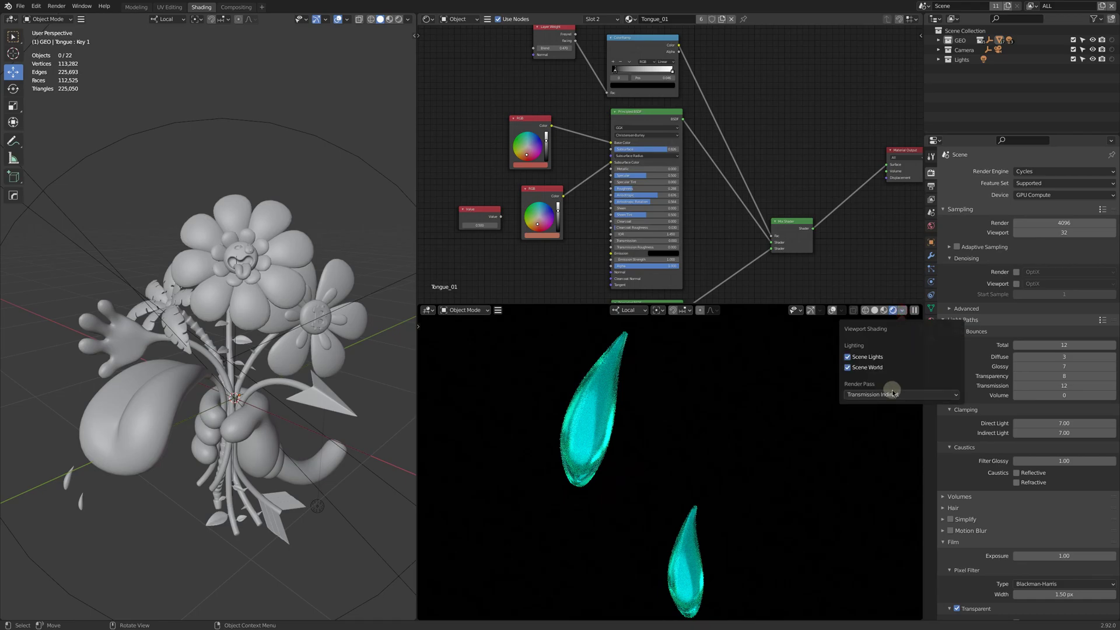
{"action": "left_click", "coordinate": [890, 395]}
{"action": "left_click", "coordinate": [867, 441]}
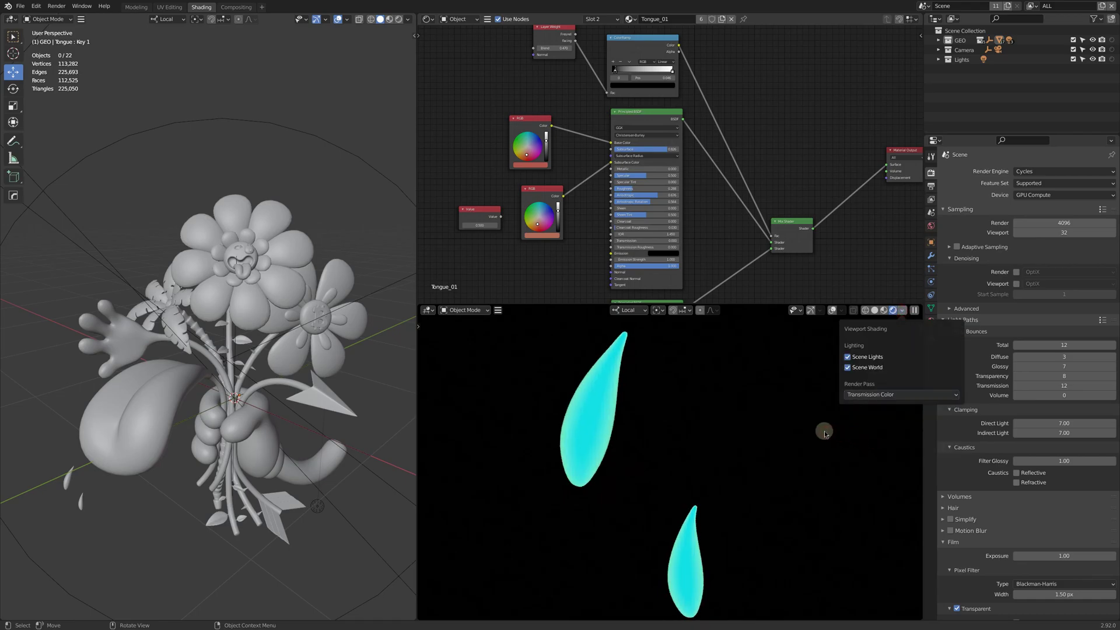
{"action": "scroll", "coordinate": [605, 430], "scroll_direction": "down", "scroll_amount": 1}
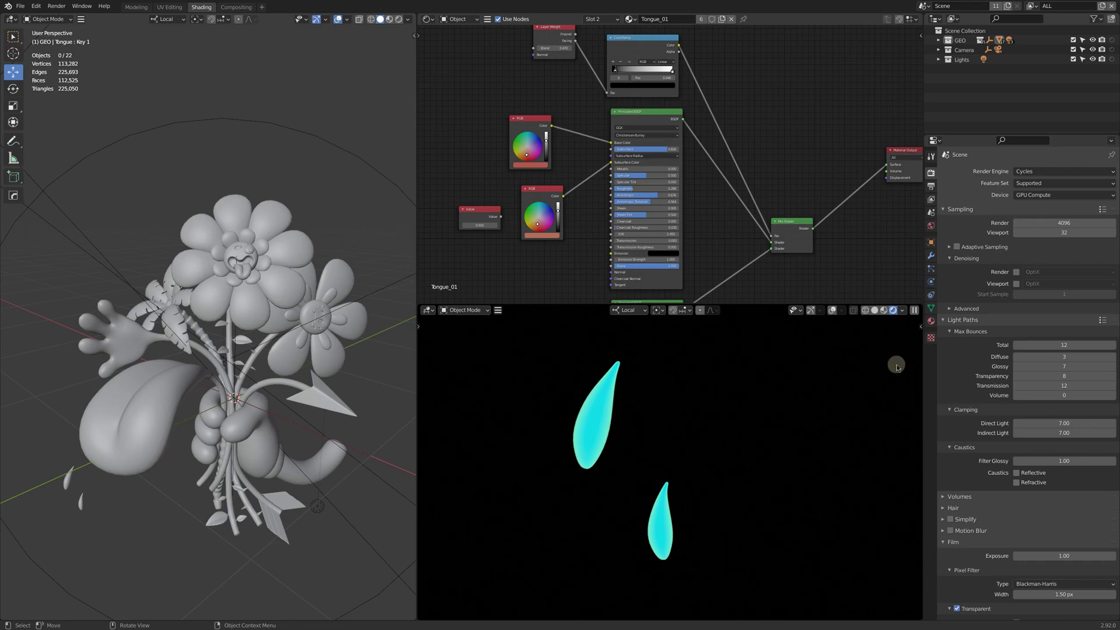
{"action": "left_click", "coordinate": [902, 310]}
{"action": "left_click", "coordinate": [896, 391]}
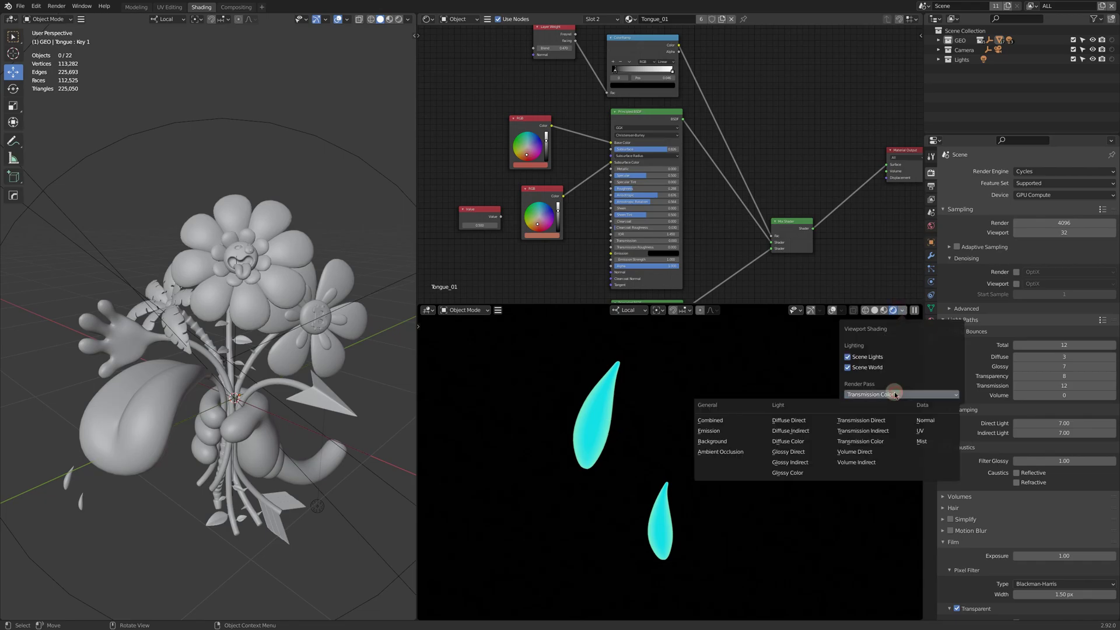
{"action": "left_click", "coordinate": [720, 408]}
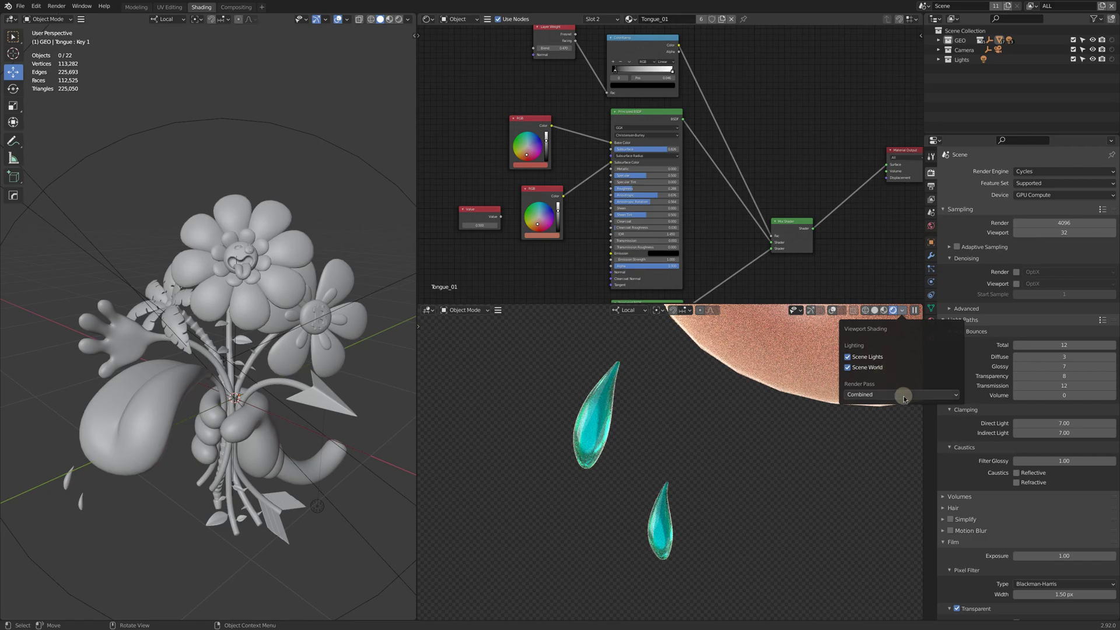
- Look through the scene camera and enable Diffuse Color, Glossy Direct/Indirect and Ambient Occlusion passes
{"action": "left_click", "coordinate": [882, 394]}
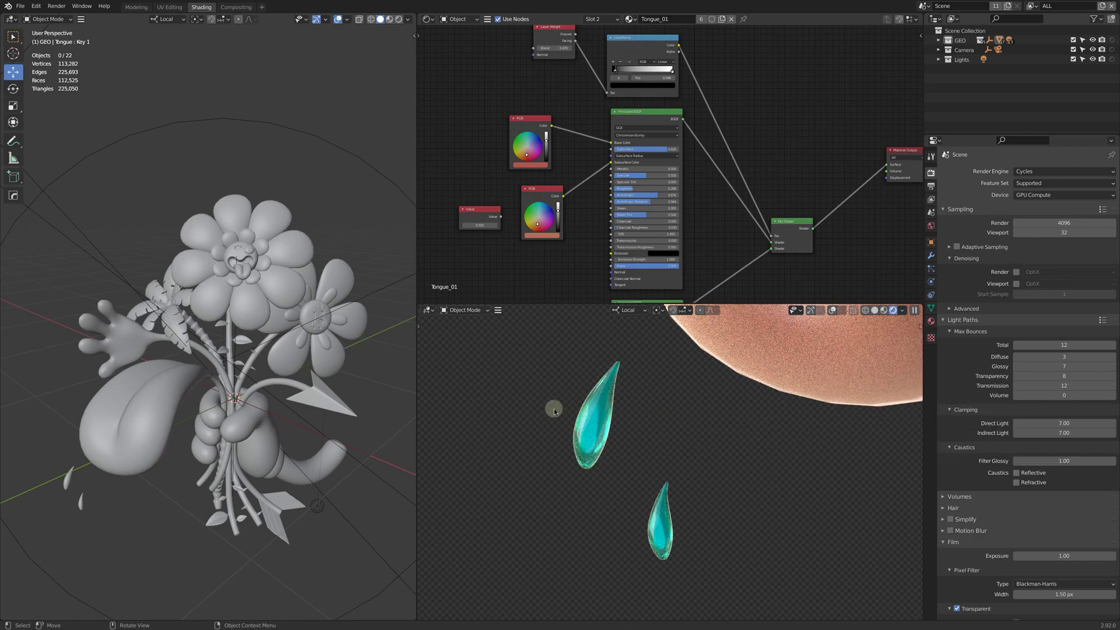
{"action": "key", "text": "KP_0"}
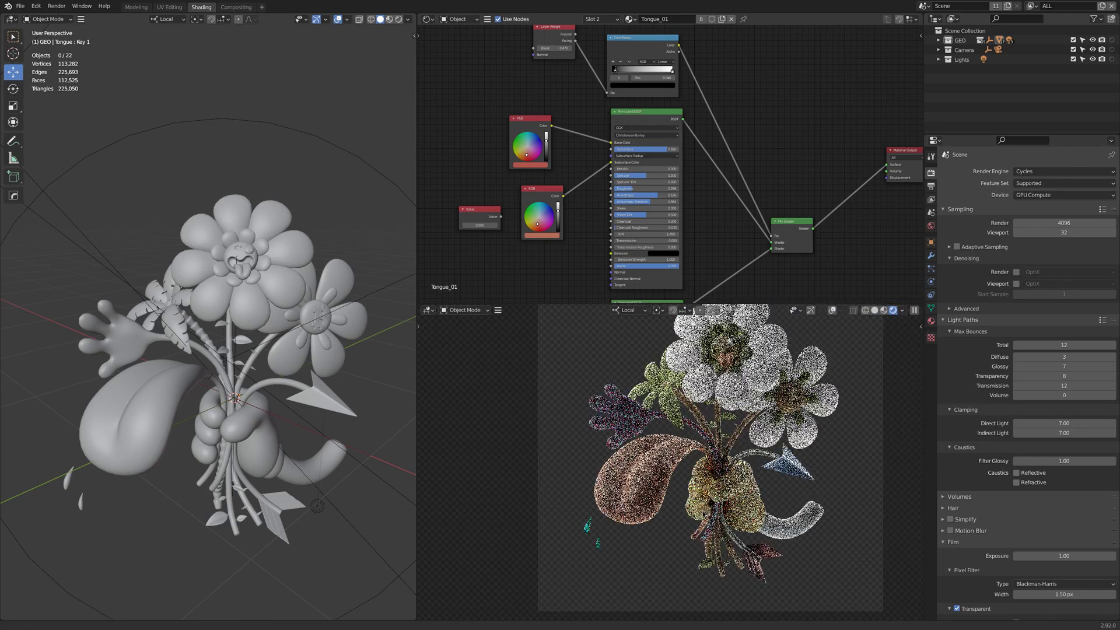
{"action": "left_click", "coordinate": [931, 199]}
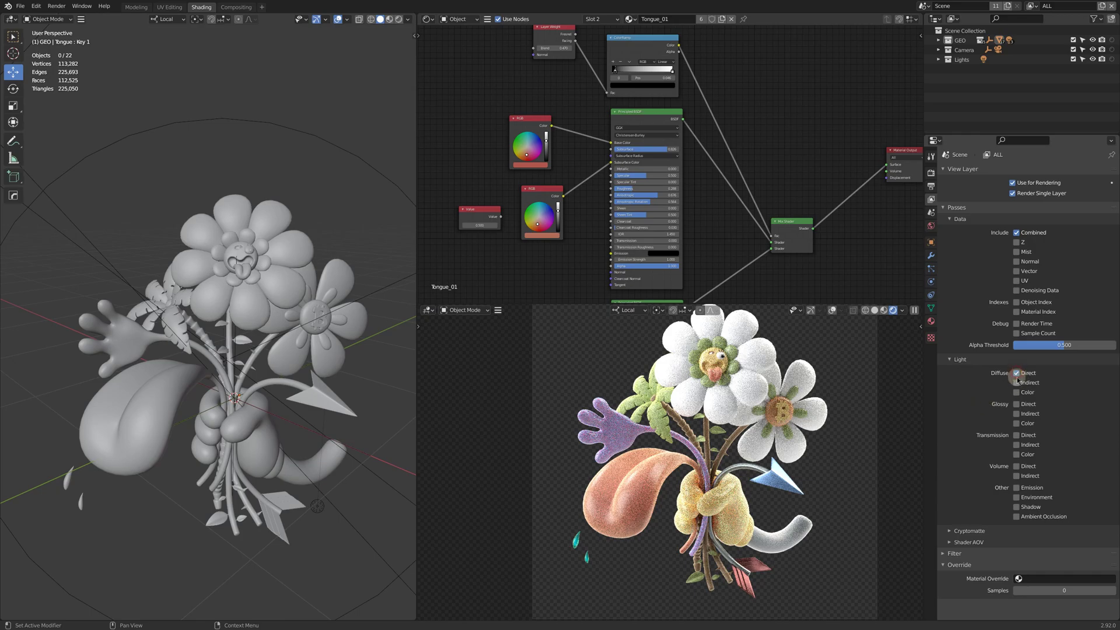
{"action": "left_click_drag", "start_coordinate": [1017, 392], "coordinate": [1017, 455]}
{"action": "left_click", "coordinate": [1017, 517]}
- Turn on Film Transparent in the Render properties
{"action": "left_click", "coordinate": [930, 173]}
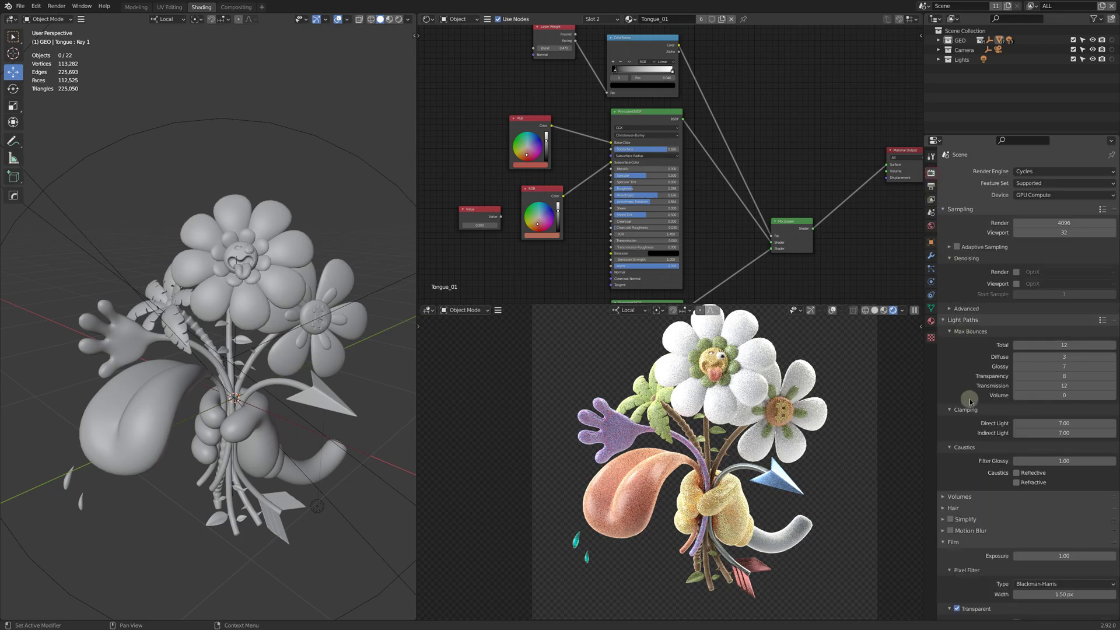
{"action": "scroll", "coordinate": [970, 401], "scroll_direction": "down", "scroll_amount": 5}
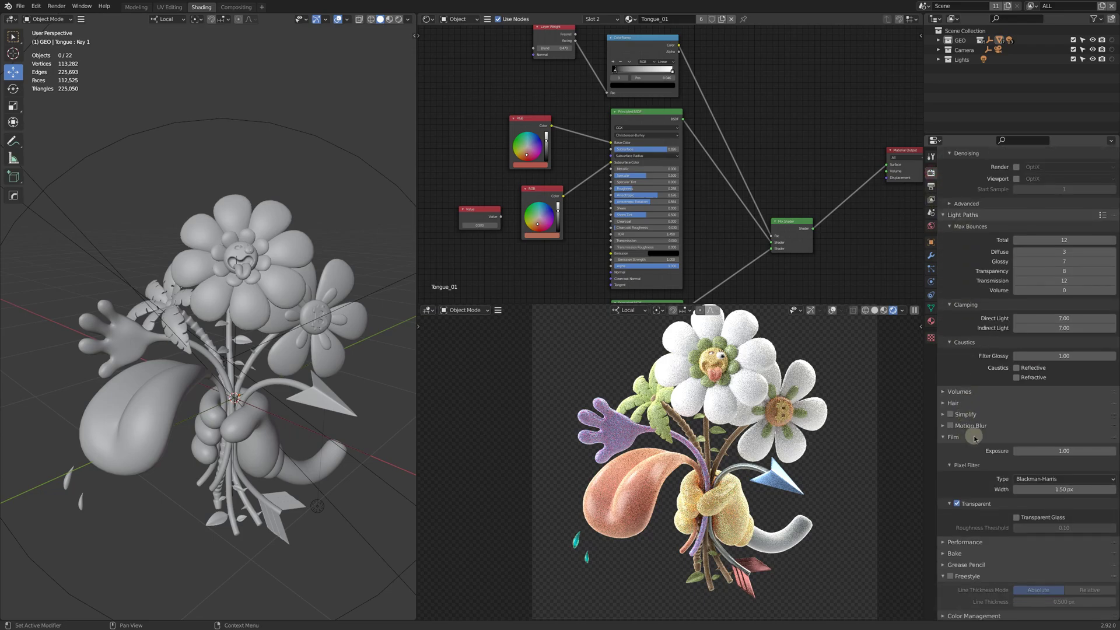
{"action": "left_click", "coordinate": [956, 503]}
- In the Compositing workspace, add a Render Layers node reading the ALL view layer
{"action": "key", "text": "ctrl+Page_Up"}
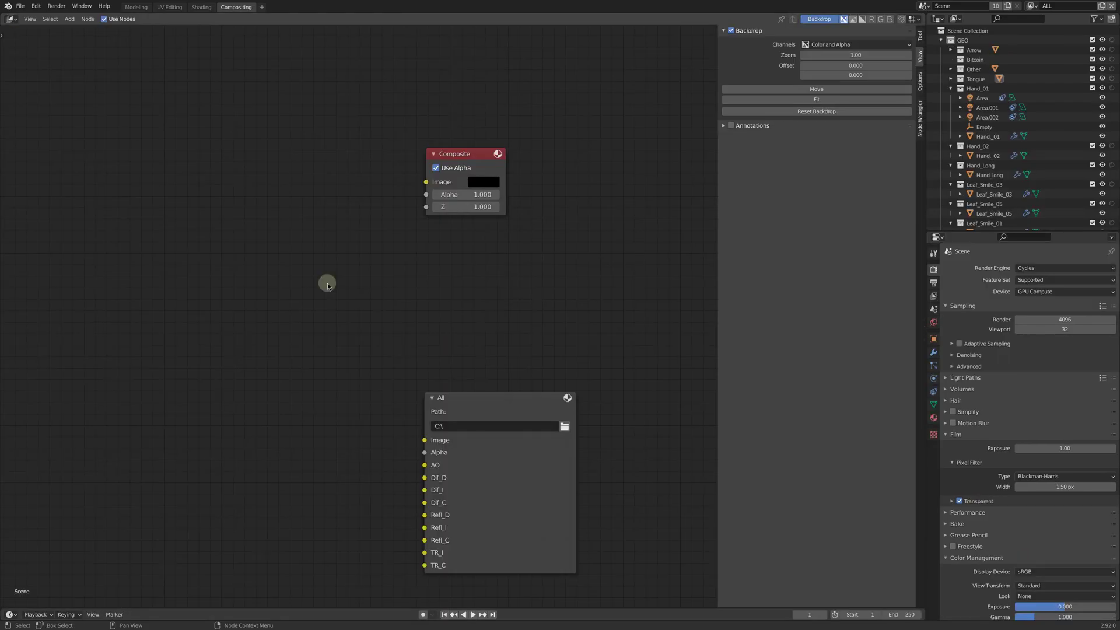
{"action": "key", "text": "shift+a"}
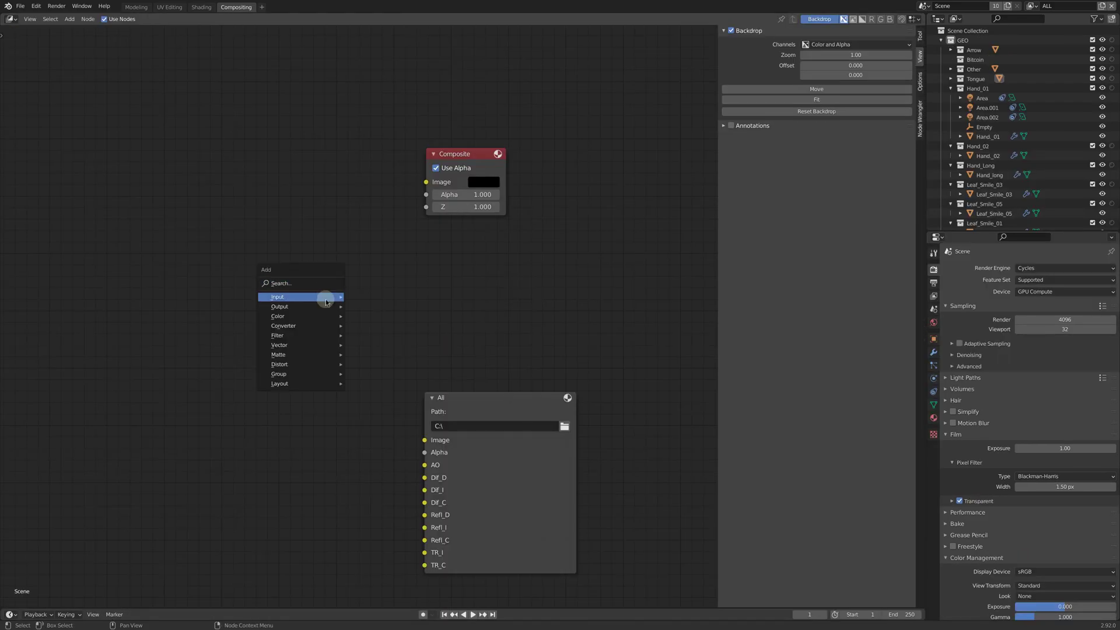
{"action": "left_click", "coordinate": [378, 361]}
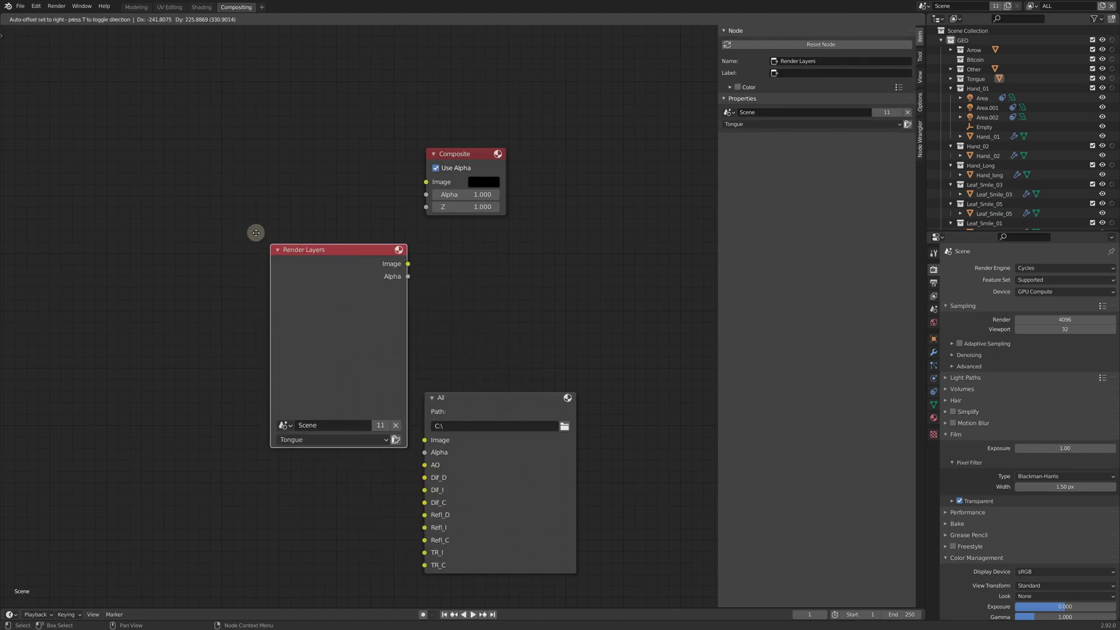
{"action": "left_click", "coordinate": [239, 416]}
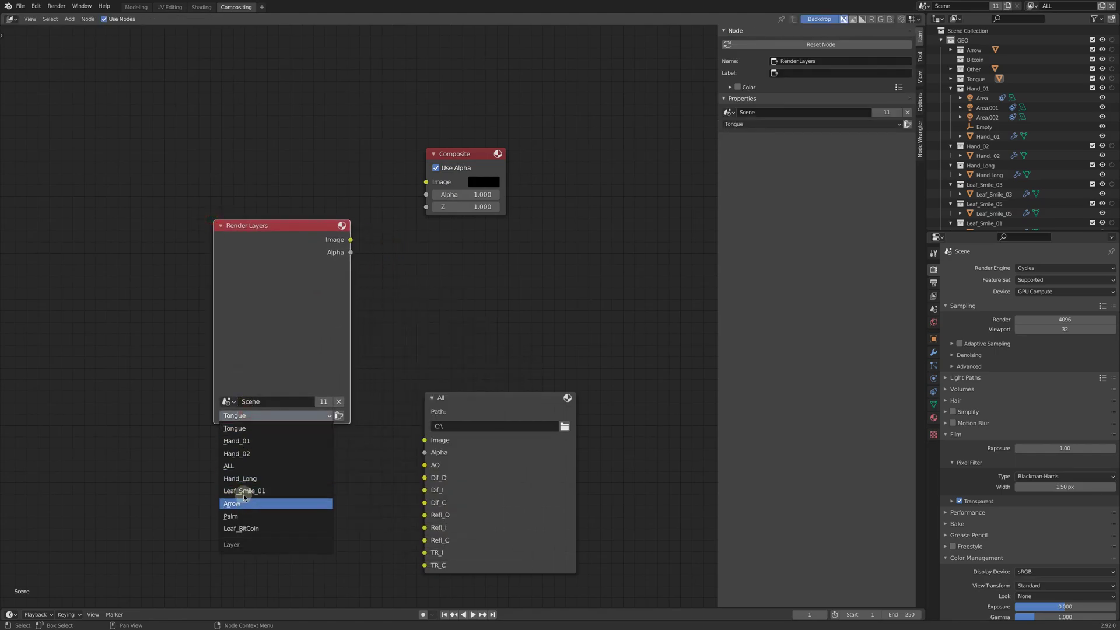
{"action": "left_click", "coordinate": [237, 468]}
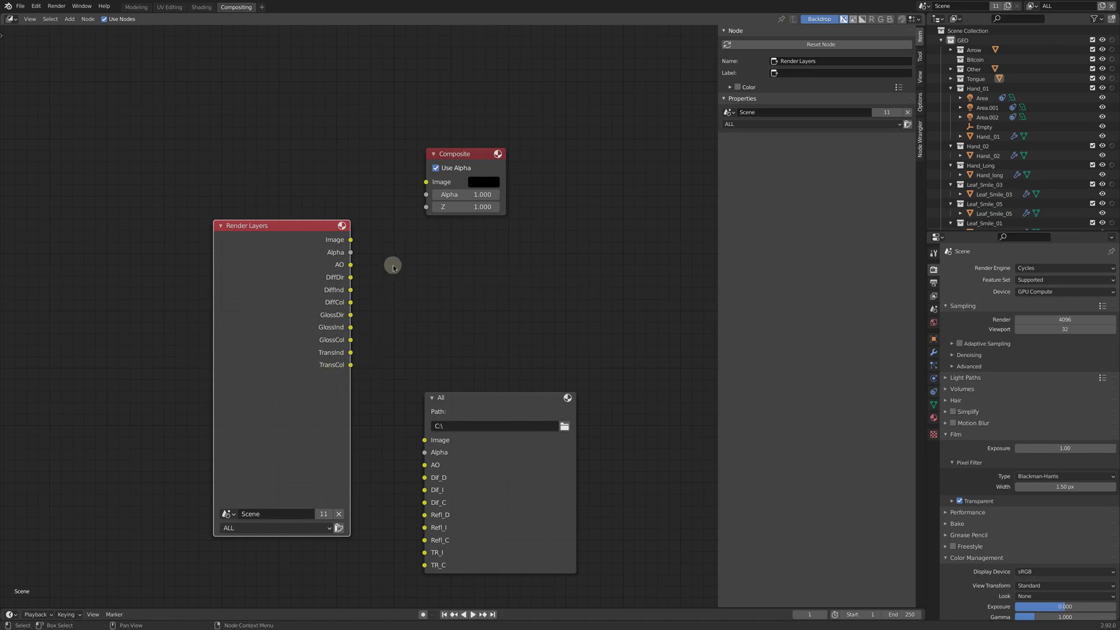
- Link the Render Layers Image output into the Composite node
{"action": "left_click", "coordinate": [451, 154]}
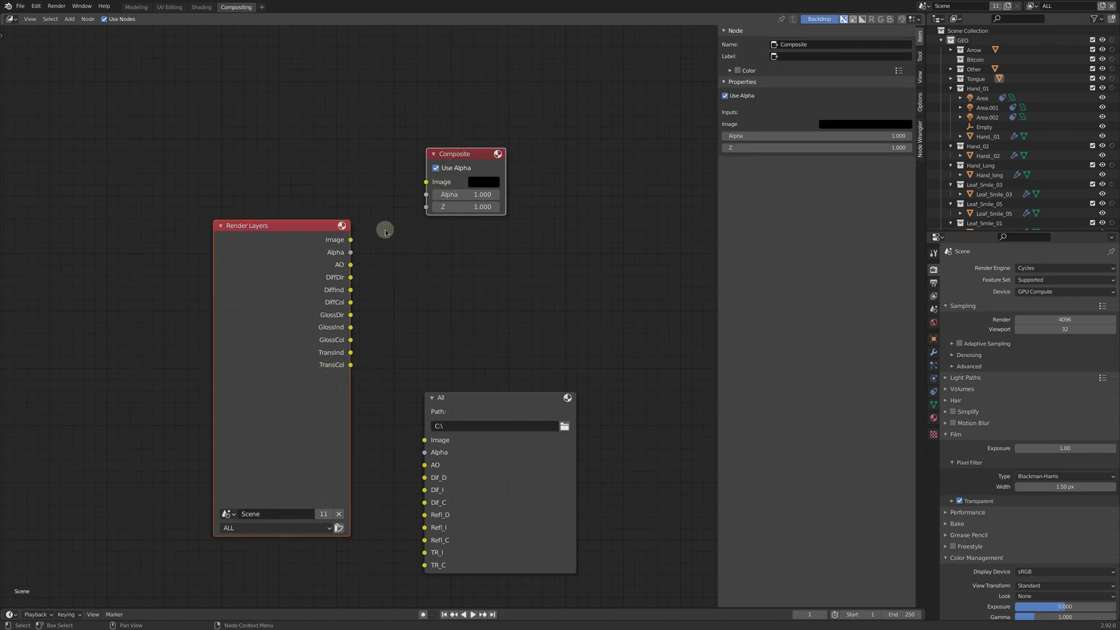
{"action": "key", "text": "shift+f"}
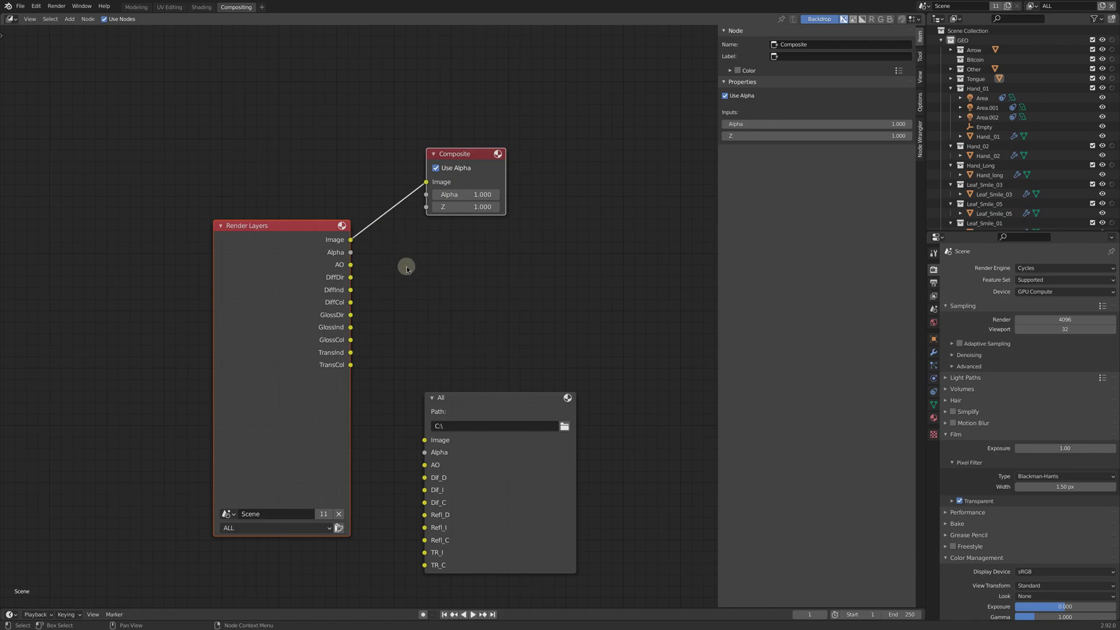
{"action": "left_click", "coordinate": [436, 286]}
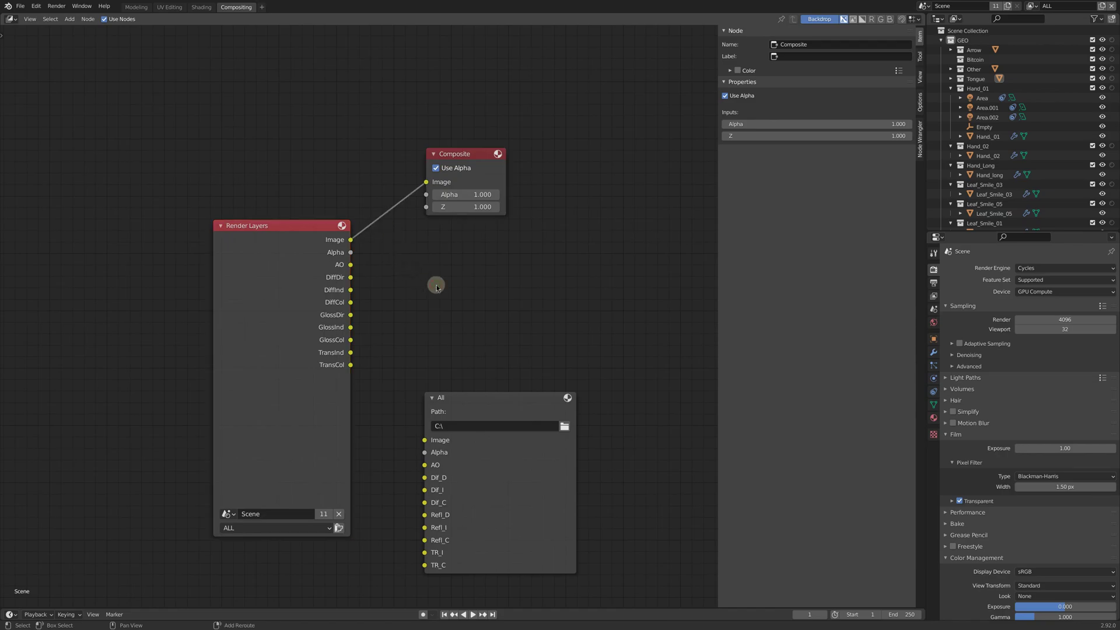
{"action": "key", "text": "shift+a"}
{"action": "mouse_move", "coordinate": [407, 295]}
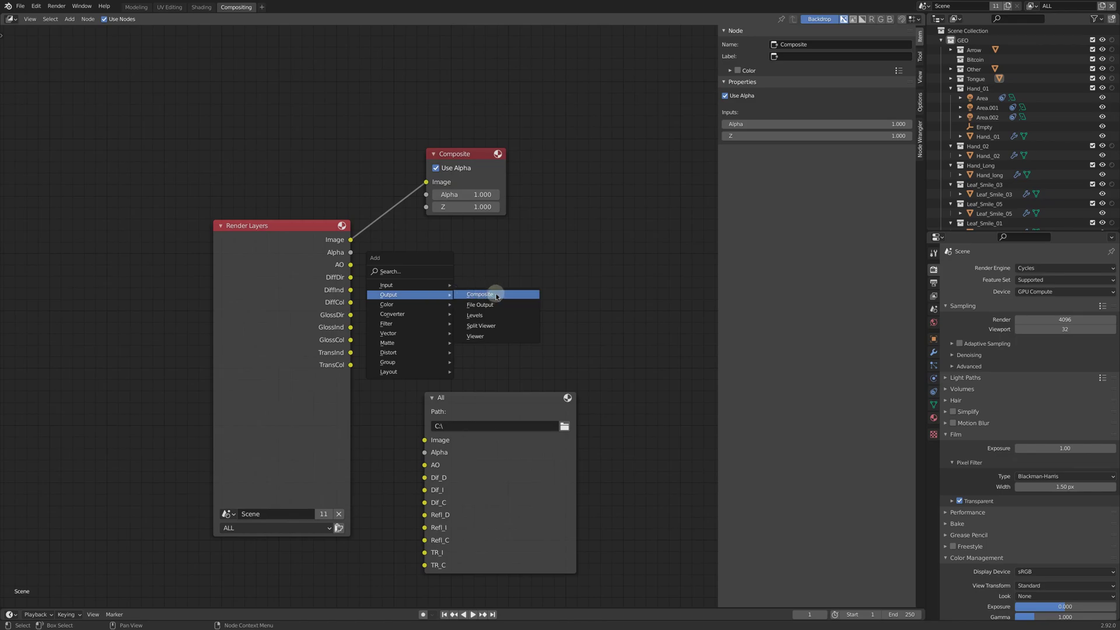
- Add a File Output node in OpenEXR MultiLayer format with two extra inputs
{"action": "left_click", "coordinate": [496, 304]}
{"action": "left_click", "coordinate": [432, 266]}
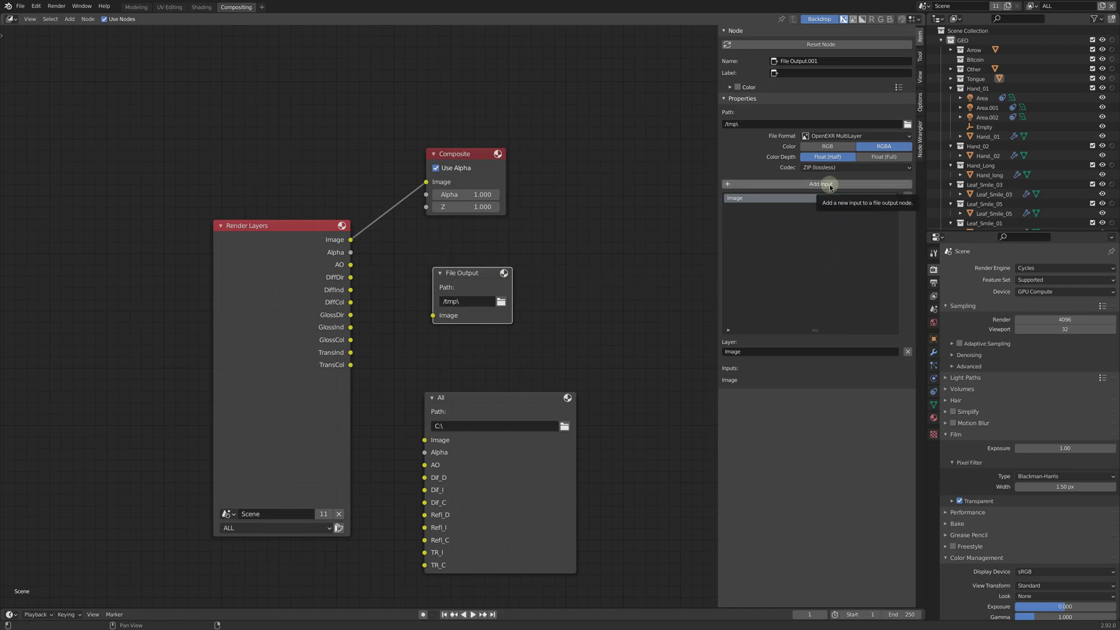
{"action": "left_click", "coordinate": [852, 135]}
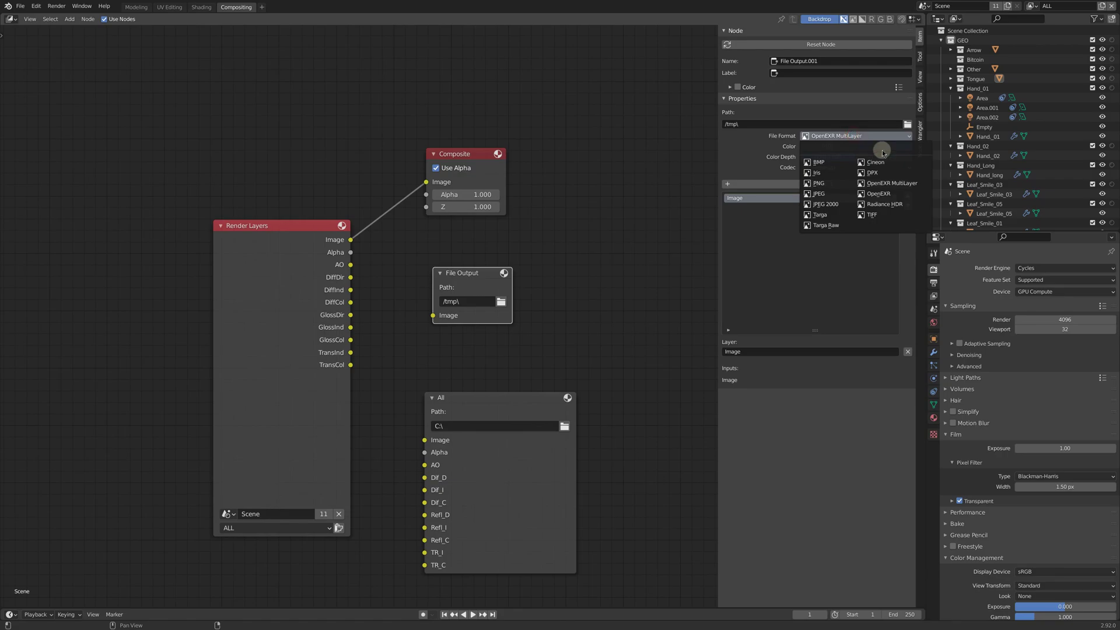
{"action": "left_click", "coordinate": [902, 186]}
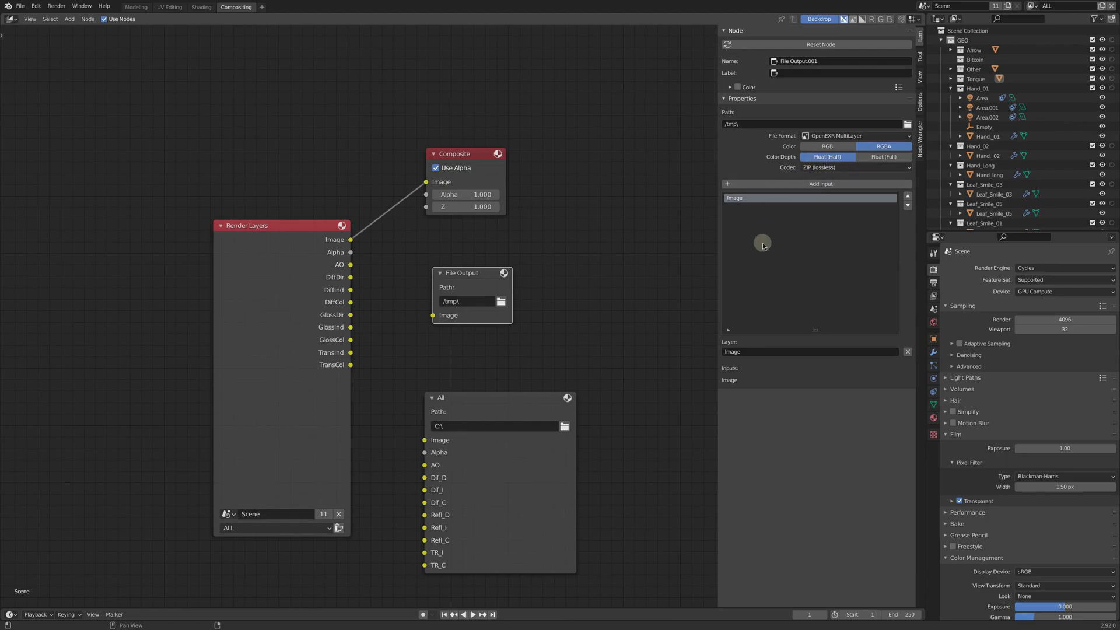
{"action": "left_click", "coordinate": [814, 184]}
{"action": "left_click", "coordinate": [814, 185]}
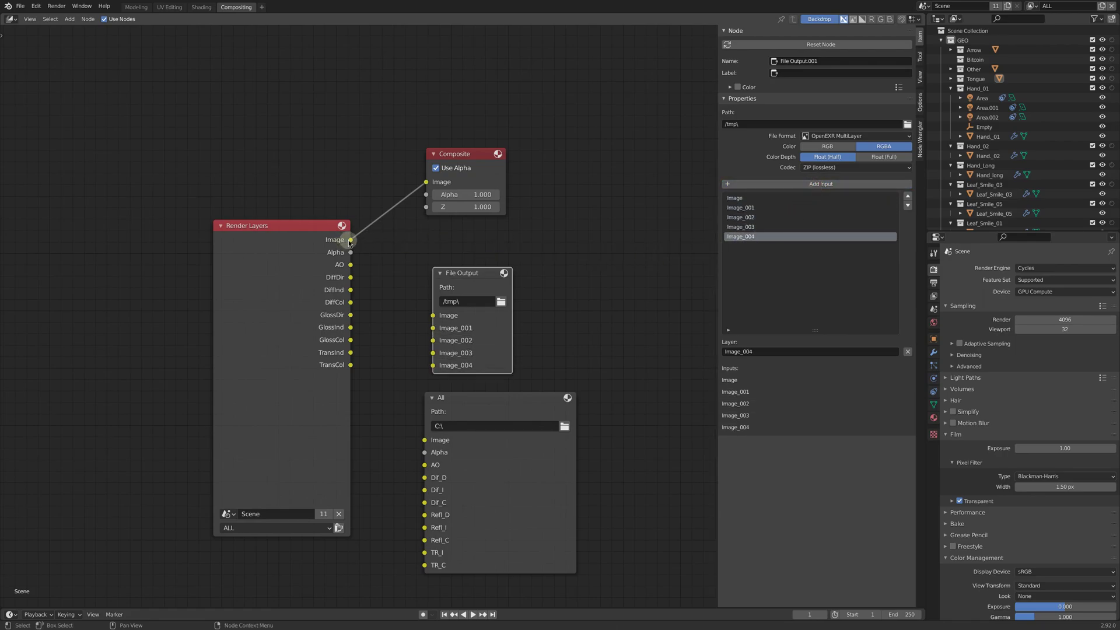
- Test-link Image and Alpha to the new node, then delete it and move the All node up
{"action": "left_click_drag", "start_coordinate": [350, 239], "coordinate": [432, 315]}
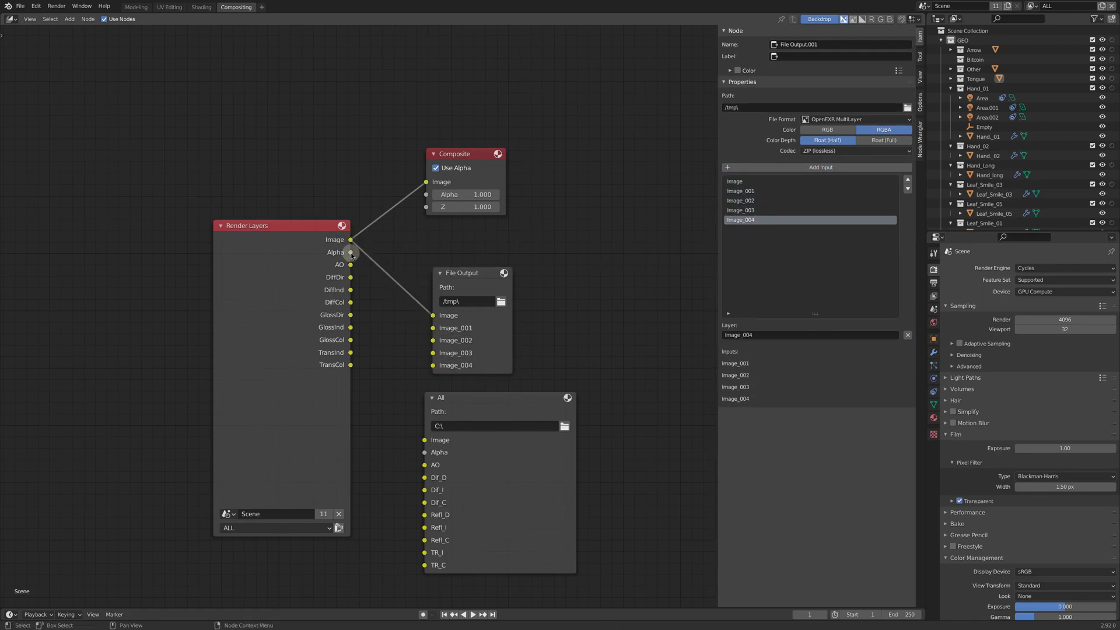
{"action": "left_click_drag", "start_coordinate": [350, 252], "coordinate": [432, 328]}
{"action": "left_click", "coordinate": [477, 274]}
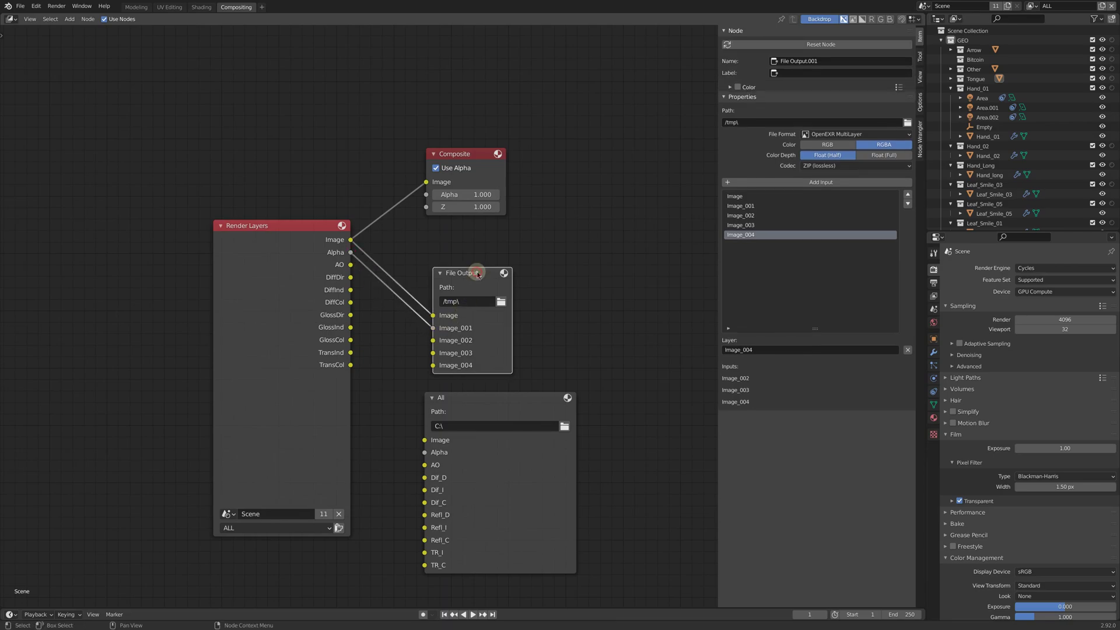
{"action": "key", "text": "x"}
{"action": "left_click_drag", "start_coordinate": [475, 395], "coordinate": [467, 279]}
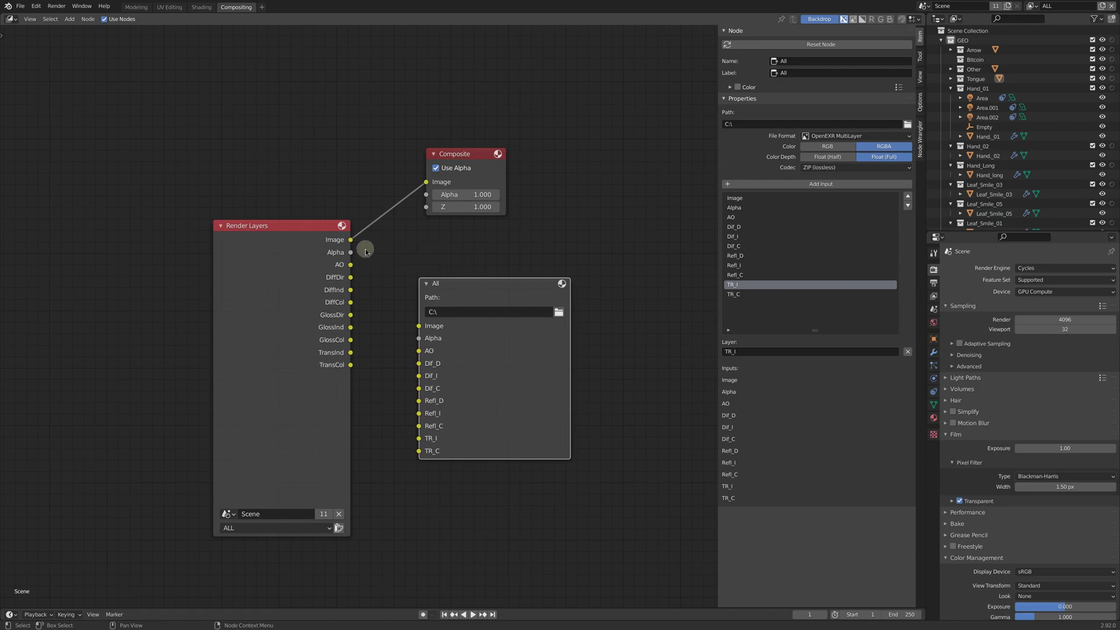
- Link Render Layers Image, Alpha, AO, DiffDir, DiffInd and DiffCol to the All node's matching inputs
{"action": "left_click_drag", "start_coordinate": [350, 239], "coordinate": [419, 326]}
{"action": "left_click_drag", "start_coordinate": [350, 252], "coordinate": [419, 338]}
{"action": "left_click_drag", "start_coordinate": [351, 264], "coordinate": [418, 350]}
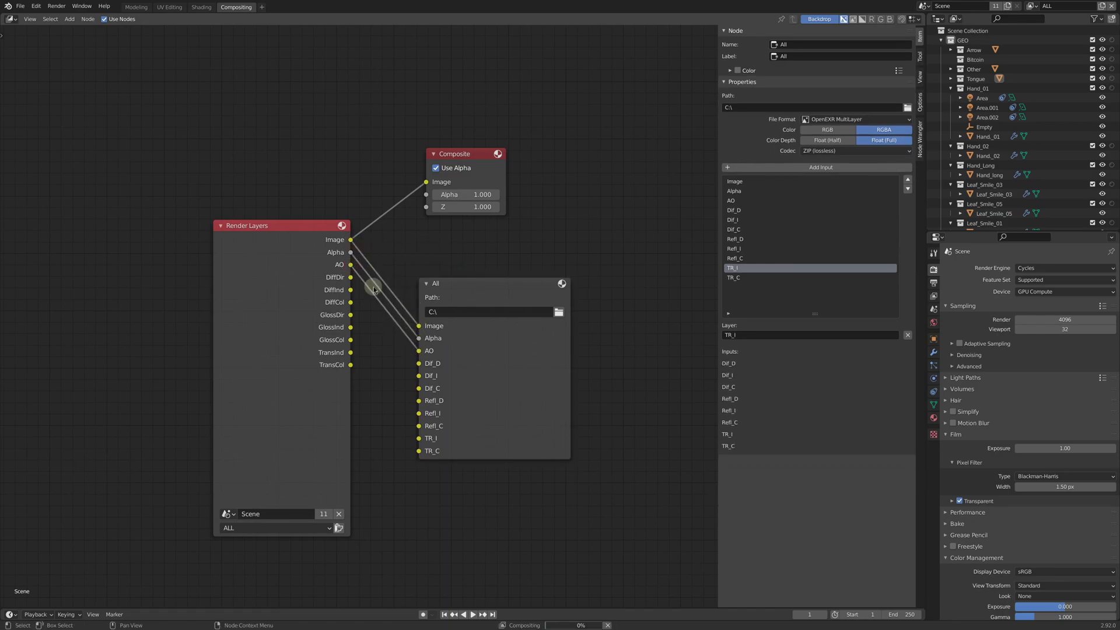
{"action": "left_click_drag", "start_coordinate": [350, 277], "coordinate": [419, 363]}
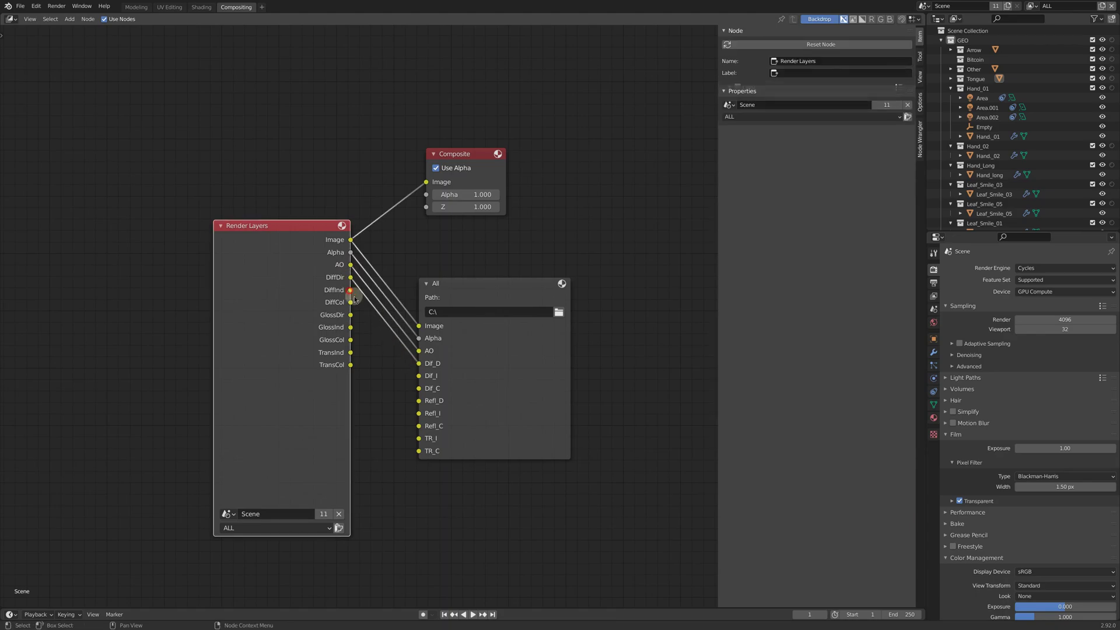
{"action": "left_click_drag", "start_coordinate": [350, 290], "coordinate": [419, 376]}
{"action": "left_click_drag", "start_coordinate": [351, 302], "coordinate": [417, 389]}
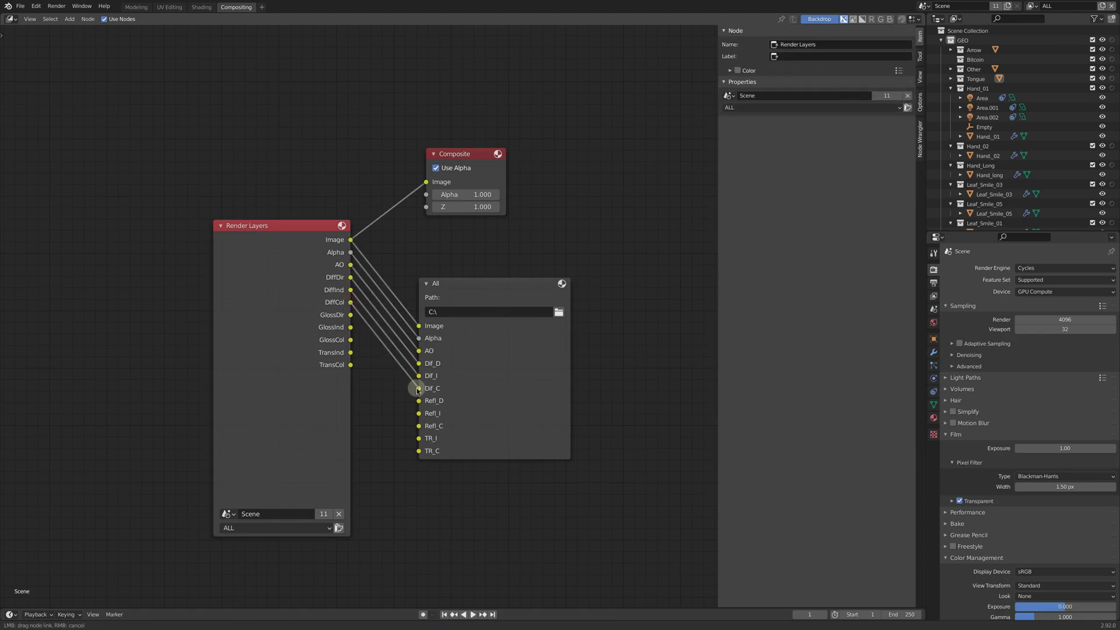
- Link GlossDir/Ind/Col to Refl_D/I/C and transmission passes to TR_I and TR_C, then edit the output path
{"action": "left_click_drag", "start_coordinate": [439, 274], "coordinate": [436, 238]}
{"action": "mouse_move", "coordinate": [350, 314]}
{"action": "left_mouse_down"}
{"action": "mouse_move", "coordinate": [415, 364]}
{"action": "mouse_move", "coordinate": [415, 377]}
{"action": "left_mouse_up"}
{"action": "mouse_move", "coordinate": [351, 339]}
{"action": "left_mouse_down"}
{"action": "mouse_move", "coordinate": [415, 390]}
{"action": "mouse_move", "coordinate": [415, 402]}
{"action": "left_mouse_up"}
{"action": "left_click_drag", "start_coordinate": [351, 365], "coordinate": [415, 415]}
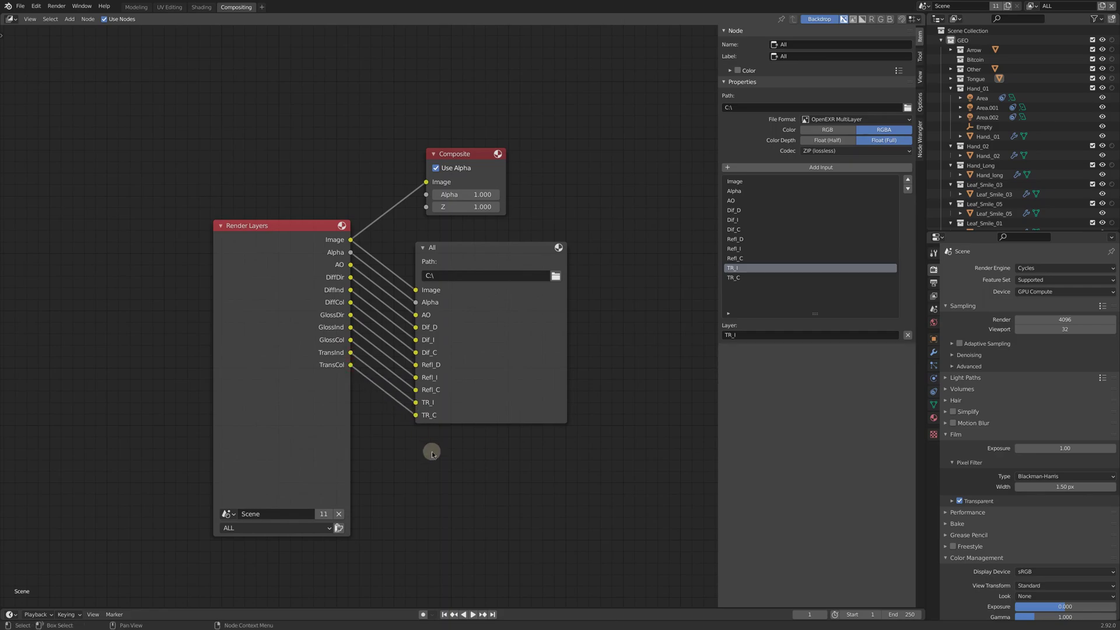
{"action": "left_click", "coordinate": [446, 274]}
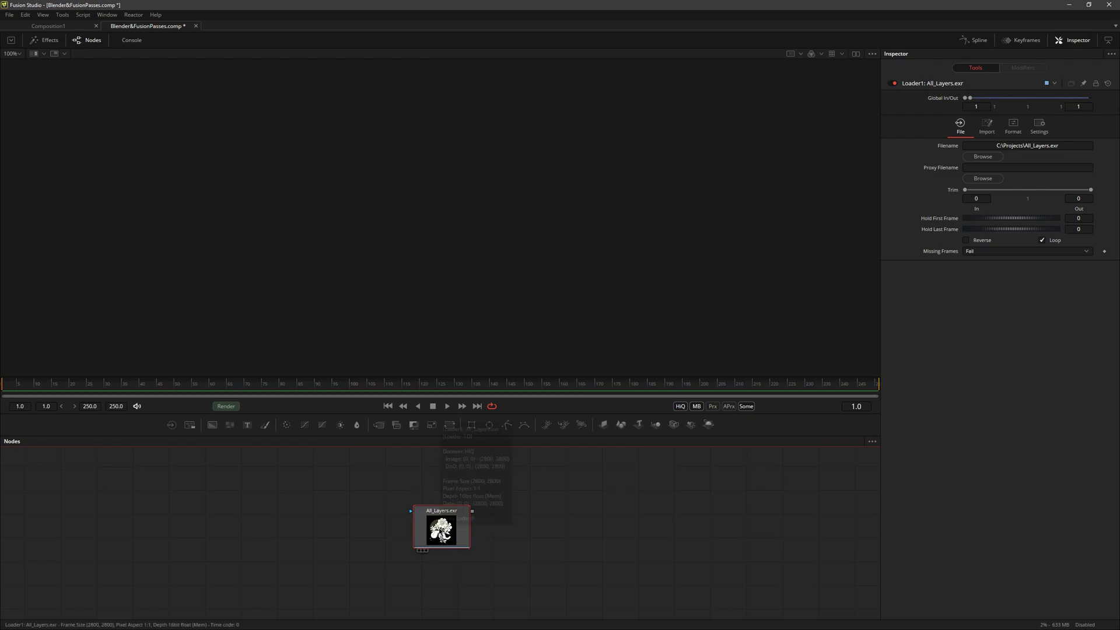
{"action": "mouse_move", "coordinate": [441, 529]}
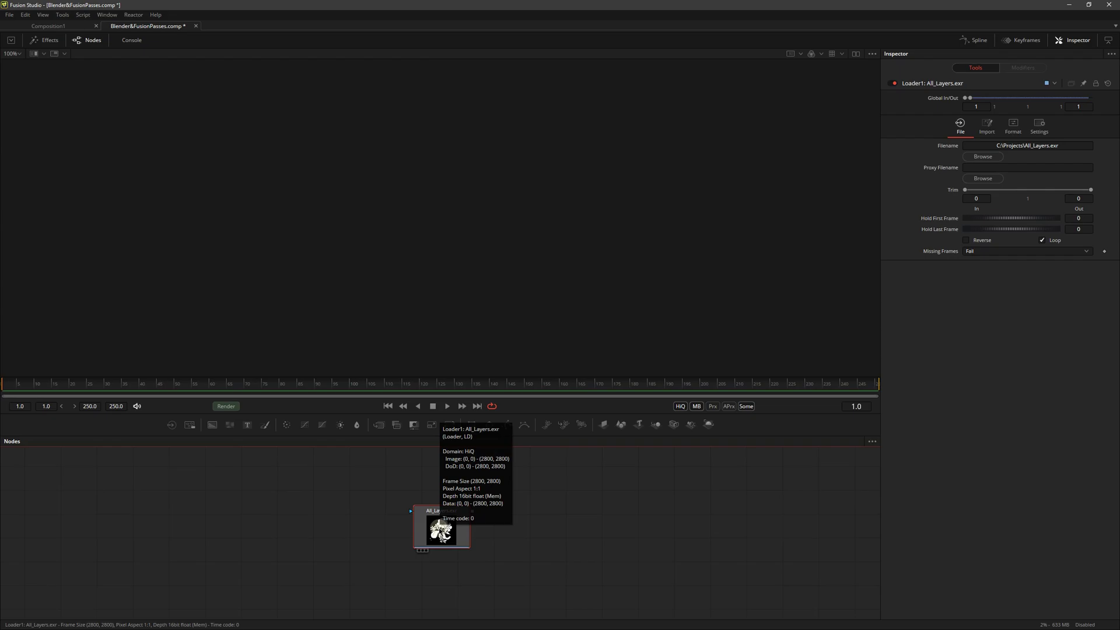
- Show the All_Layers.exr Loader in the viewer, zoomed out and centred on the bouquet
{"action": "left_click_drag", "start_coordinate": [440, 527], "coordinate": [430, 239]}
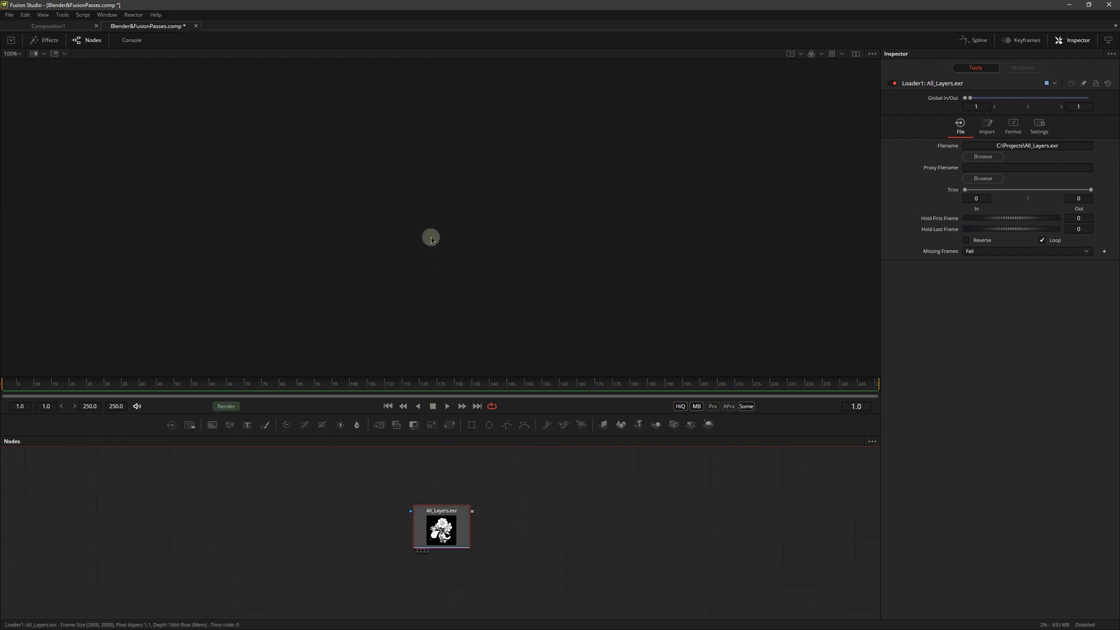
{"action": "scroll", "coordinate": [434, 240], "scroll_direction": "down", "scroll_amount": 2}
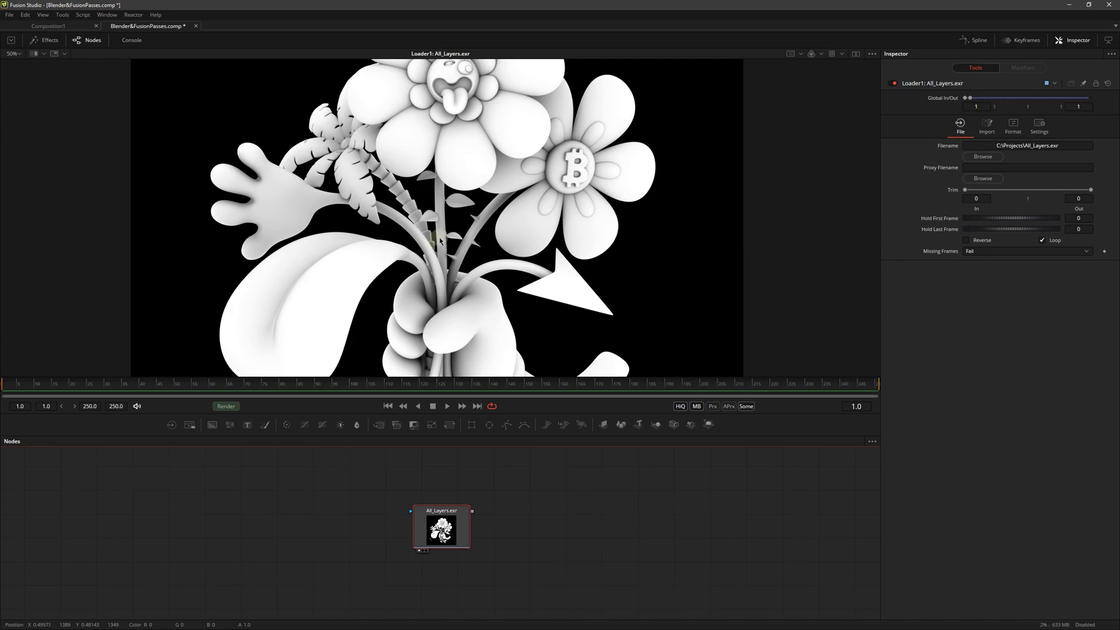
{"action": "middle_click_drag", "start_coordinate": [483, 226], "coordinate": [484, 269]}
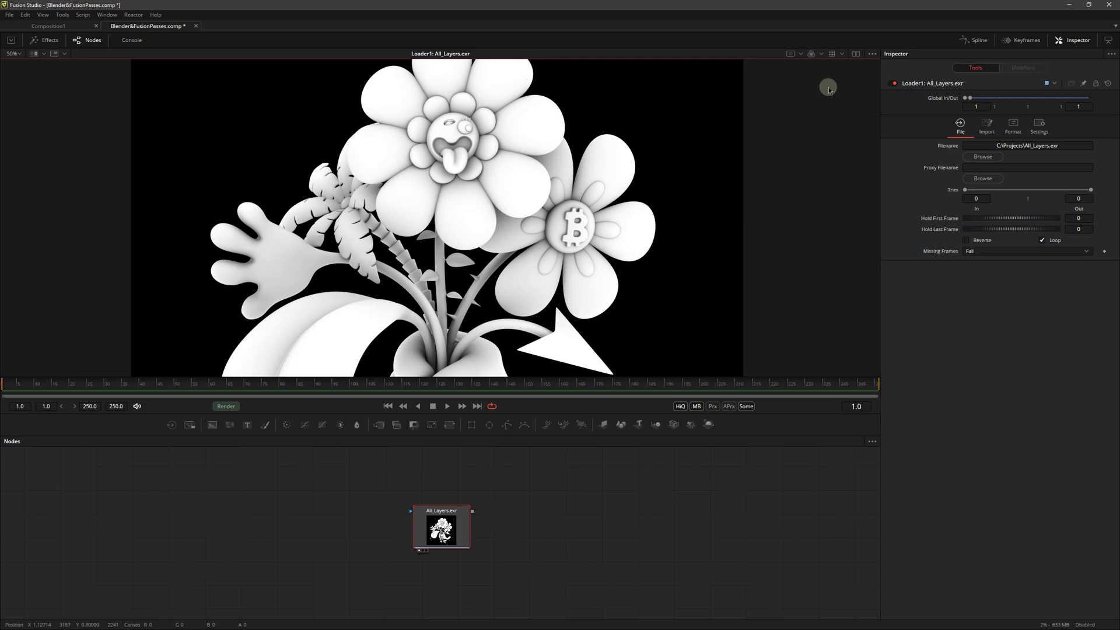
- Select the OCIO ColorSpace view LUT in the viewer and open its settings
{"action": "left_click", "coordinate": [841, 54]}
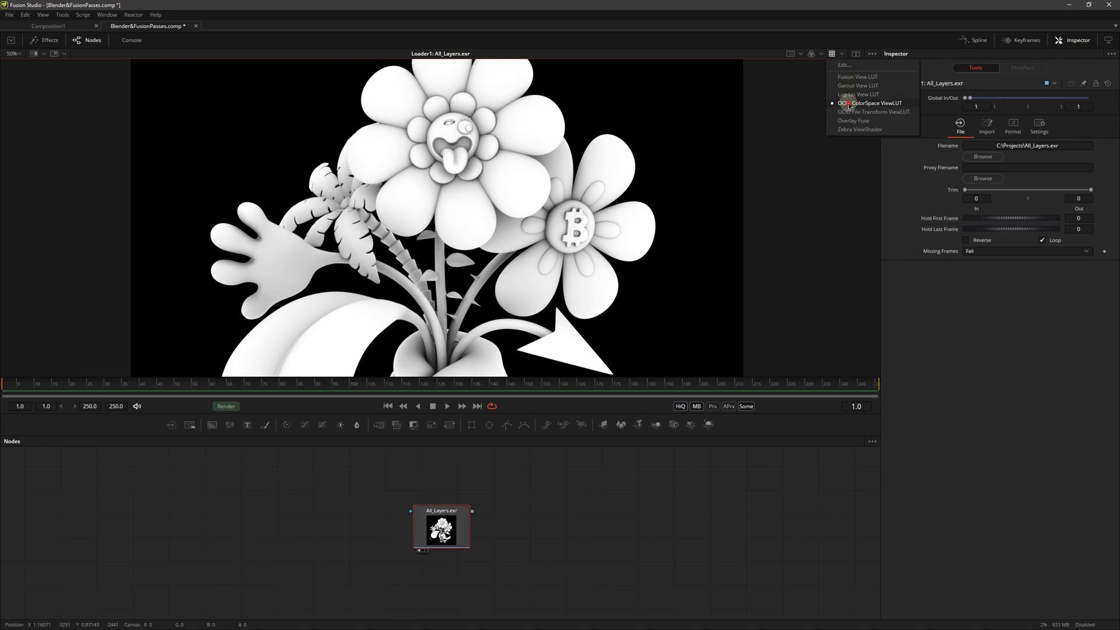
{"action": "left_click", "coordinate": [849, 105]}
{"action": "left_click", "coordinate": [842, 53]}
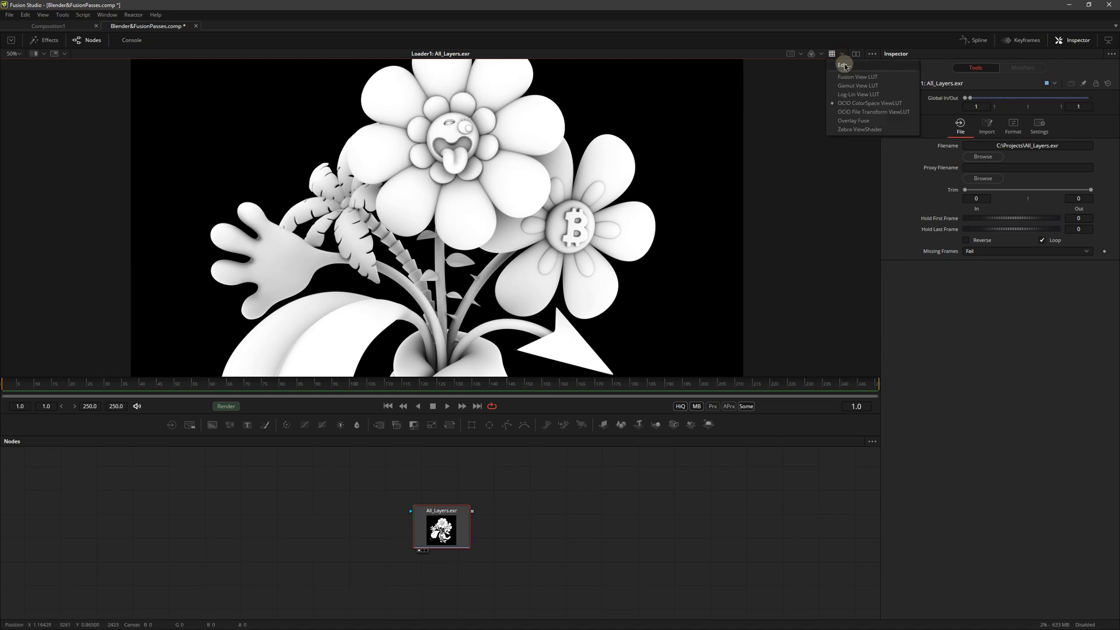
{"action": "left_click", "coordinate": [844, 65]}
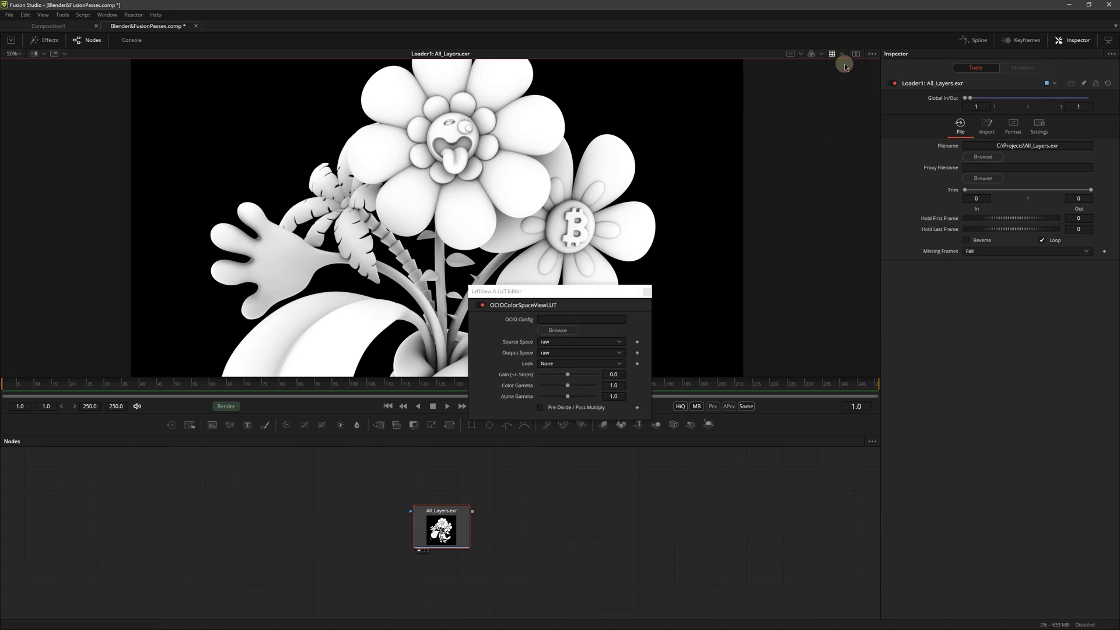
- Load config.ocio from the Filmic folder as the OCIO configuration
{"action": "left_click", "coordinate": [565, 332]}
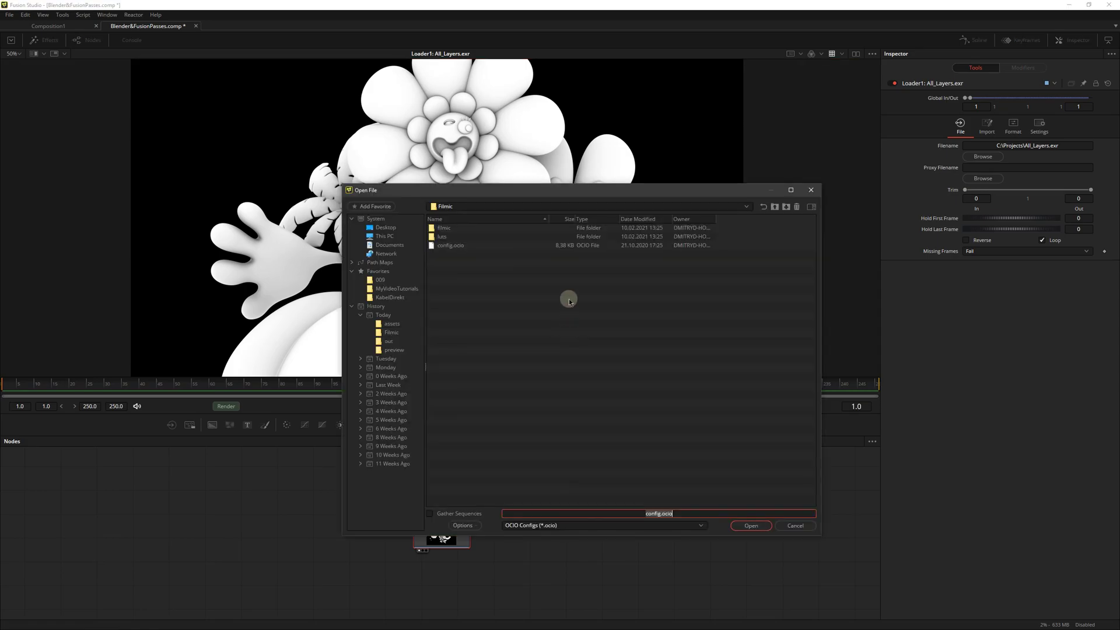
{"action": "left_click", "coordinate": [453, 245]}
{"action": "double_click", "coordinate": [452, 246]}
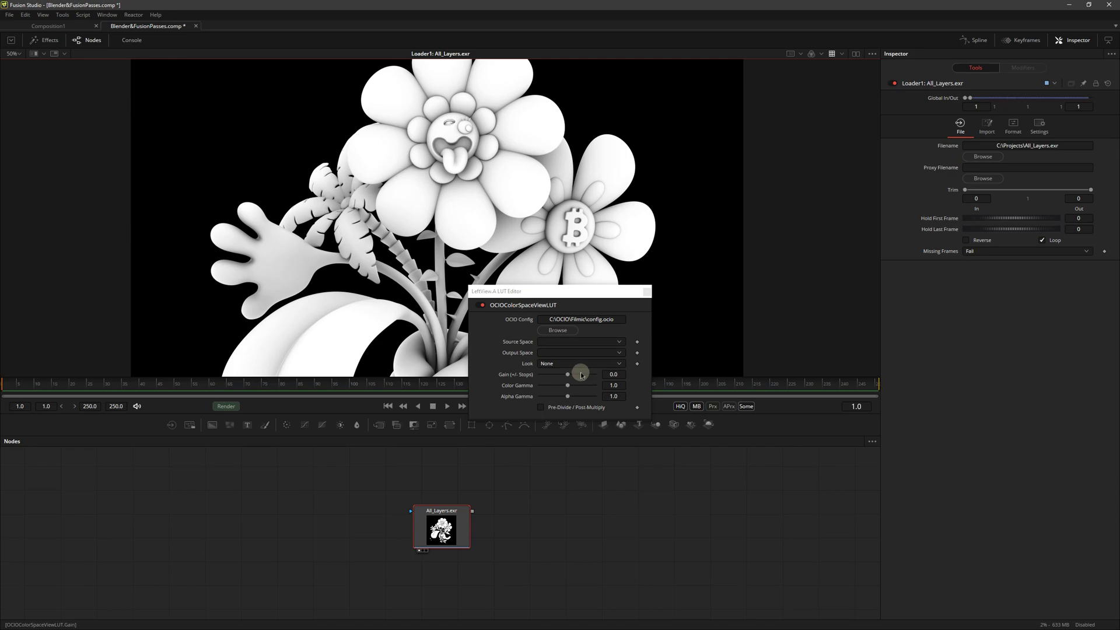
- Set source Linear and output Filmic sRGB, then compare the view with the LUT off and on
{"action": "left_click", "coordinate": [557, 343]}
{"action": "left_click", "coordinate": [549, 343]}
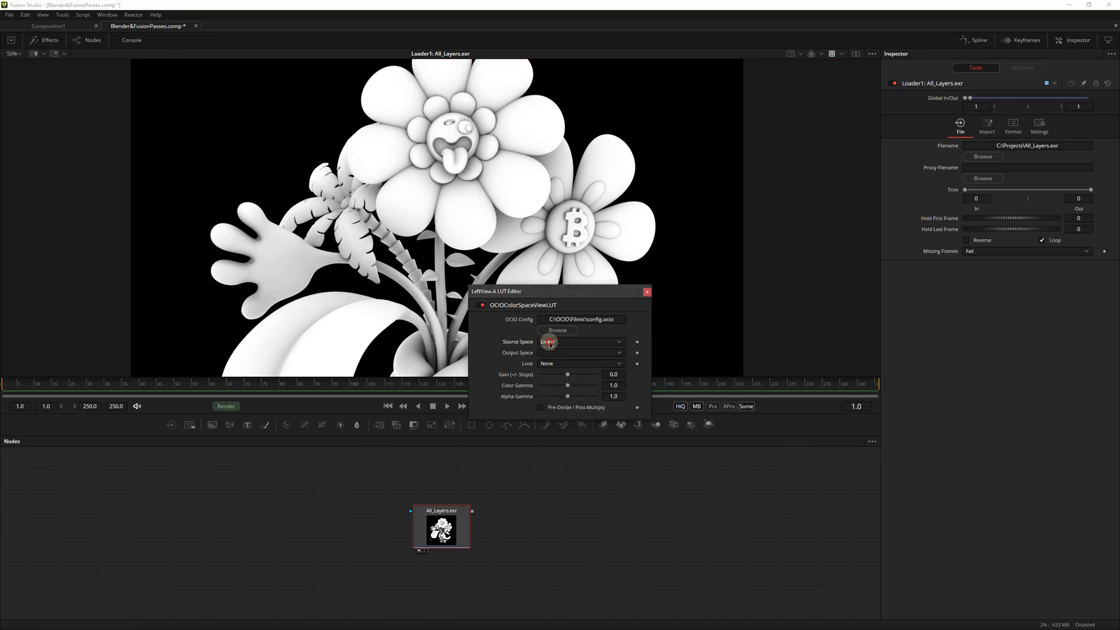
{"action": "left_click", "coordinate": [551, 353]}
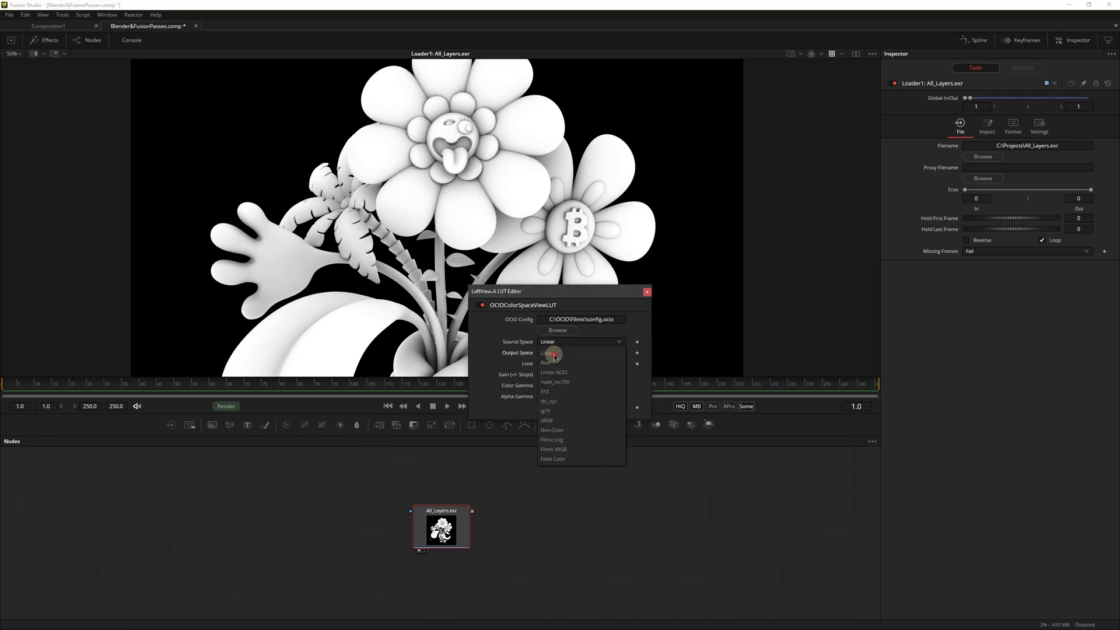
{"action": "left_click", "coordinate": [566, 449]}
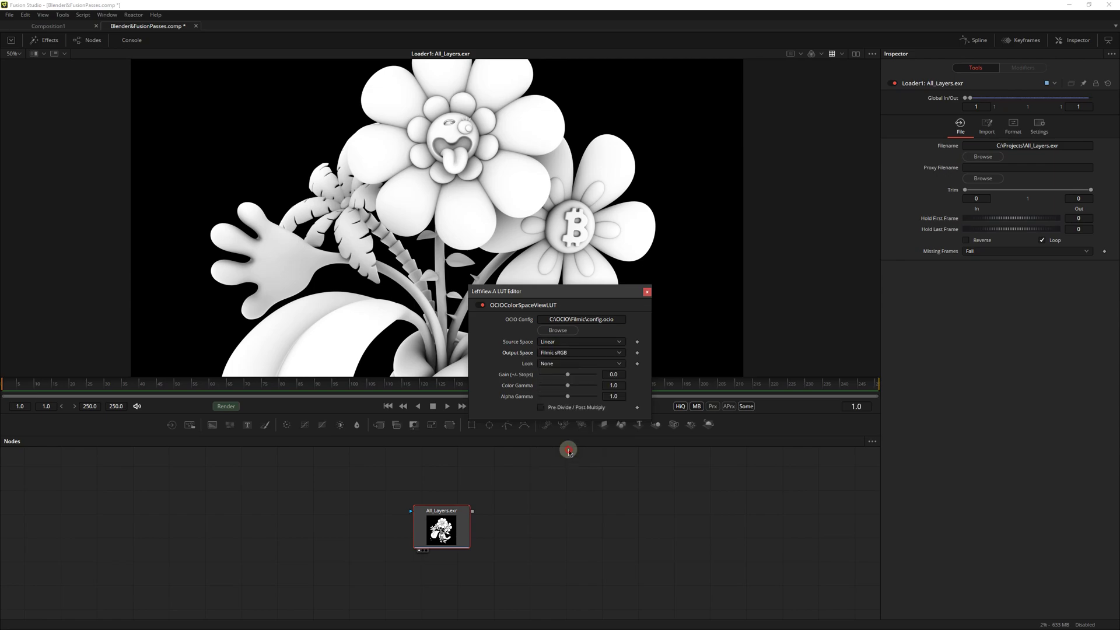
{"action": "left_click", "coordinate": [646, 291]}
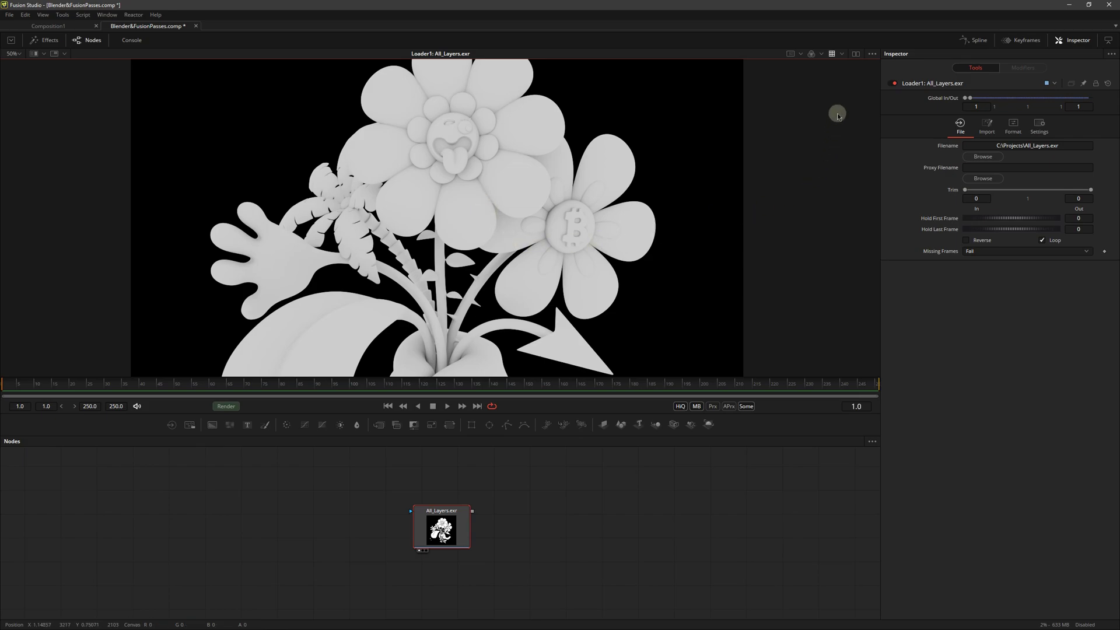
{"action": "left_click", "coordinate": [833, 54]}
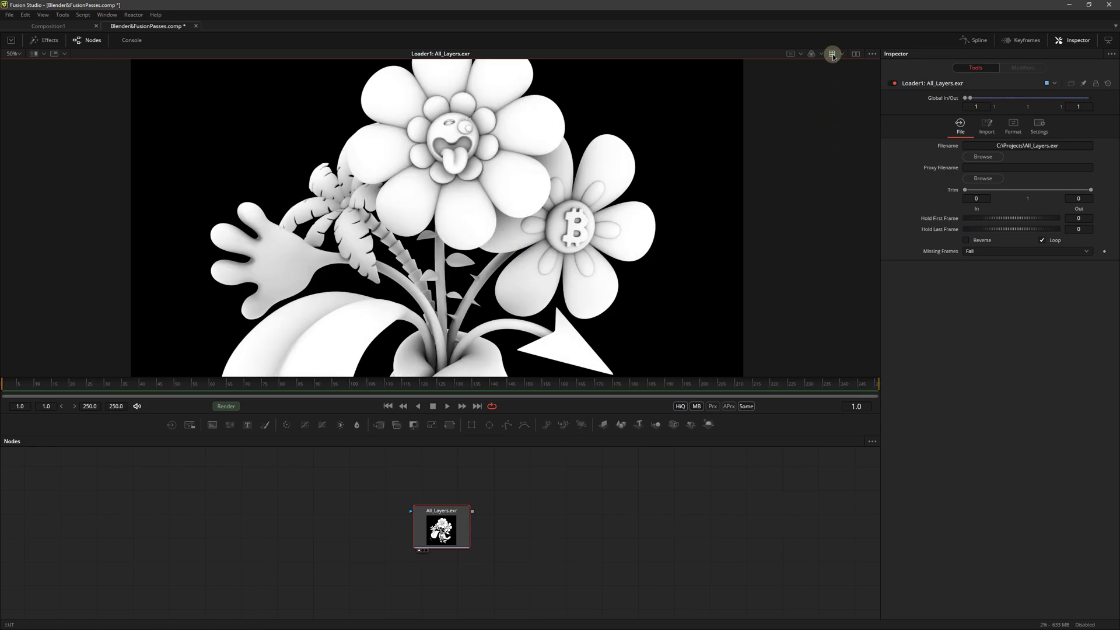
{"action": "left_click", "coordinate": [832, 54]}
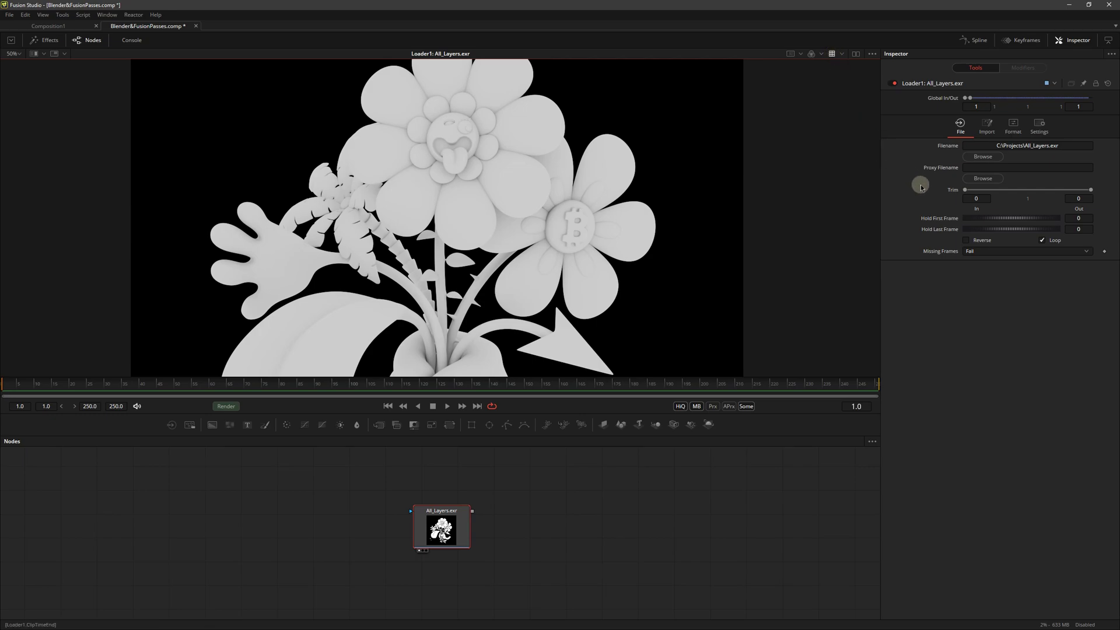
- Expand the Loader's Format channel mapping and set Red to Image.R
{"action": "left_click", "coordinate": [1012, 124]}
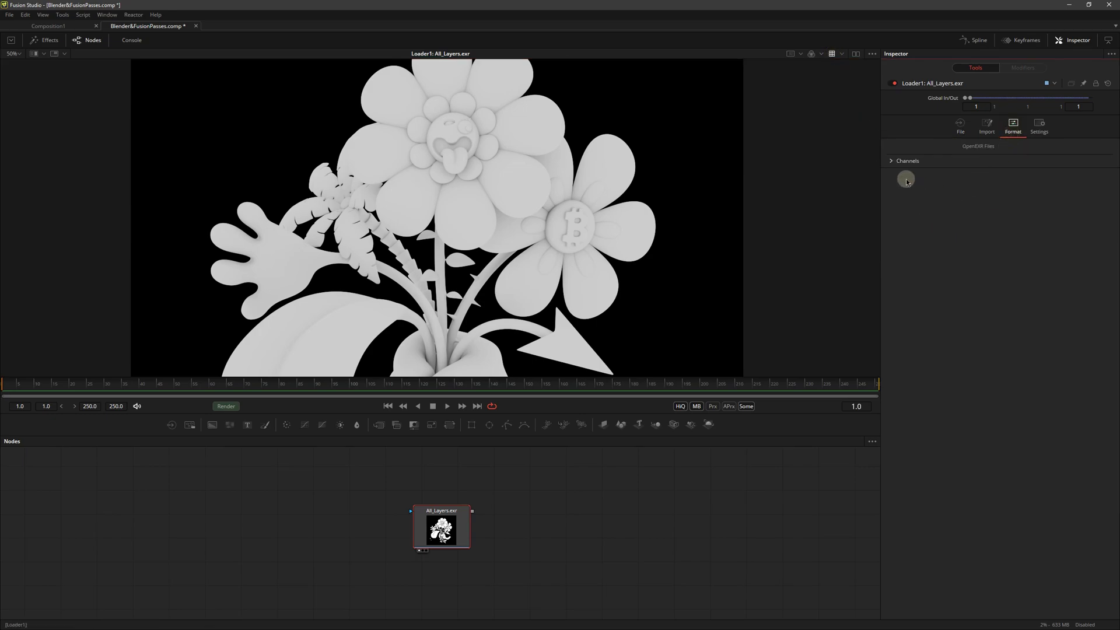
{"action": "left_click", "coordinate": [892, 162]}
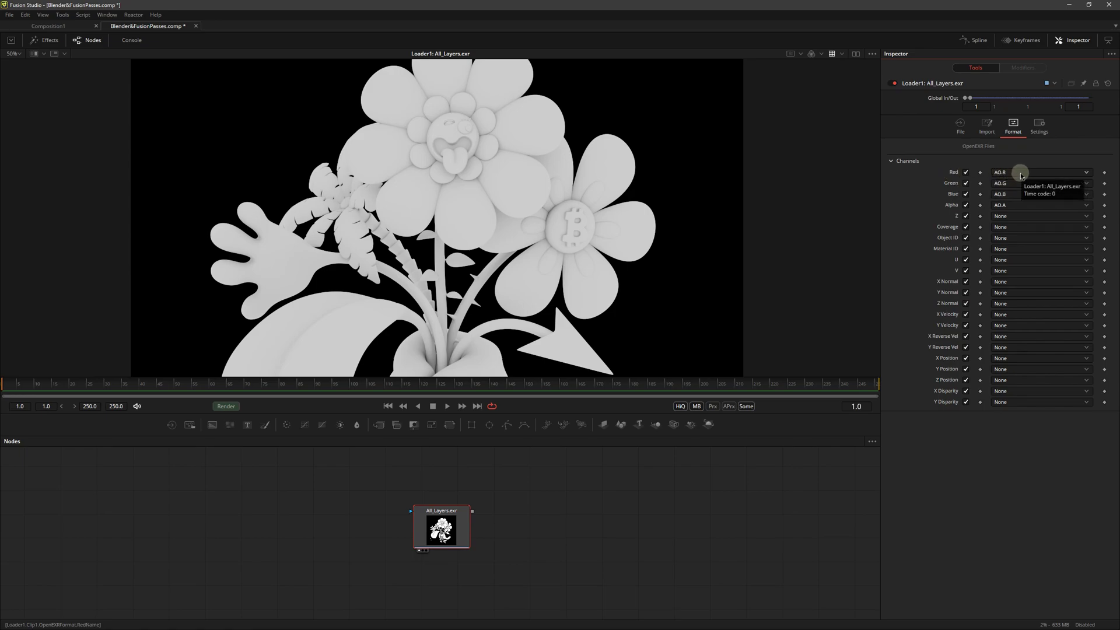
{"action": "left_click", "coordinate": [1020, 172]}
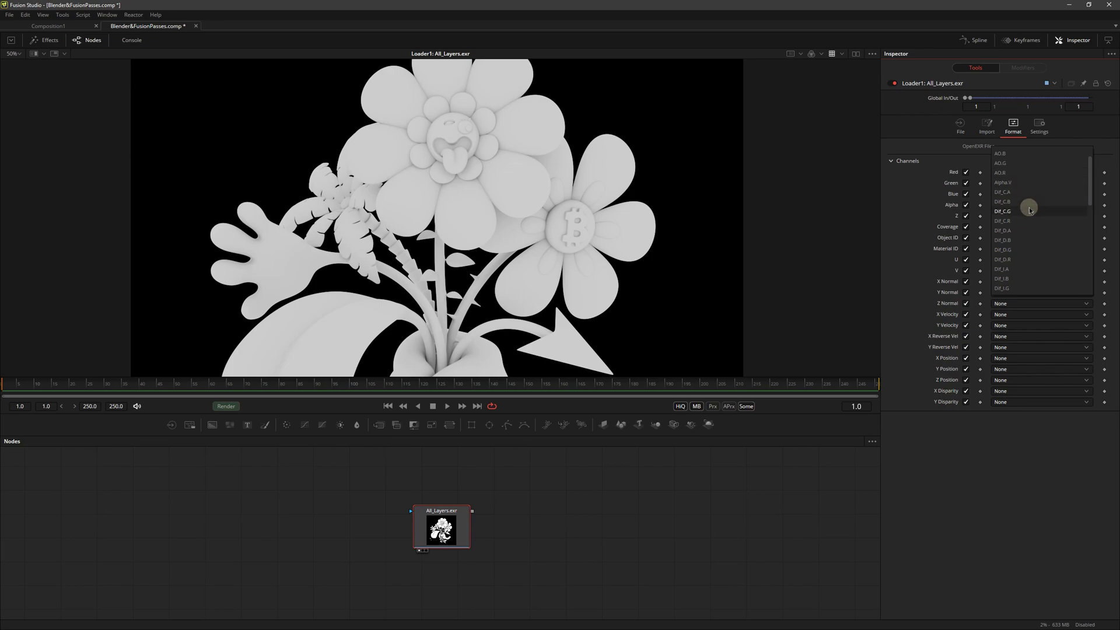
{"action": "scroll", "coordinate": [1026, 206], "scroll_direction": "down", "scroll_amount": 2}
{"action": "scroll", "coordinate": [1026, 207], "scroll_direction": "down", "scroll_amount": 2}
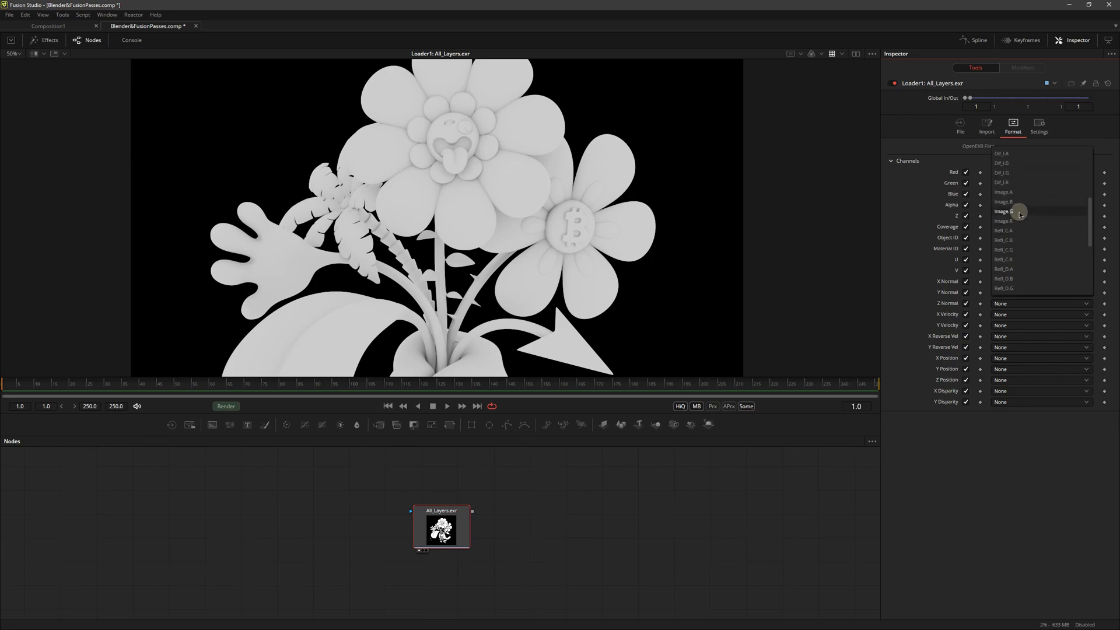
{"action": "left_click", "coordinate": [1013, 221]}
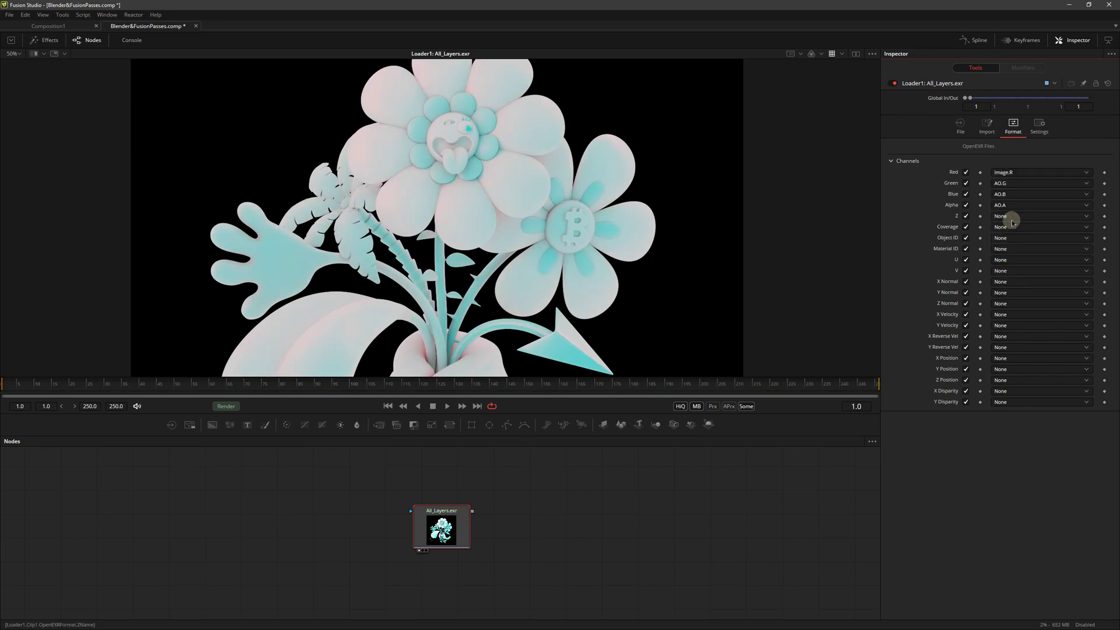
- Map Green to Image.G, Blue to Image.B and Alpha to Alpha.V
{"action": "left_click", "coordinate": [1007, 188]}
{"action": "scroll", "coordinate": [1021, 233], "scroll_direction": "down", "scroll_amount": 3}
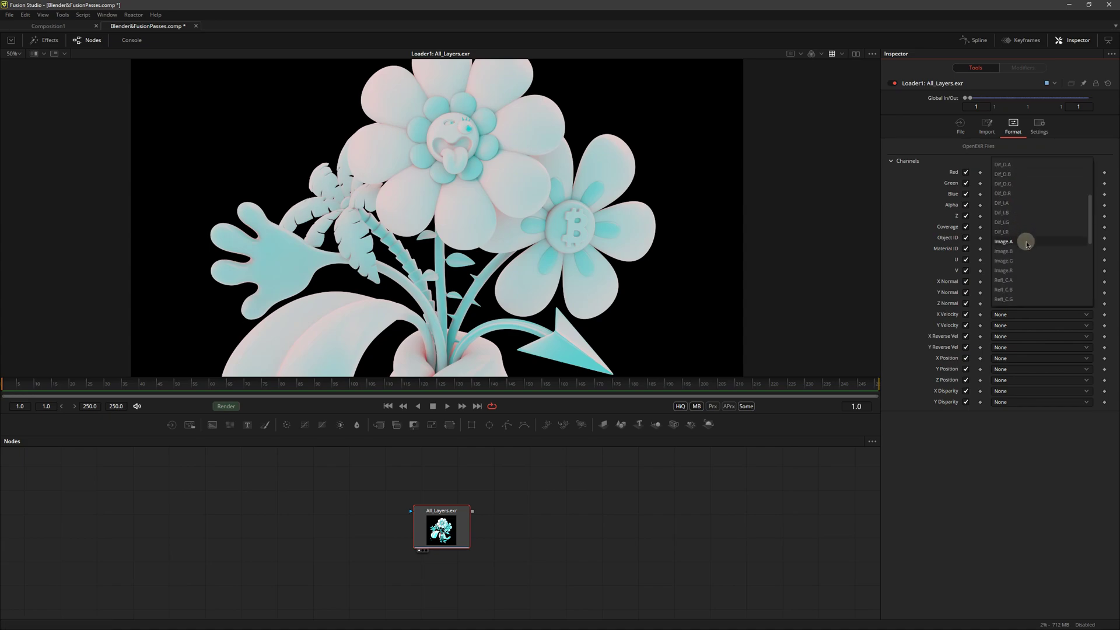
{"action": "left_click", "coordinate": [1026, 251]}
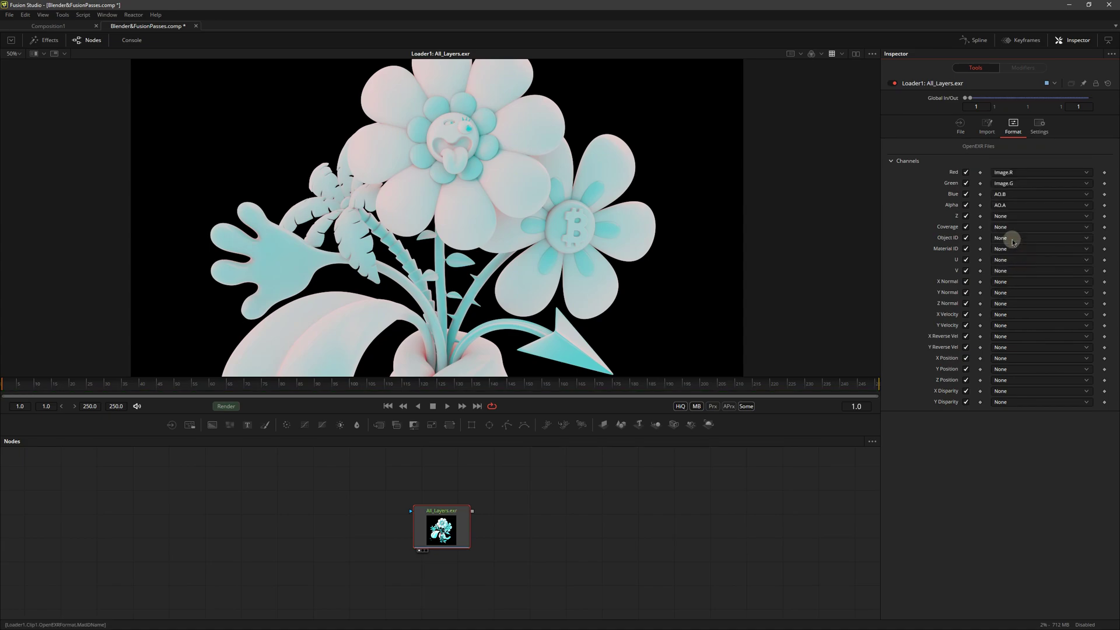
{"action": "left_click", "coordinate": [1009, 194]}
{"action": "scroll", "coordinate": [1021, 251], "scroll_direction": "down", "scroll_amount": 3}
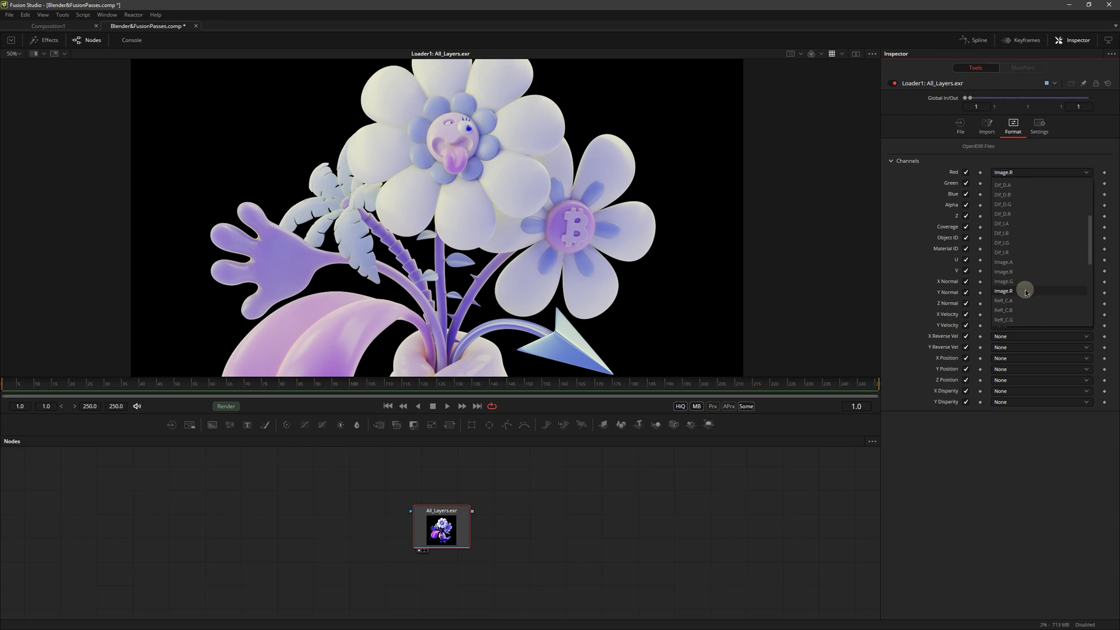
{"action": "left_click", "coordinate": [1021, 281]}
{"action": "left_click", "coordinate": [1009, 195]}
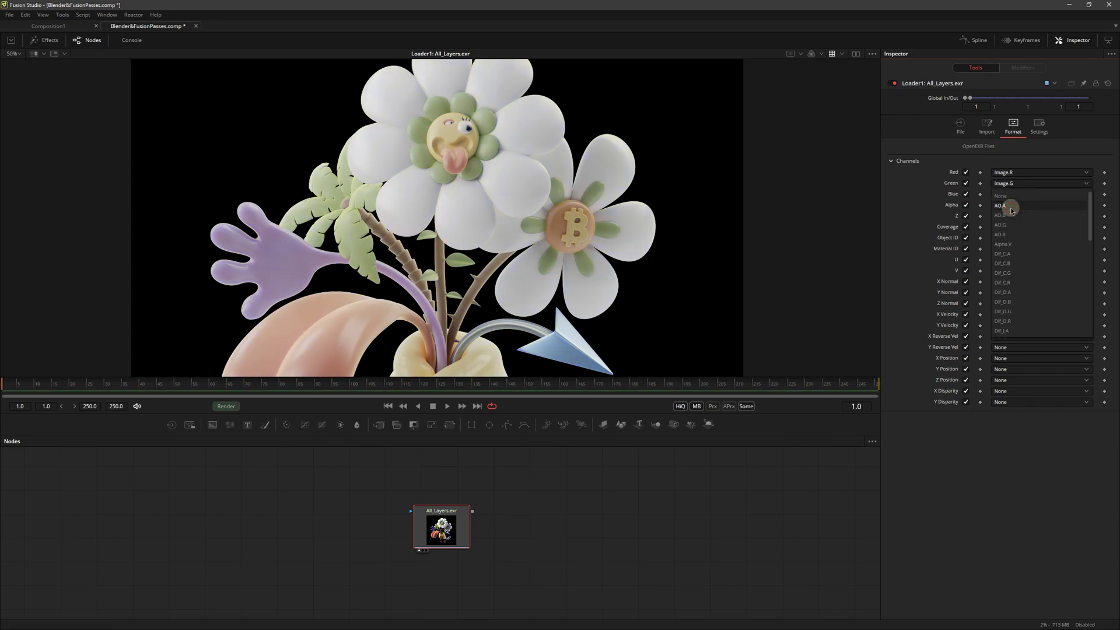
{"action": "left_click", "coordinate": [1010, 244]}
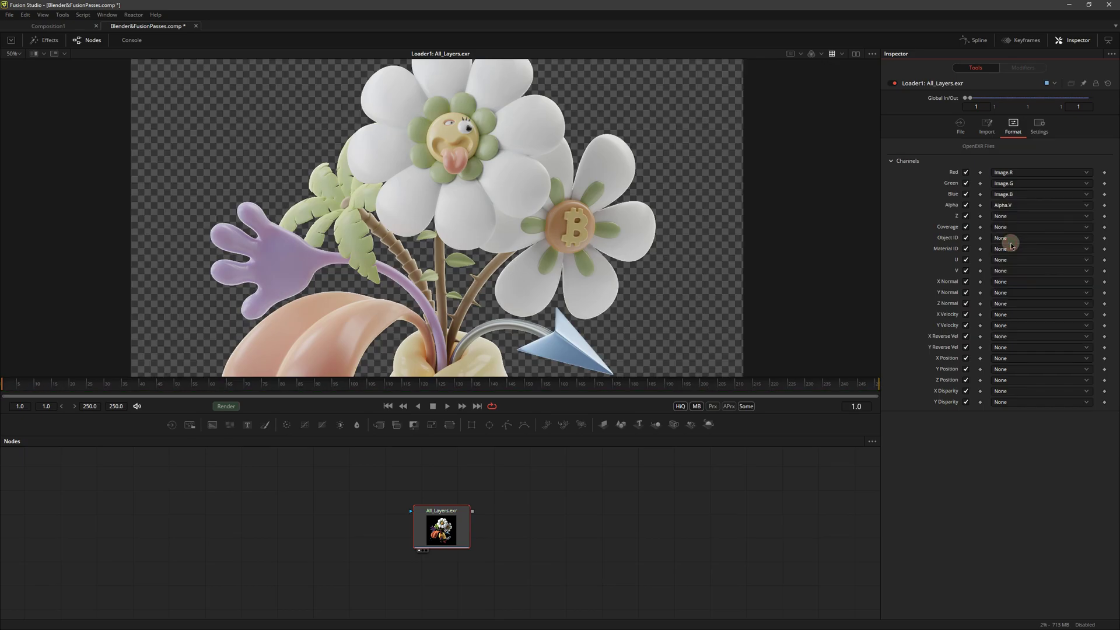
{"action": "middle_click_drag", "start_coordinate": [731, 194], "coordinate": [722, 260]}
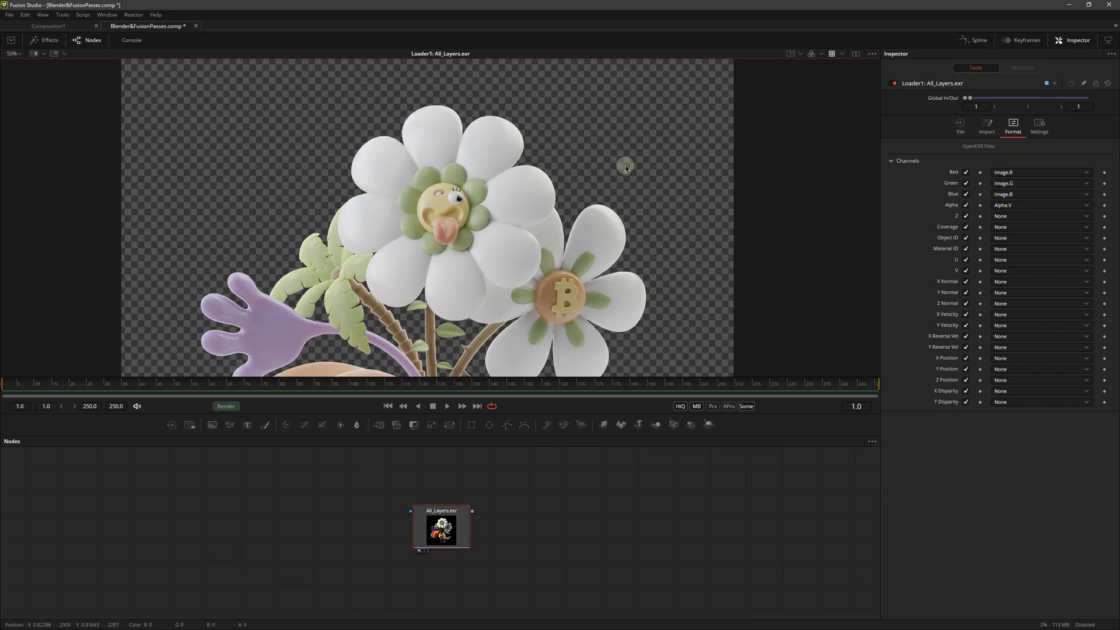
{"action": "left_click", "coordinate": [133, 15]}
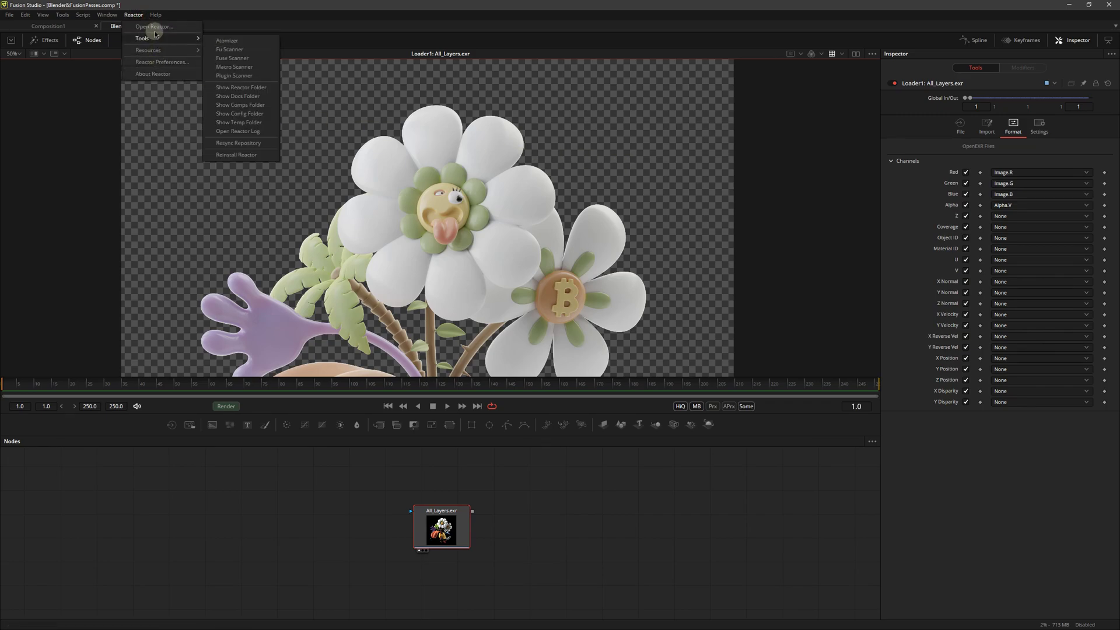
{"action": "left_click", "coordinate": [160, 26]}
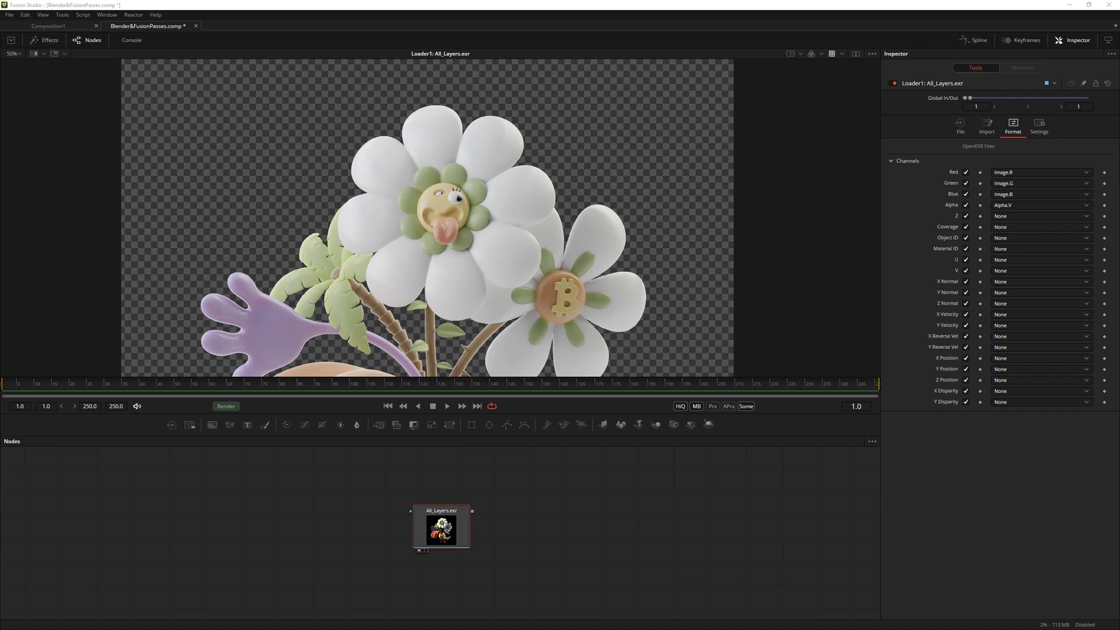
{"action": "left_click", "coordinate": [383, 146]}
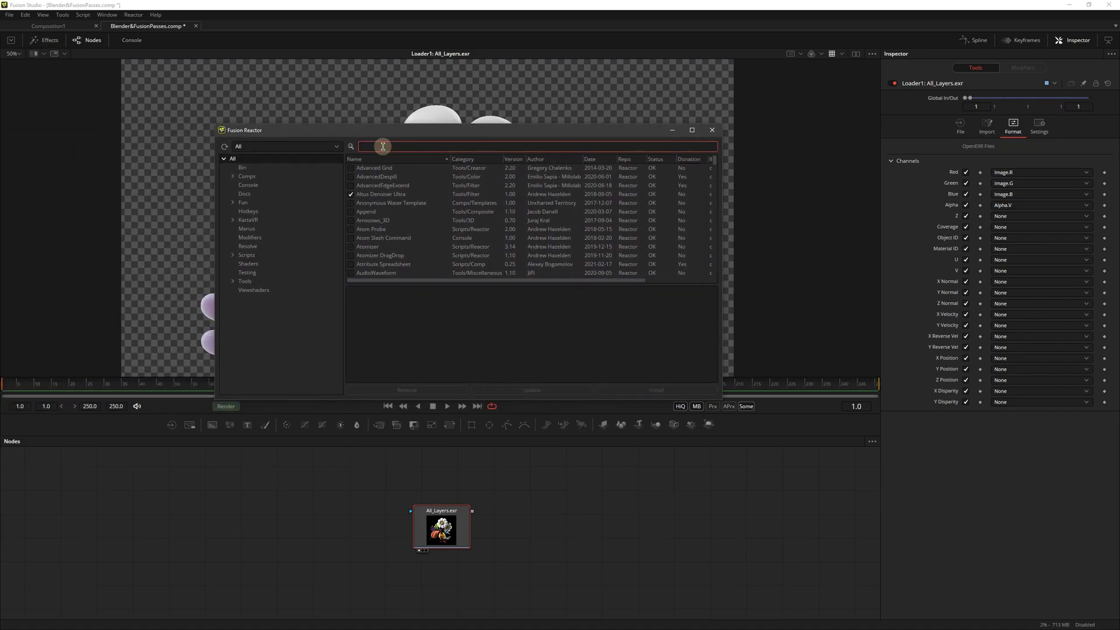
{"action": "type", "text": "ho"}
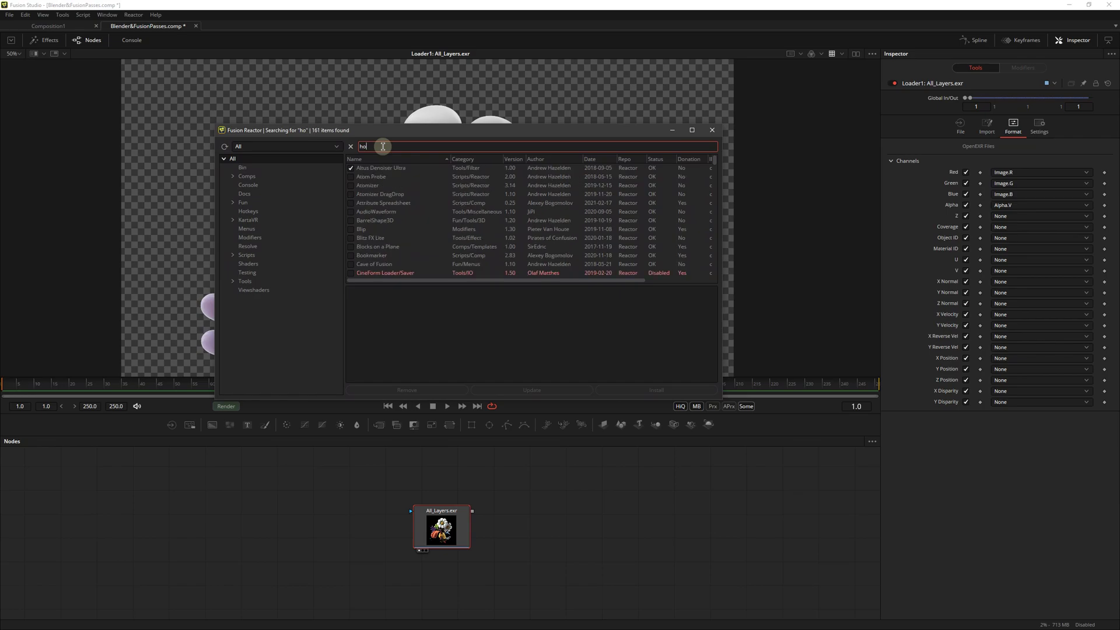
{"action": "type", "text": "s"}
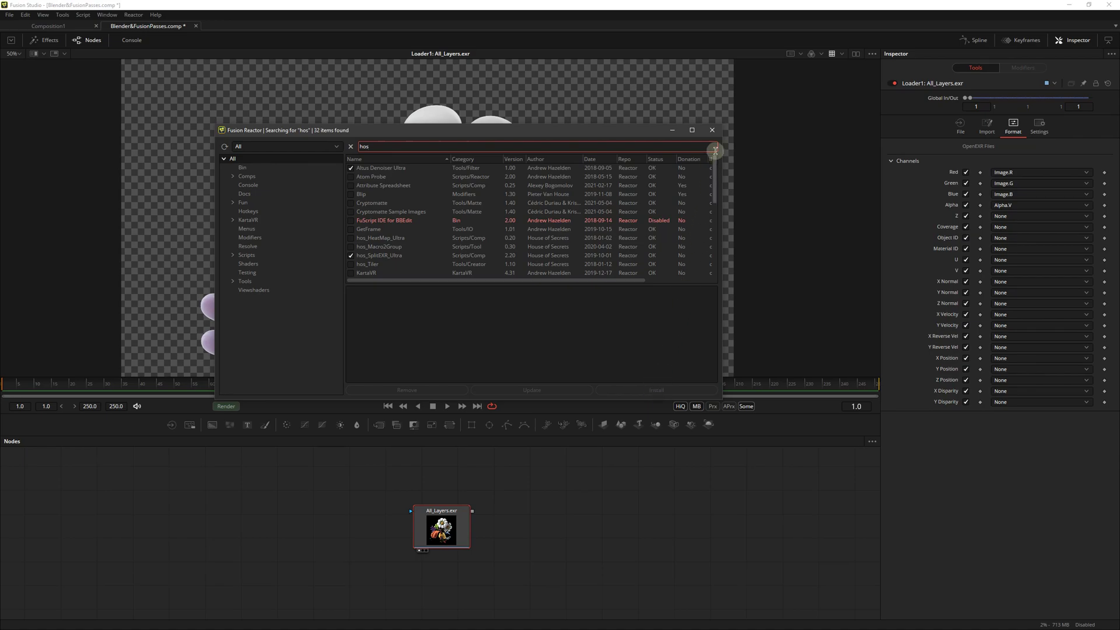
{"action": "left_click", "coordinate": [712, 130]}
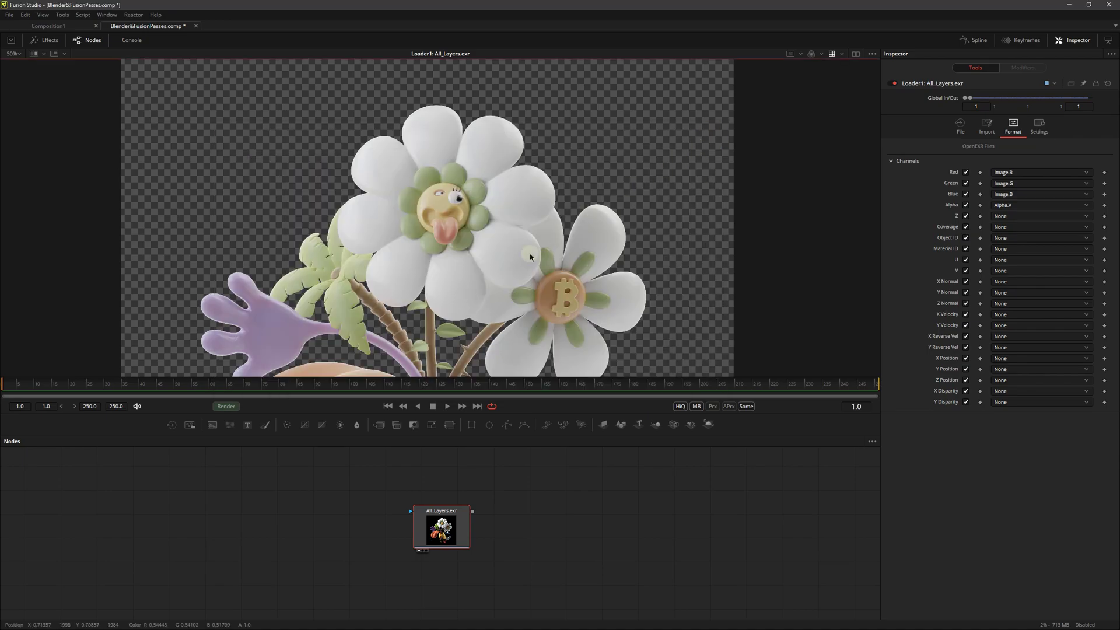
- Zoom out the node graph and move the All_Layers.exr loader to the left
{"action": "scroll", "coordinate": [525, 256], "scroll_direction": "down", "scroll_amount": 2, "text": "ctrl"}
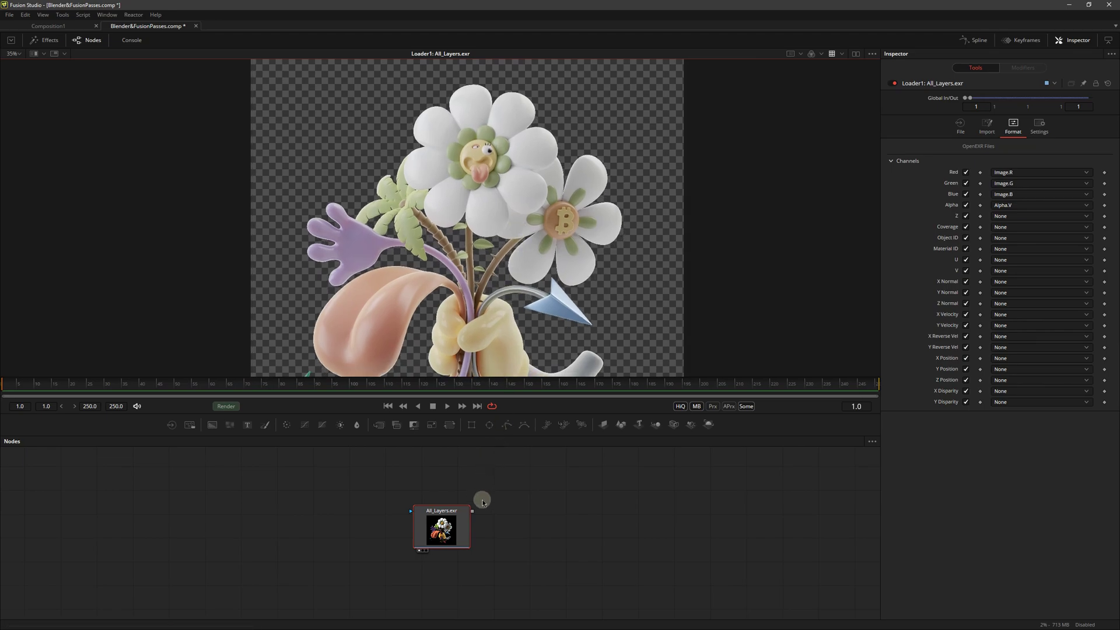
{"action": "scroll", "coordinate": [481, 500], "scroll_direction": "down", "scroll_amount": 1, "text": "ctrl"}
{"action": "left_click_drag", "start_coordinate": [466, 519], "coordinate": [250, 525]}
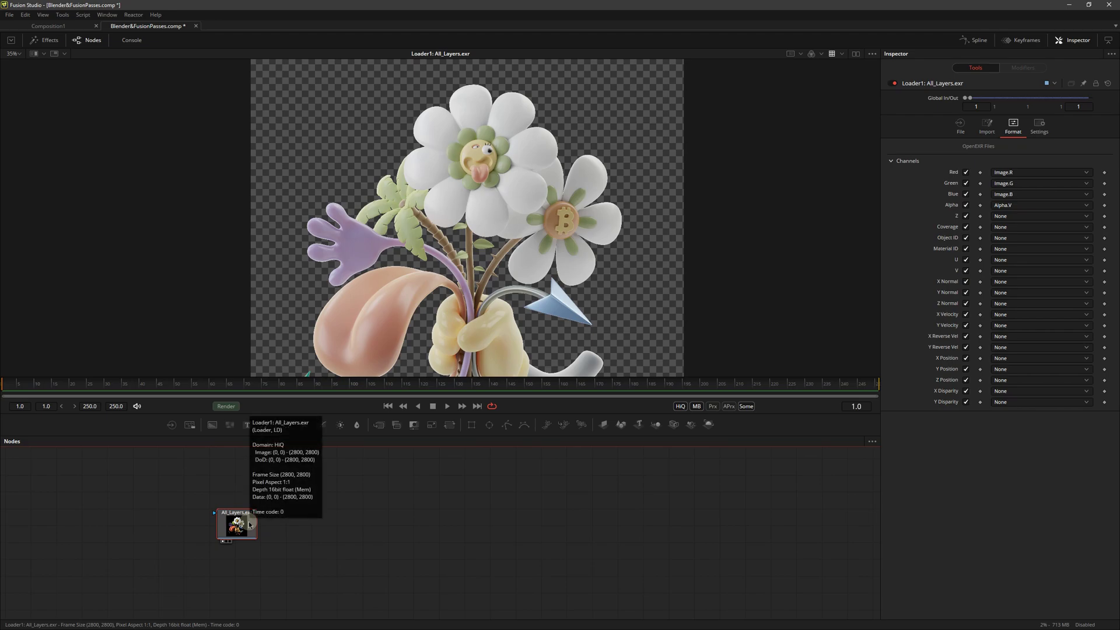
- Run hos_SplitEXR_Ultra with Split All Selected Nodes to create one loader per pass
{"action": "left_click", "coordinate": [83, 15]}
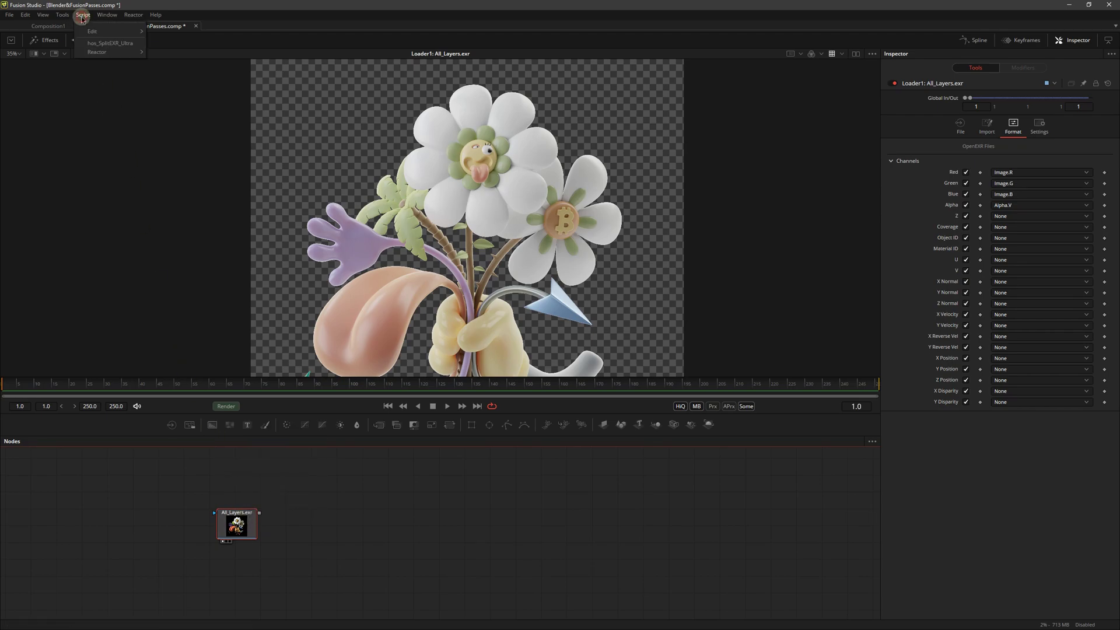
{"action": "left_click", "coordinate": [98, 45]}
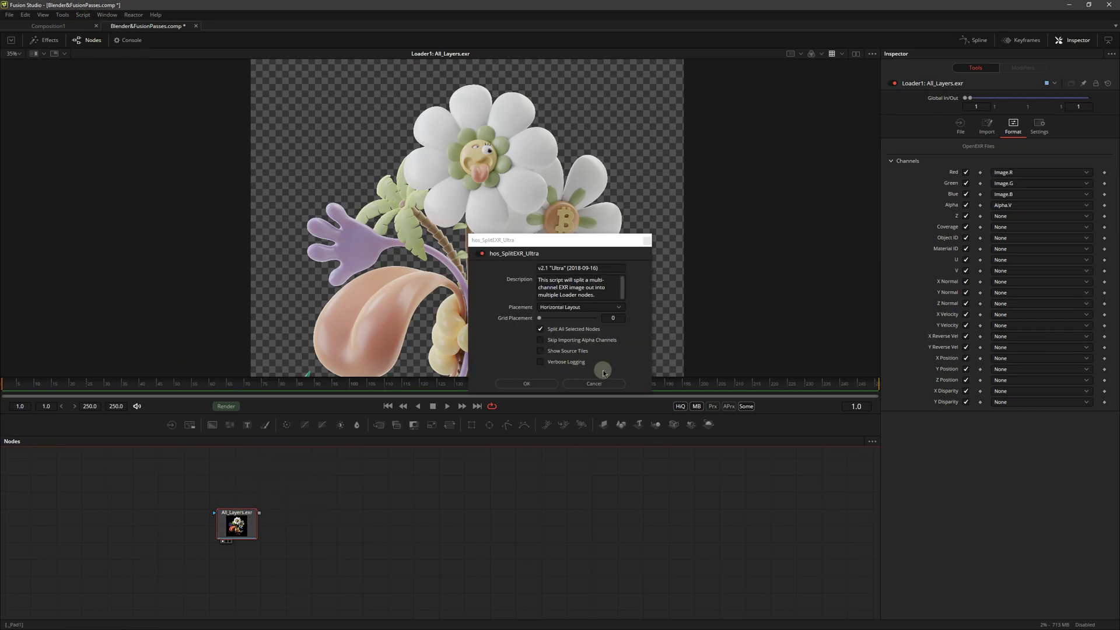
{"action": "left_click", "coordinate": [656, 395]}
{"action": "left_click_drag", "start_coordinate": [658, 396], "coordinate": [784, 416]}
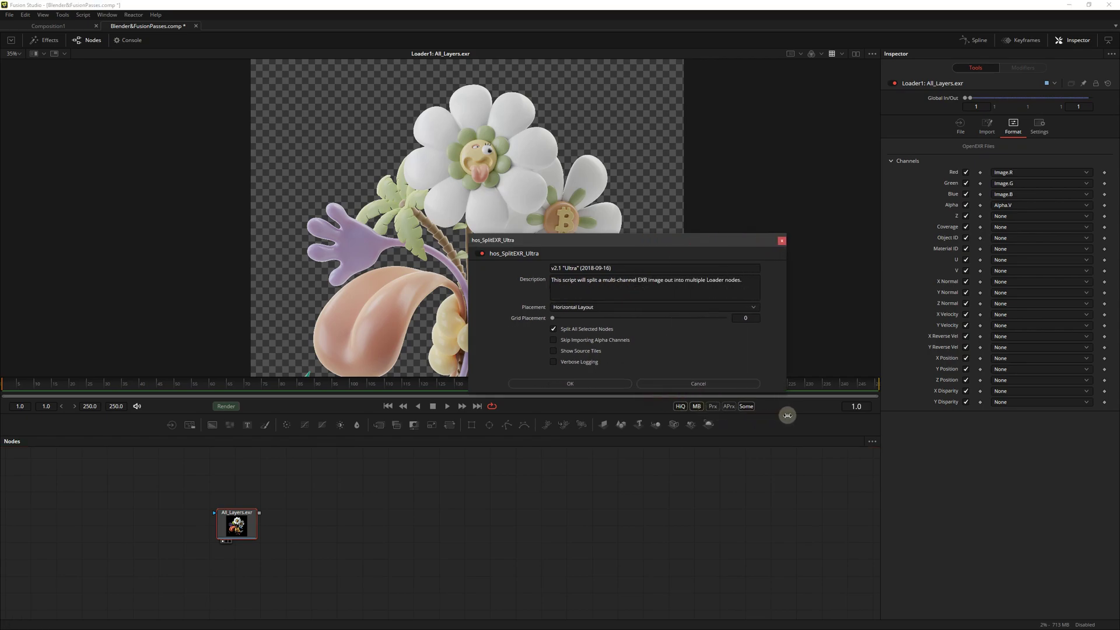
{"action": "left_click_drag", "start_coordinate": [608, 240], "coordinate": [508, 242]}
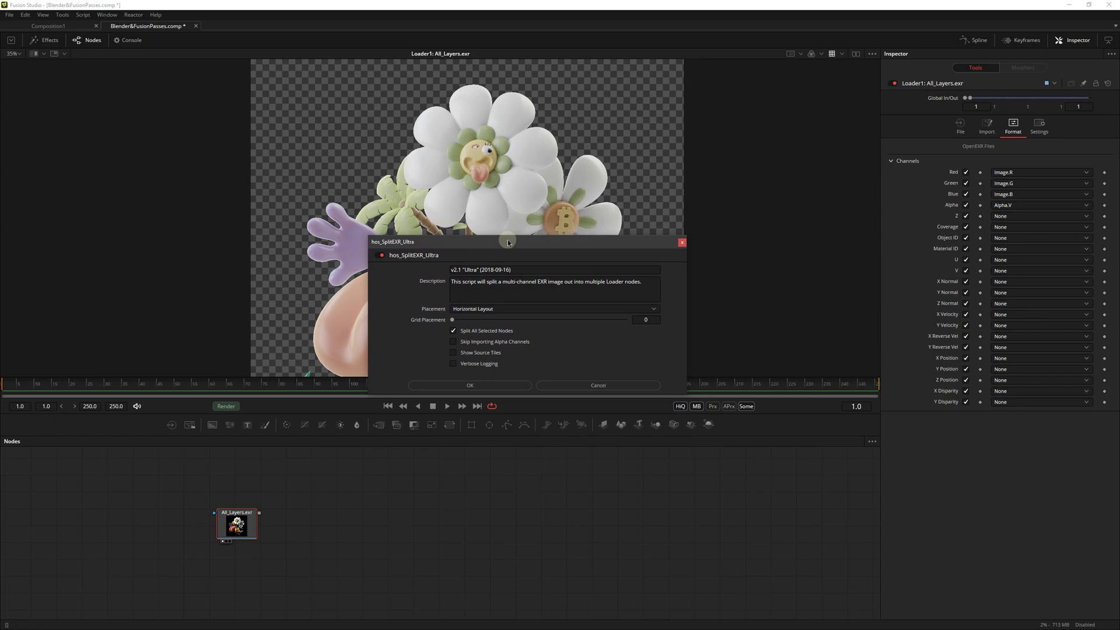
{"action": "left_click", "coordinate": [481, 384]}
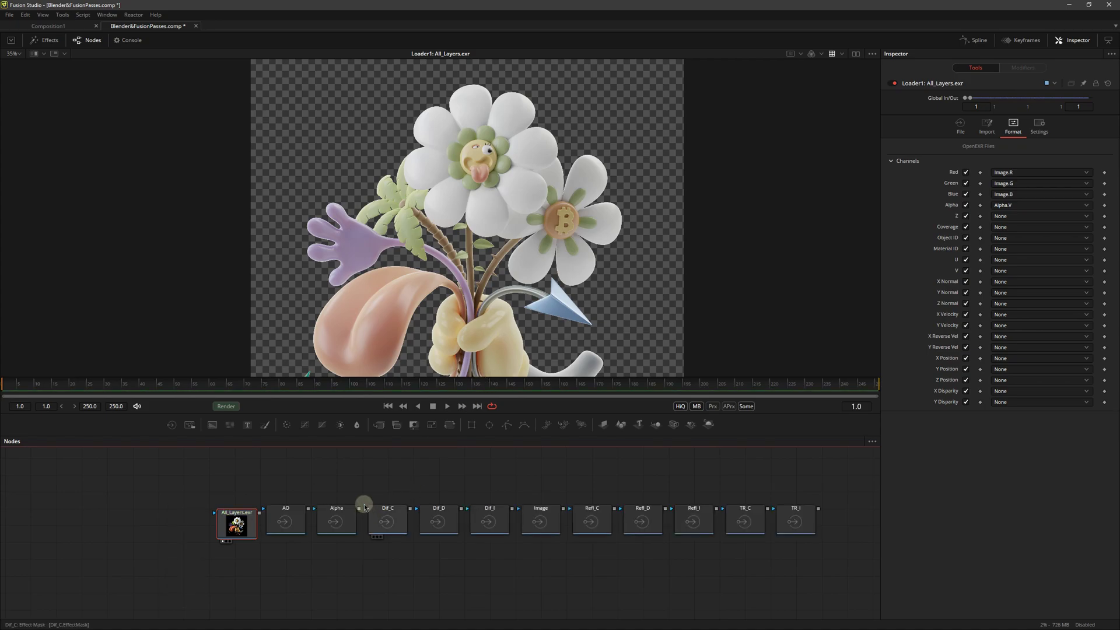
- Move All_Layers.exr far left and preview the Dif_C, Dif_I, Image and Refl_C passes in turn
{"action": "left_click_drag", "start_coordinate": [249, 523], "coordinate": [80, 523]}
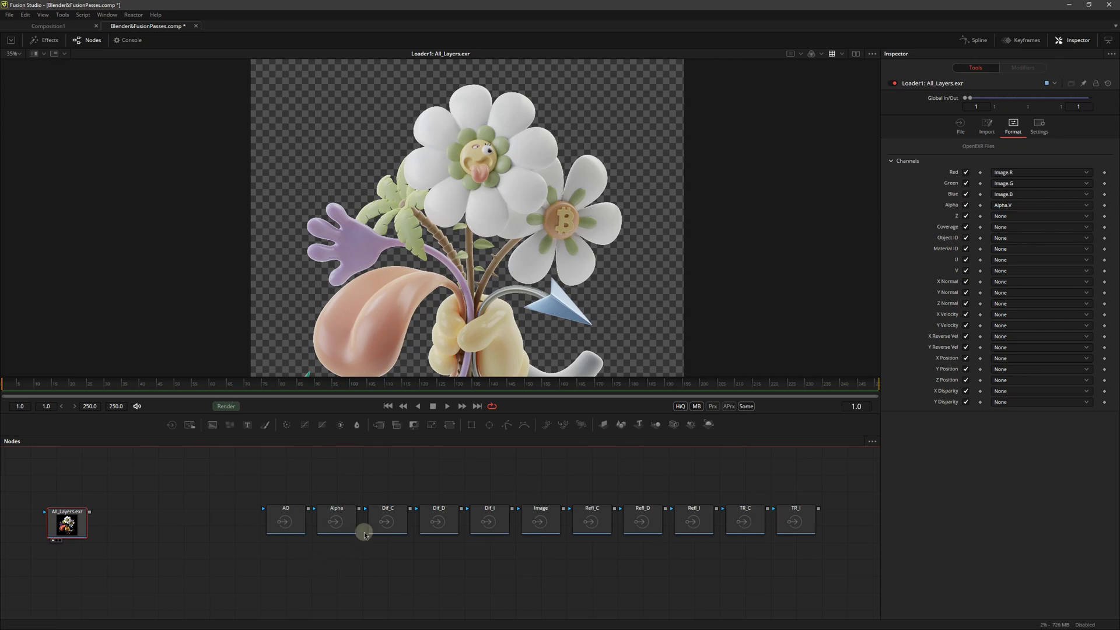
{"action": "left_click_drag", "start_coordinate": [364, 528], "coordinate": [420, 350]}
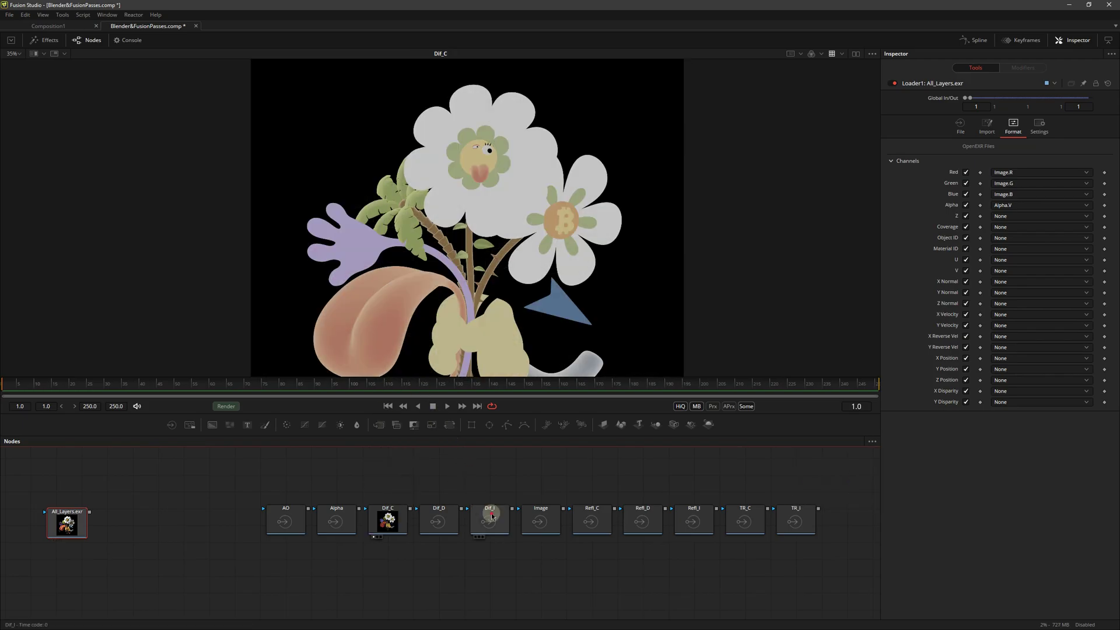
{"action": "left_click_drag", "start_coordinate": [492, 516], "coordinate": [462, 371]}
{"action": "left_click", "coordinate": [546, 526]}
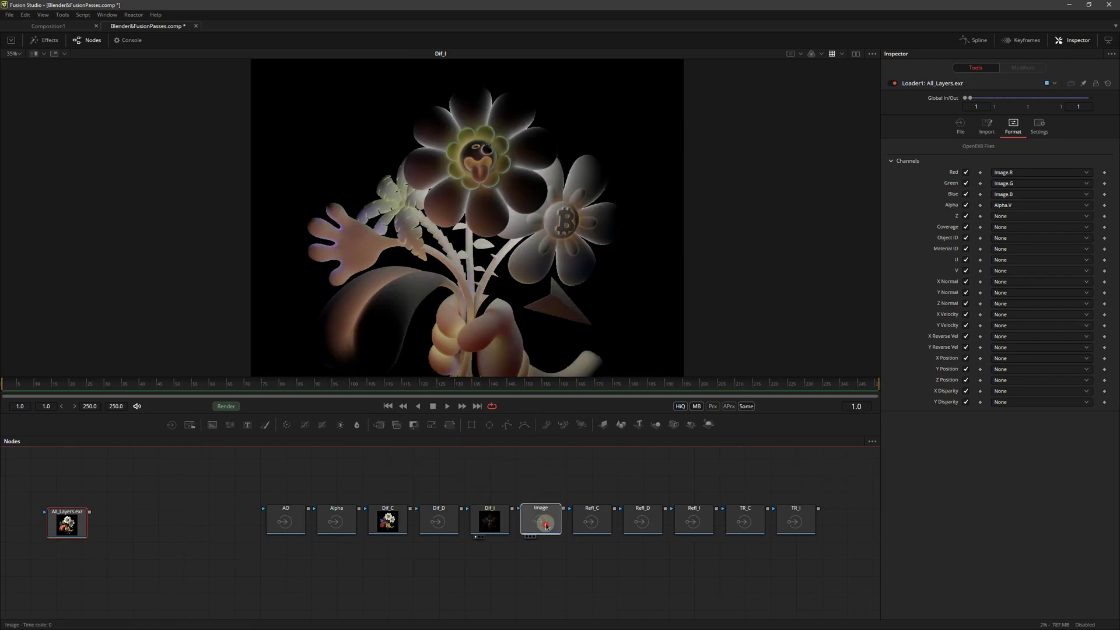
{"action": "left_click_drag", "start_coordinate": [546, 526], "coordinate": [530, 321]}
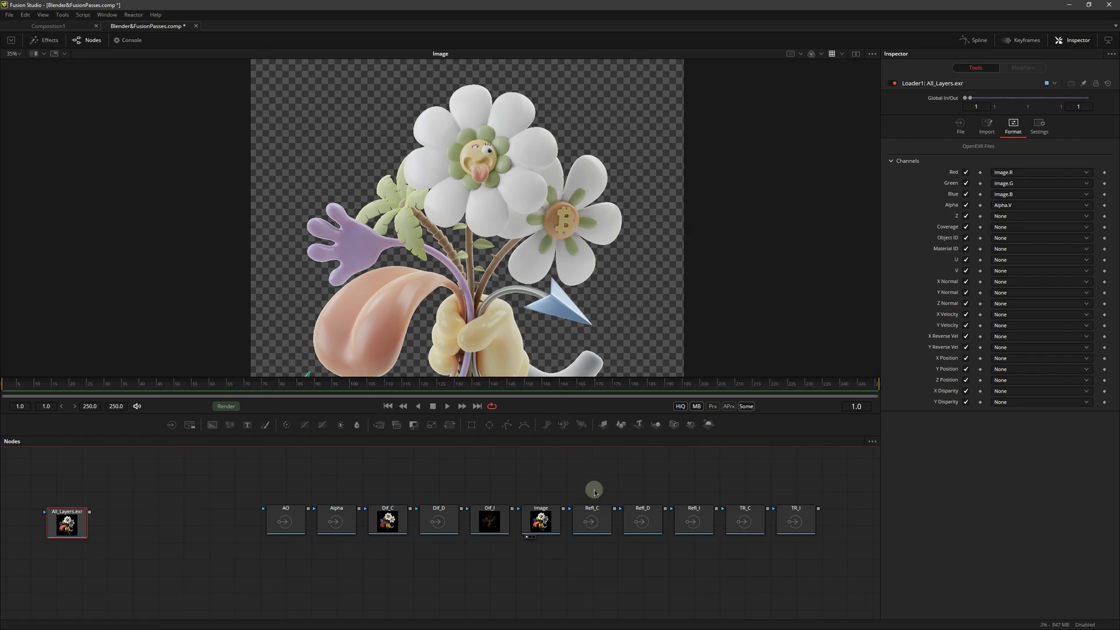
{"action": "left_click_drag", "start_coordinate": [592, 520], "coordinate": [537, 324]}
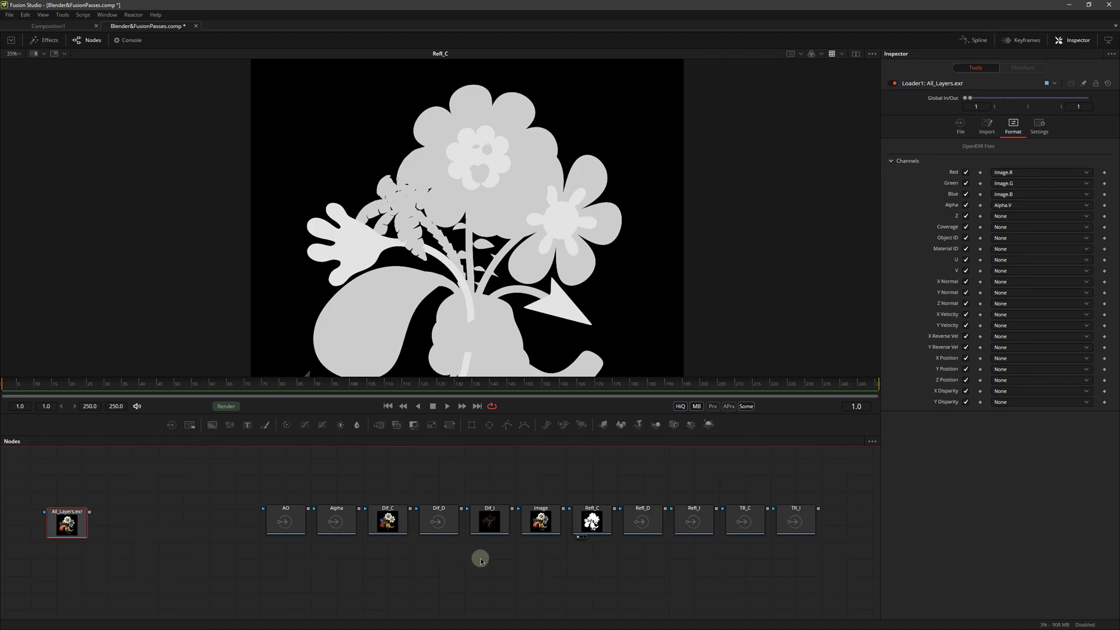
- Arrange all nodes to the grid and move the diffuse pass nodes up into a top row
{"action": "right_click", "coordinate": [443, 473]}
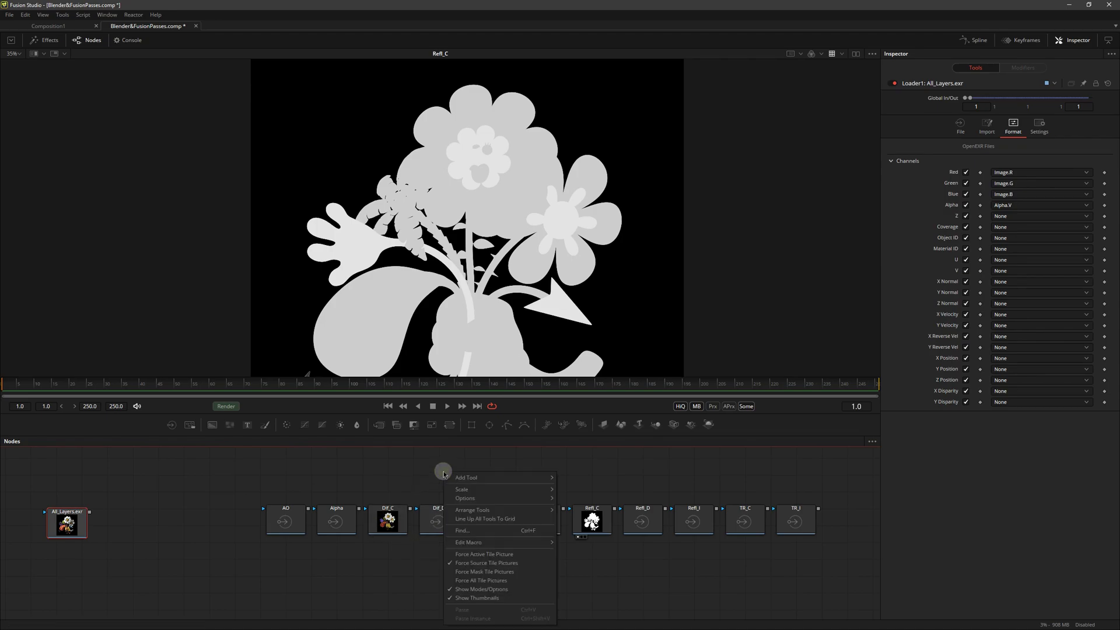
{"action": "mouse_move", "coordinate": [477, 509]}
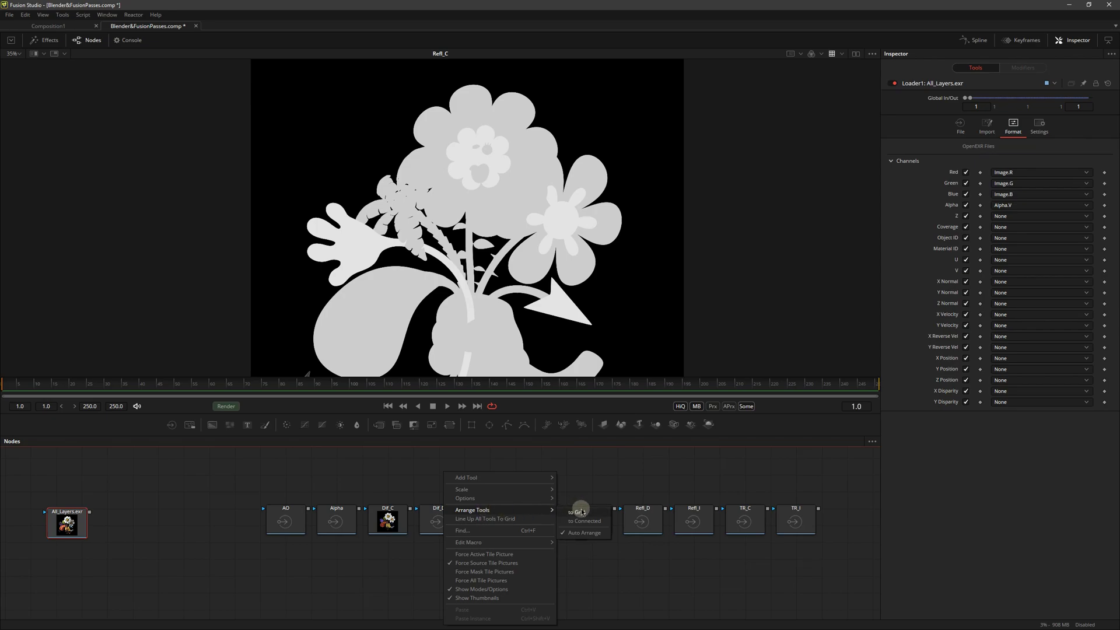
{"action": "left_click", "coordinate": [581, 512]}
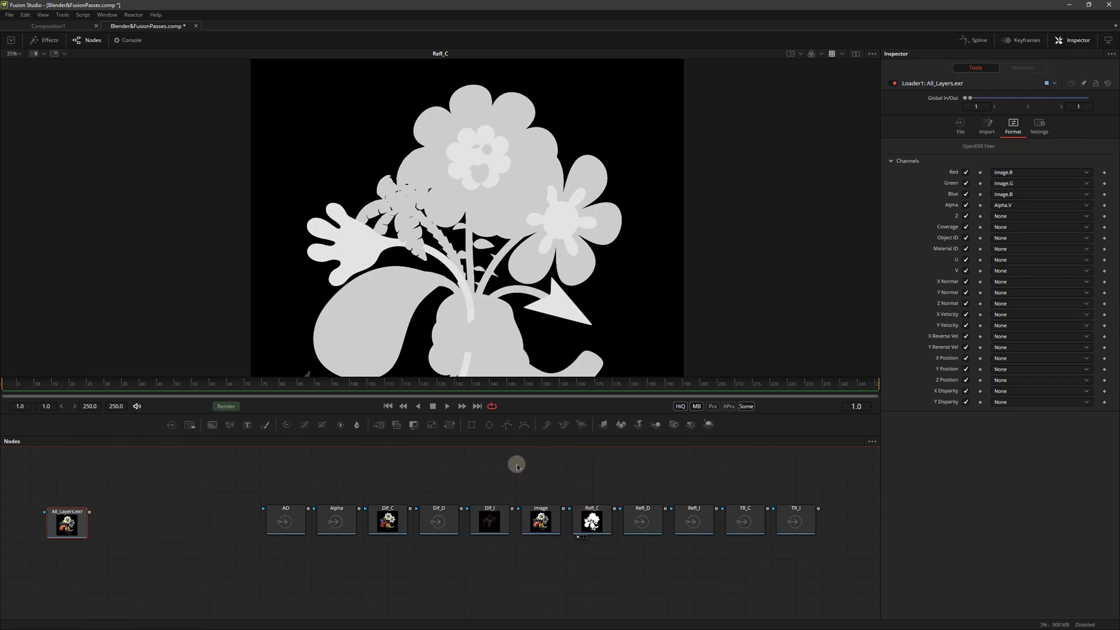
{"action": "left_click_drag", "start_coordinate": [439, 521], "coordinate": [183, 471]}
{"action": "left_click_drag", "start_coordinate": [489, 521], "coordinate": [260, 469]}
{"action": "left_click_drag", "start_coordinate": [387, 588], "coordinate": [336, 470]}
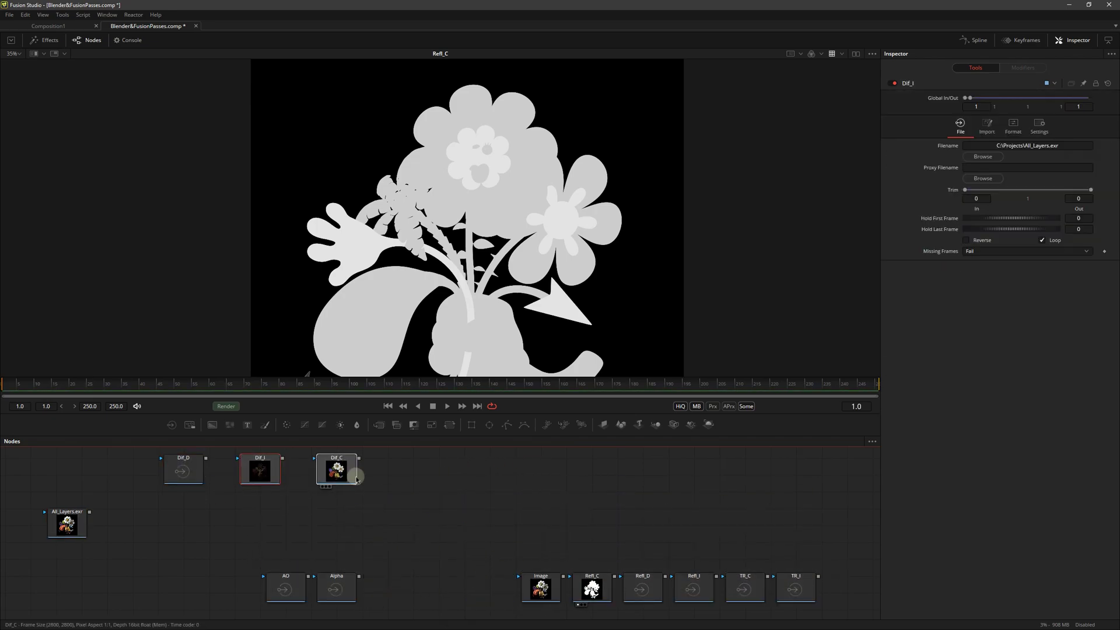
- Add the reflection passes, AO and Alpha to the top row beside the diffuse nodes
{"action": "left_click_drag", "start_coordinate": [643, 589], "coordinate": [464, 469]}
{"action": "left_click_drag", "start_coordinate": [694, 589], "coordinate": [540, 469]}
{"action": "left_click_drag", "start_coordinate": [592, 589], "coordinate": [616, 469]}
{"action": "middle_click_drag", "start_coordinate": [612, 540], "coordinate": [564, 540]}
{"action": "left_click_drag", "start_coordinate": [237, 587], "coordinate": [641, 472]}
{"action": "mouse_move", "coordinate": [288, 588]}
{"action": "left_mouse_down"}
{"action": "mouse_move", "coordinate": [572, 544]}
{"action": "mouse_move", "coordinate": [743, 472]}
{"action": "left_mouse_up"}
- Move TR_I and TR_C into the top row and place Image under the source loader
{"action": "key", "text": "ctrl+a"}
{"action": "scroll", "coordinate": [592, 506], "scroll_direction": "down", "scroll_amount": 3, "text": "ctrl"}
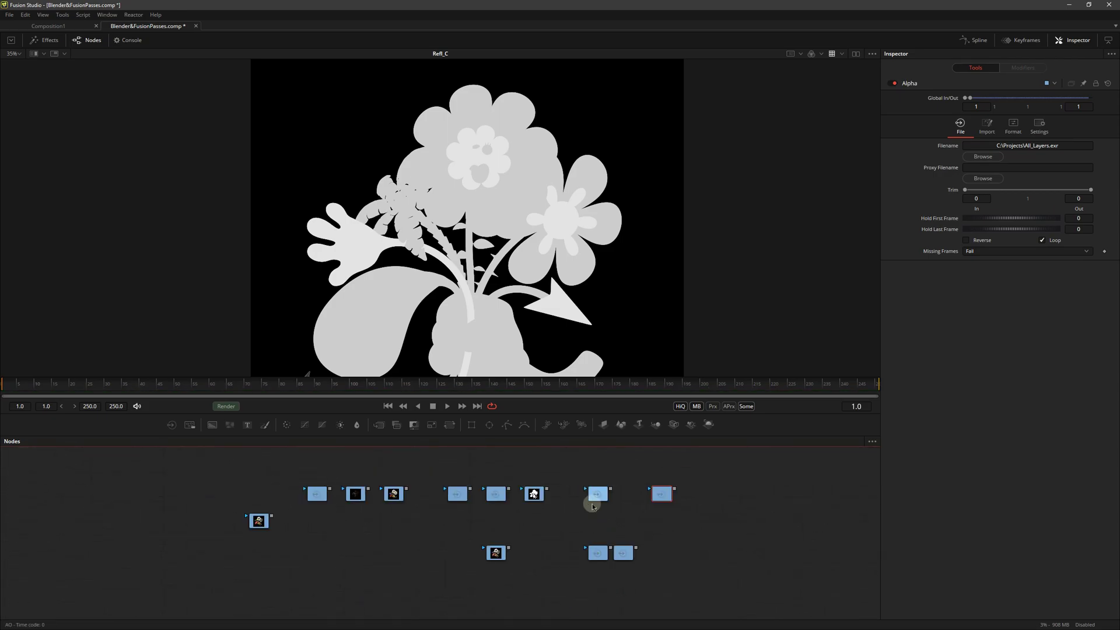
{"action": "scroll", "coordinate": [607, 518], "scroll_direction": "up", "scroll_amount": 2, "text": "ctrl"}
{"action": "mouse_move", "coordinate": [597, 570]}
{"action": "left_mouse_down"}
{"action": "mouse_move", "coordinate": [593, 487]}
{"action": "mouse_move", "coordinate": [647, 486]}
{"action": "left_mouse_up"}
{"action": "left_click_drag", "start_coordinate": [446, 571], "coordinate": [123, 560]}
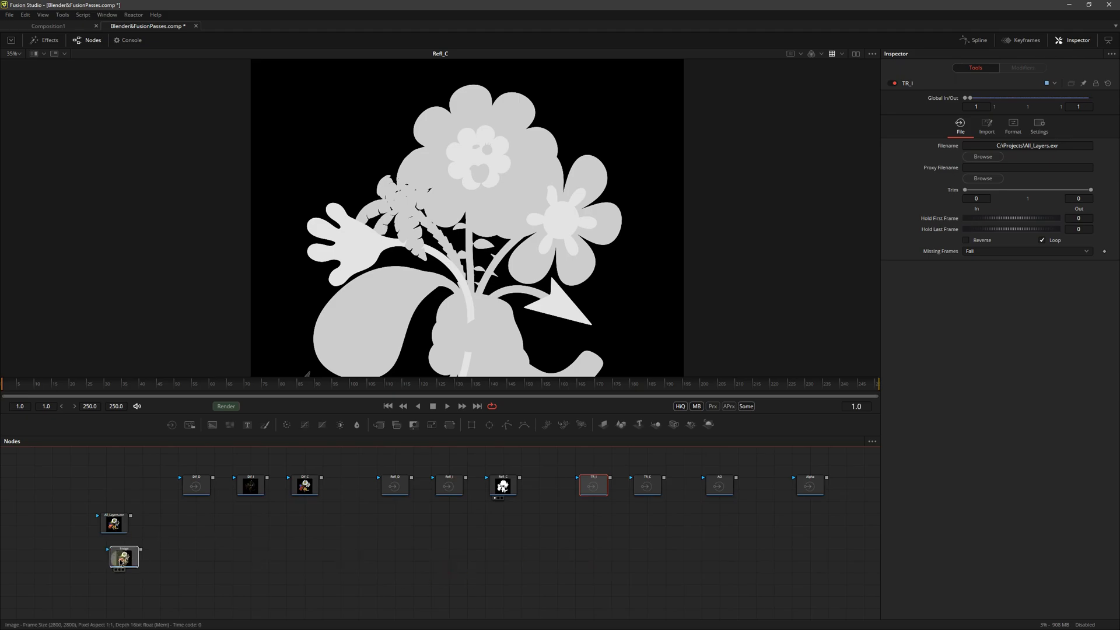
{"action": "left_click", "coordinate": [114, 523]}
{"action": "middle_click_drag", "start_coordinate": [414, 572], "coordinate": [424, 549]}
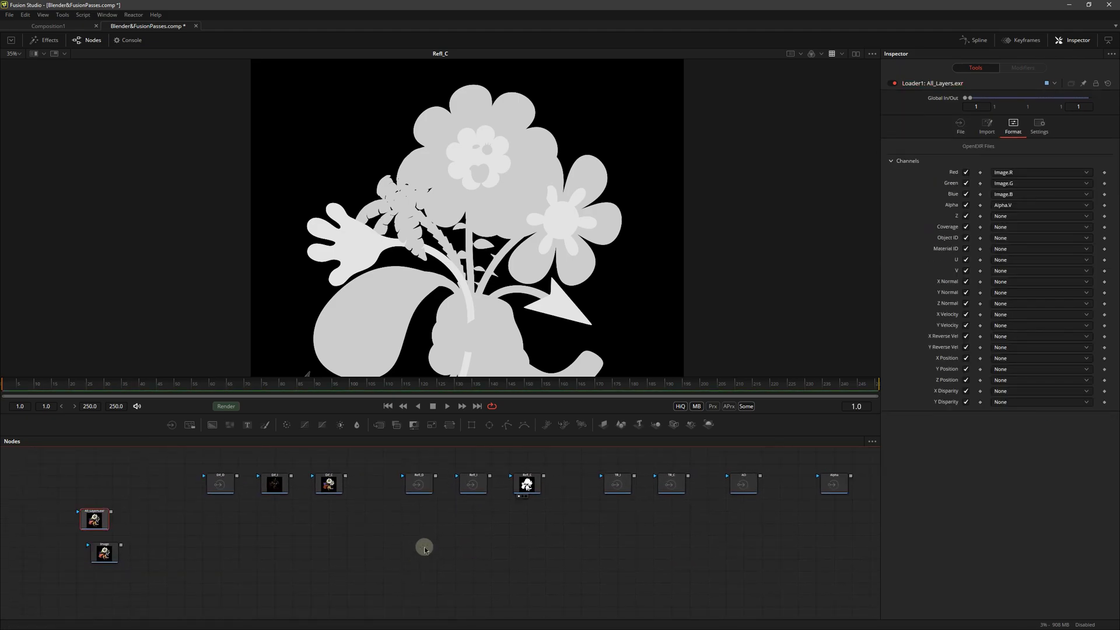
- Resize the viewer and node areas, then preview the Dif_I pass
{"action": "scroll", "coordinate": [365, 560], "scroll_direction": "up", "scroll_amount": 1, "text": "ctrl"}
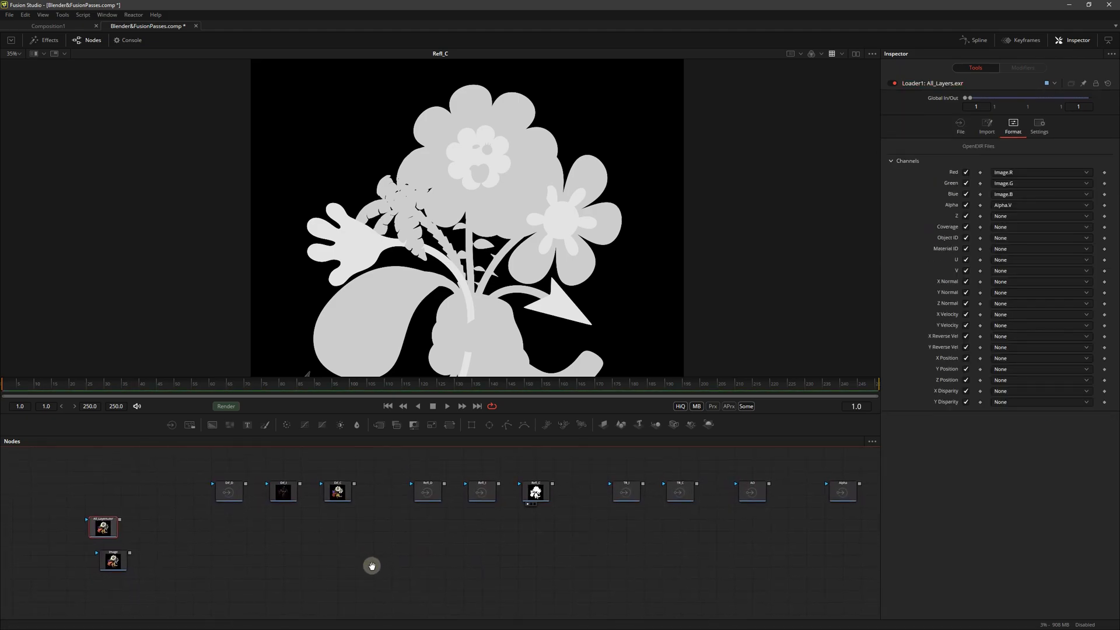
{"action": "scroll", "coordinate": [415, 560], "scroll_direction": "up", "scroll_amount": 1, "text": "ctrl"}
{"action": "scroll", "coordinate": [405, 544], "scroll_direction": "up", "scroll_amount": 1, "text": "ctrl"}
{"action": "left_click_drag", "start_coordinate": [500, 376], "coordinate": [498, 324]}
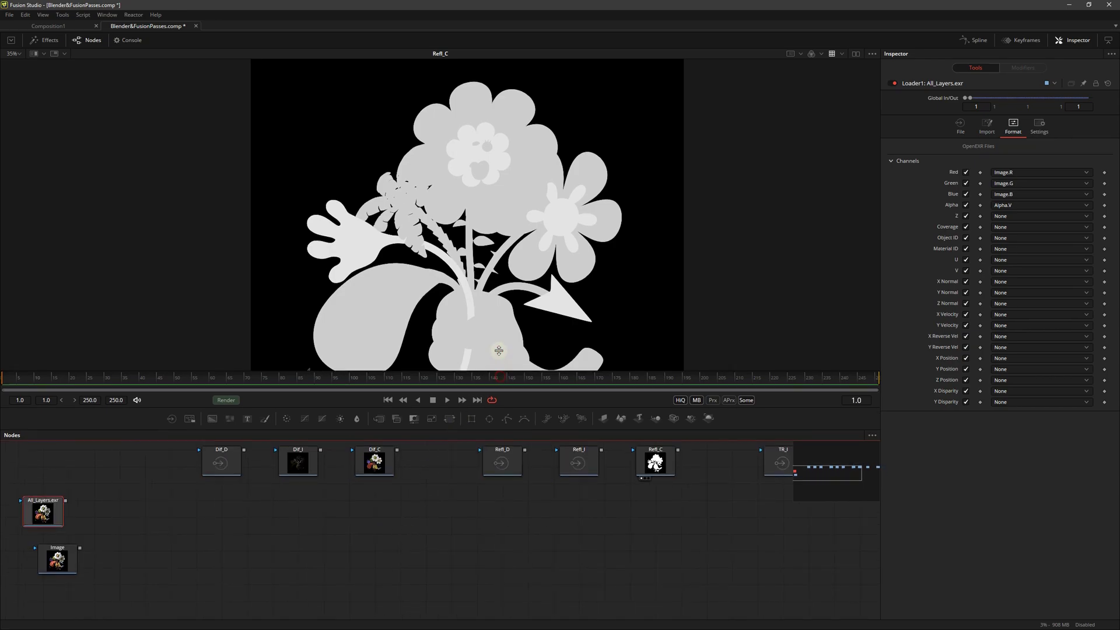
{"action": "middle_click_drag", "start_coordinate": [421, 494], "coordinate": [421, 526]}
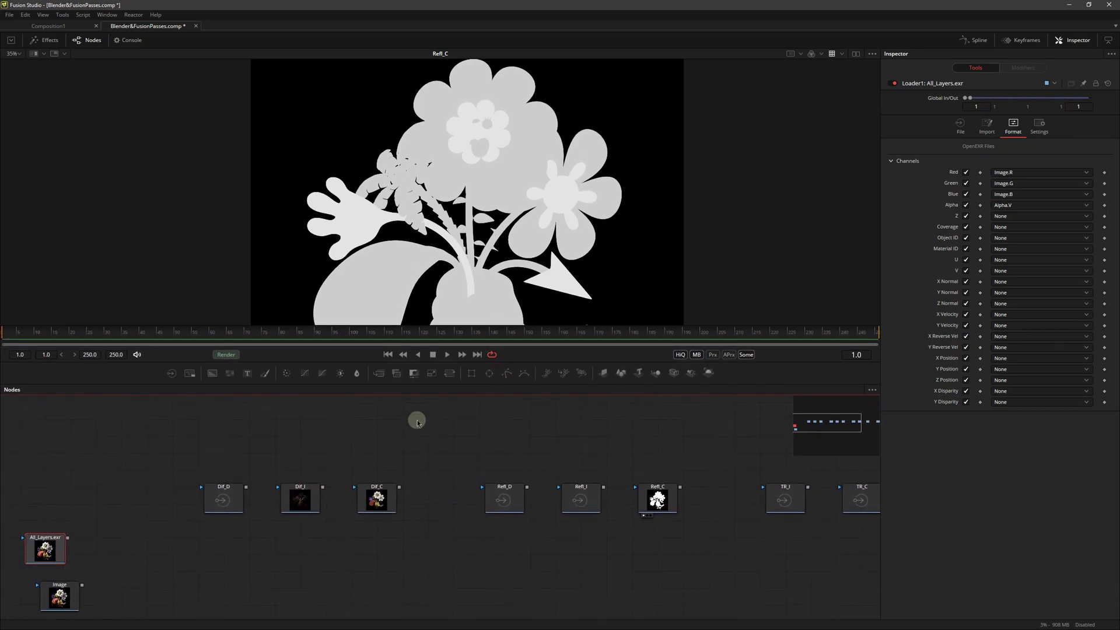
{"action": "mouse_move", "coordinate": [432, 266]}
{"action": "middle_mouse_down"}
{"action": "mouse_move", "coordinate": [432, 207]}
{"action": "mouse_move", "coordinate": [433, 219]}
{"action": "middle_mouse_up"}
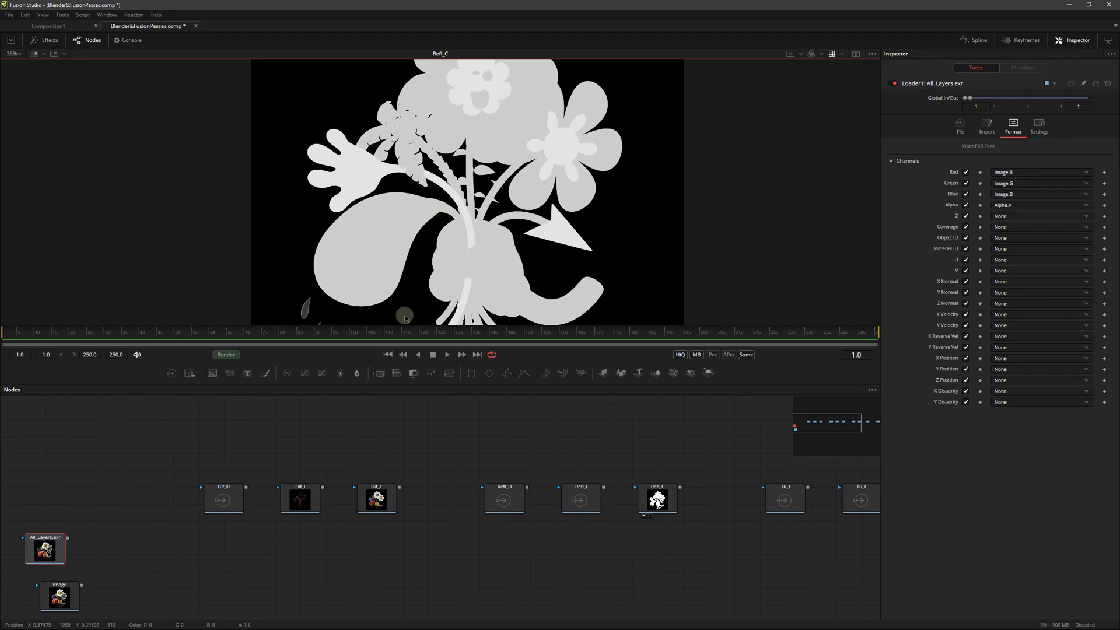
{"action": "left_click_drag", "start_coordinate": [315, 499], "coordinate": [378, 257]}
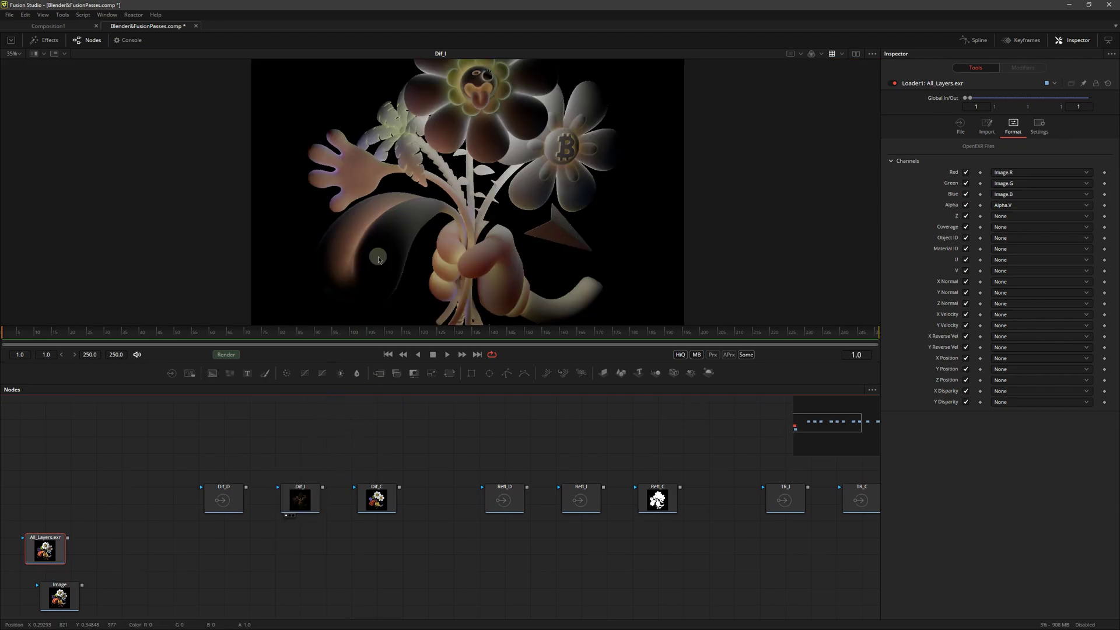
{"action": "middle_click_drag", "start_coordinate": [330, 525], "coordinate": [336, 515]}
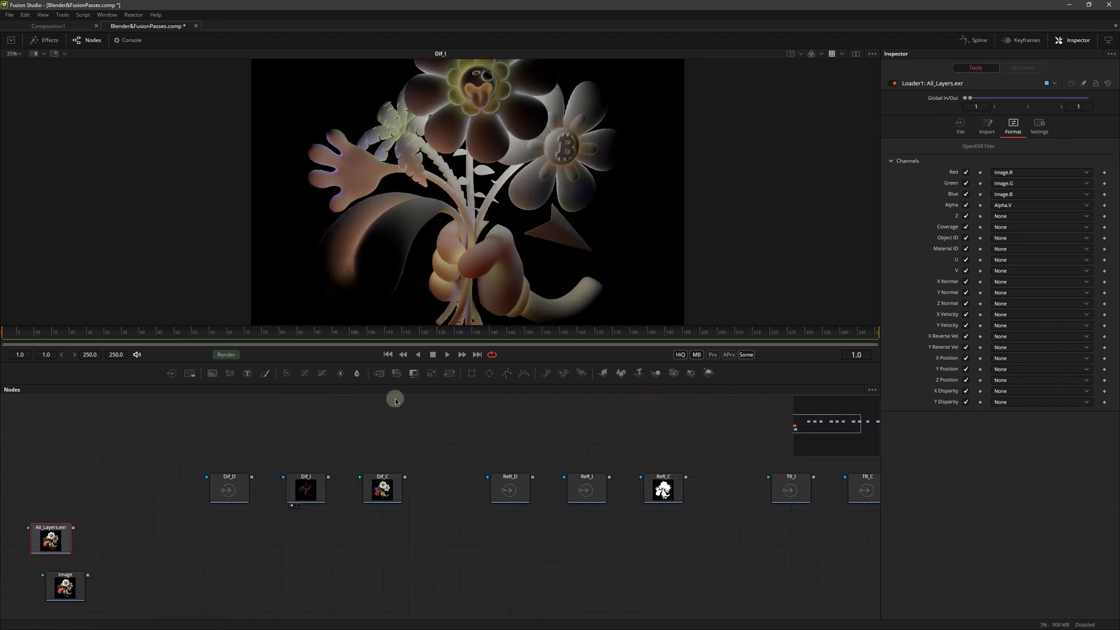
- Add a Merge node with Dif_D as background and Dif_I as foreground
{"action": "left_click_drag", "start_coordinate": [379, 394], "coordinate": [307, 577]}
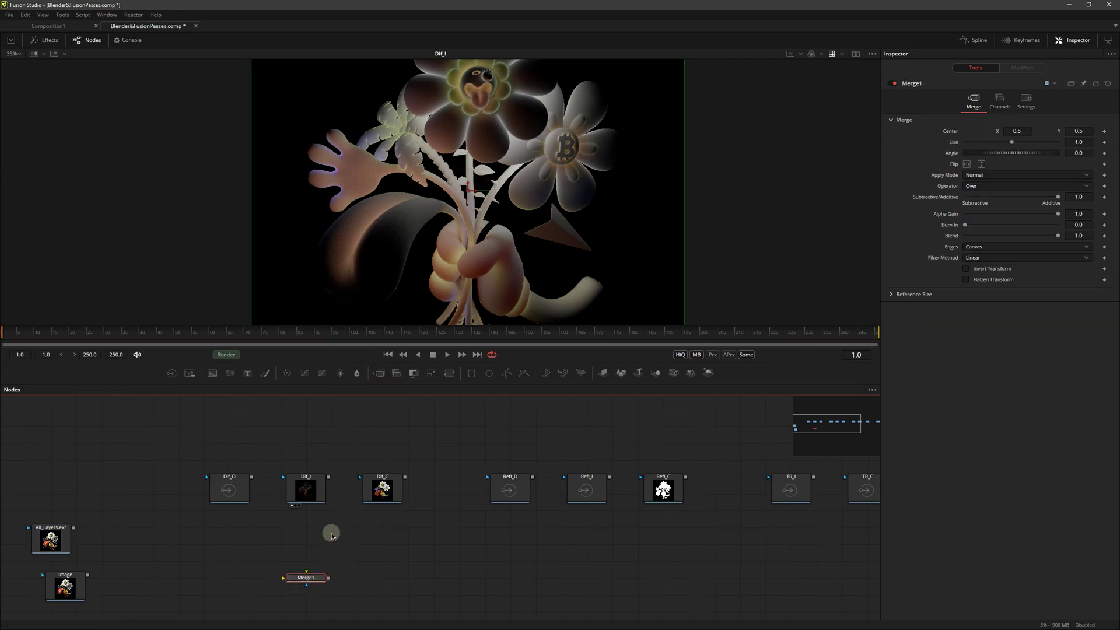
{"action": "left_click_drag", "start_coordinate": [252, 476], "coordinate": [283, 577]}
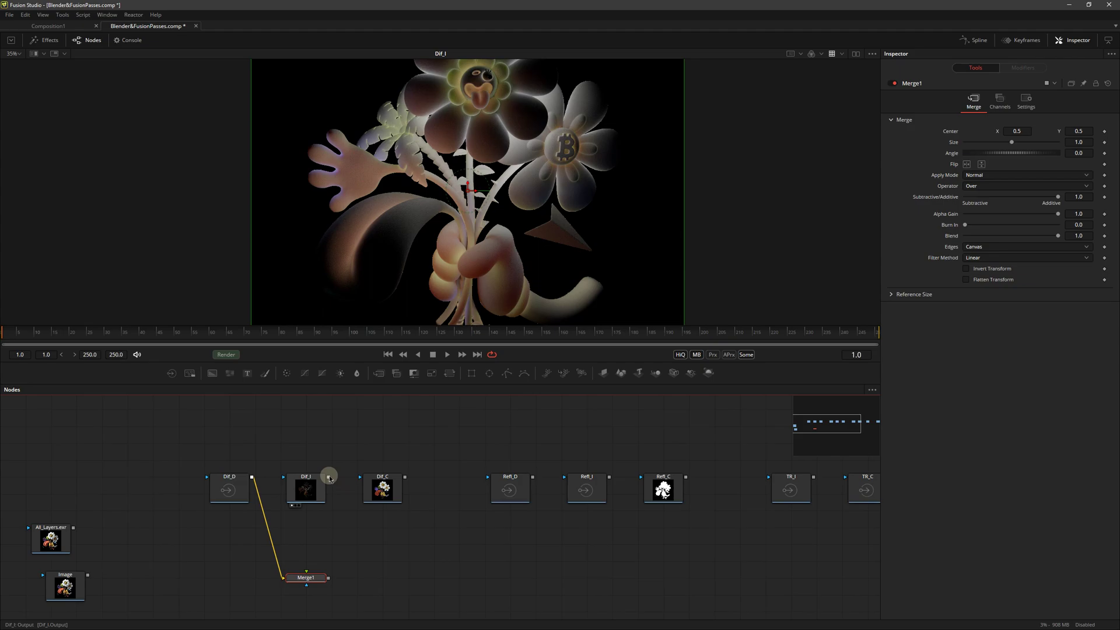
{"action": "left_click_drag", "start_coordinate": [329, 477], "coordinate": [306, 573]}
{"action": "left_click", "coordinate": [267, 526], "text": "alt"}
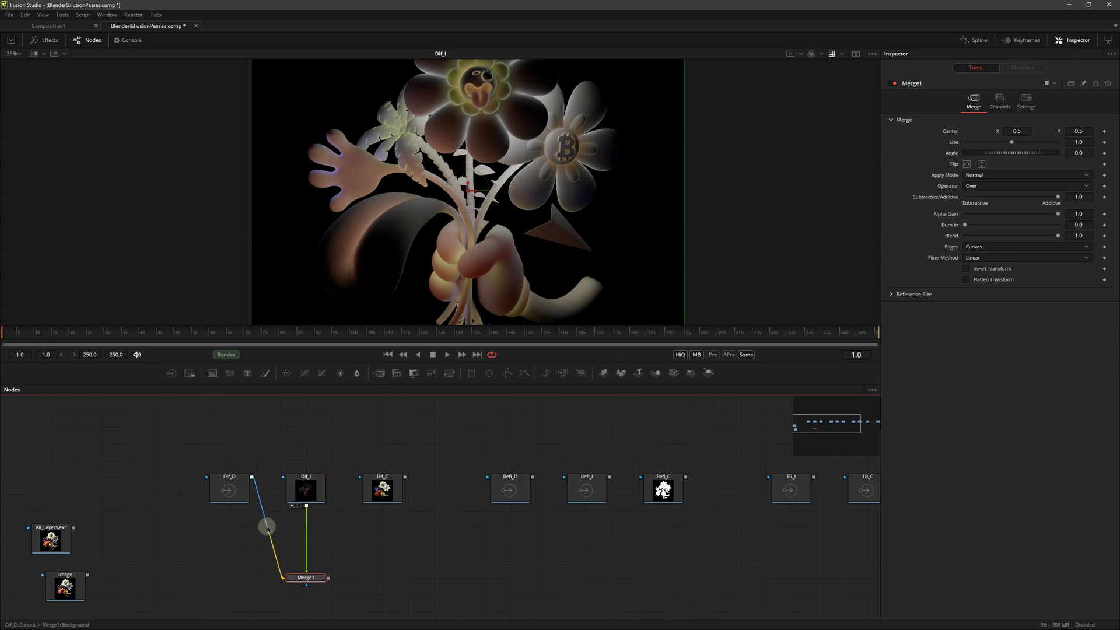
{"action": "mouse_move", "coordinate": [267, 527]}
{"action": "left_mouse_down"}
{"action": "mouse_move", "coordinate": [256, 561]}
{"action": "mouse_move", "coordinate": [230, 577]}
{"action": "left_mouse_up"}
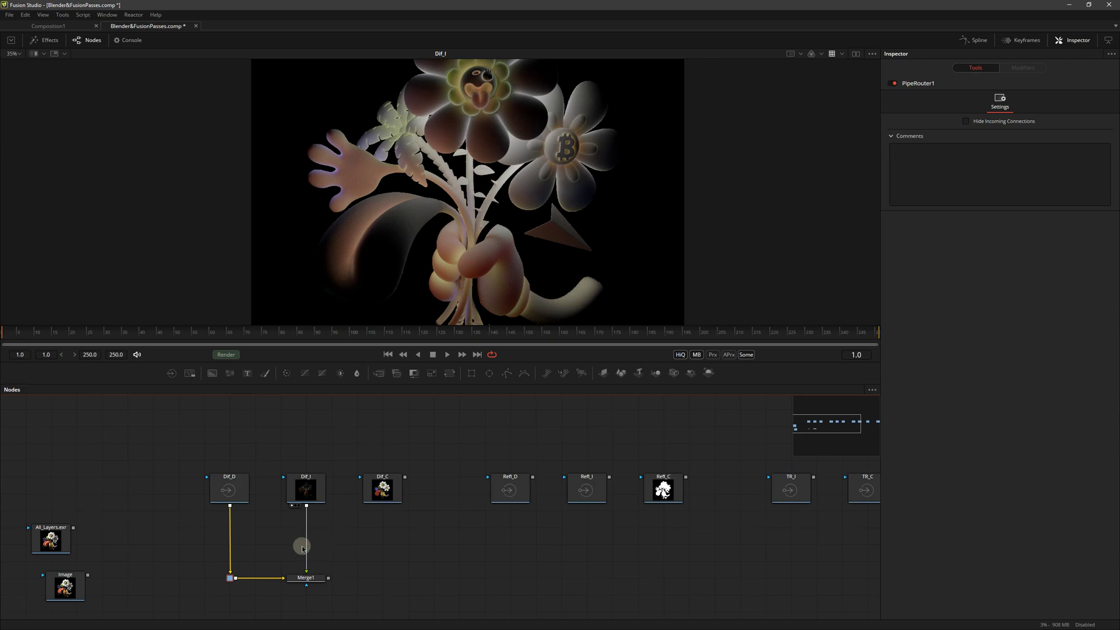
- Set Merge1's Alpha Gain to 0 for additive blending and view the merged diffuse lighting
{"action": "scroll", "coordinate": [381, 571], "scroll_direction": "down", "scroll_amount": 1}
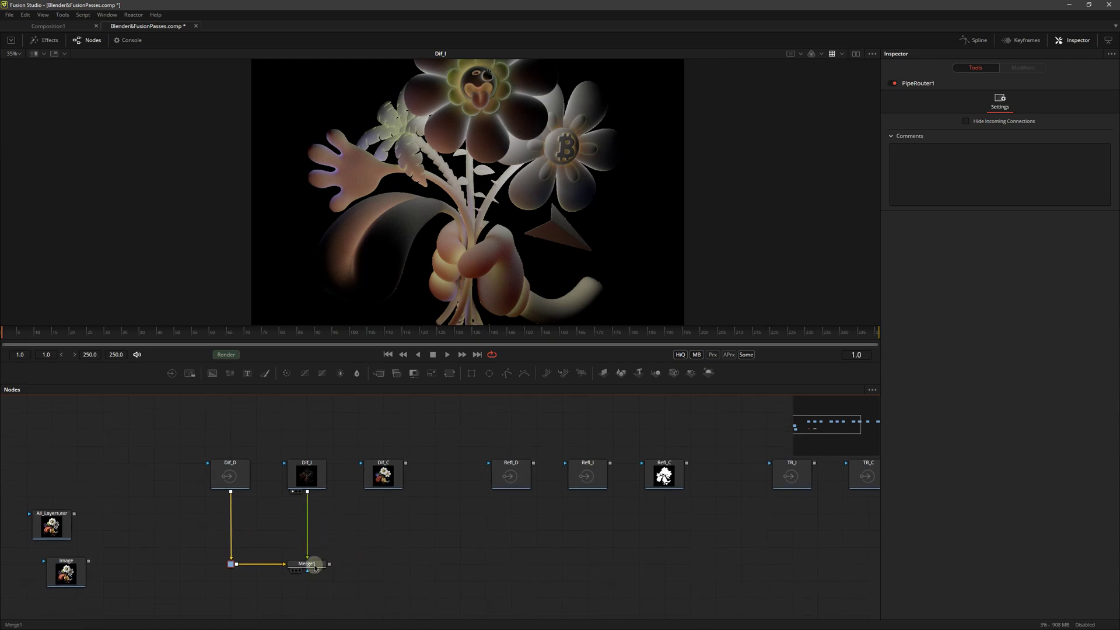
{"action": "left_click", "coordinate": [314, 564]}
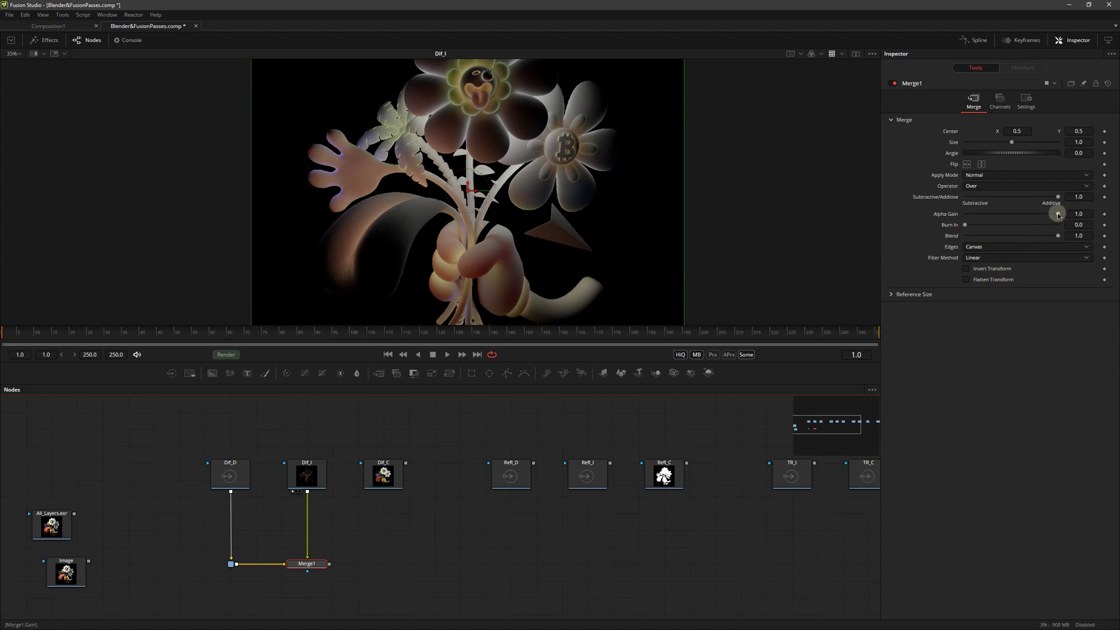
{"action": "left_click_drag", "start_coordinate": [1058, 215], "coordinate": [966, 221]}
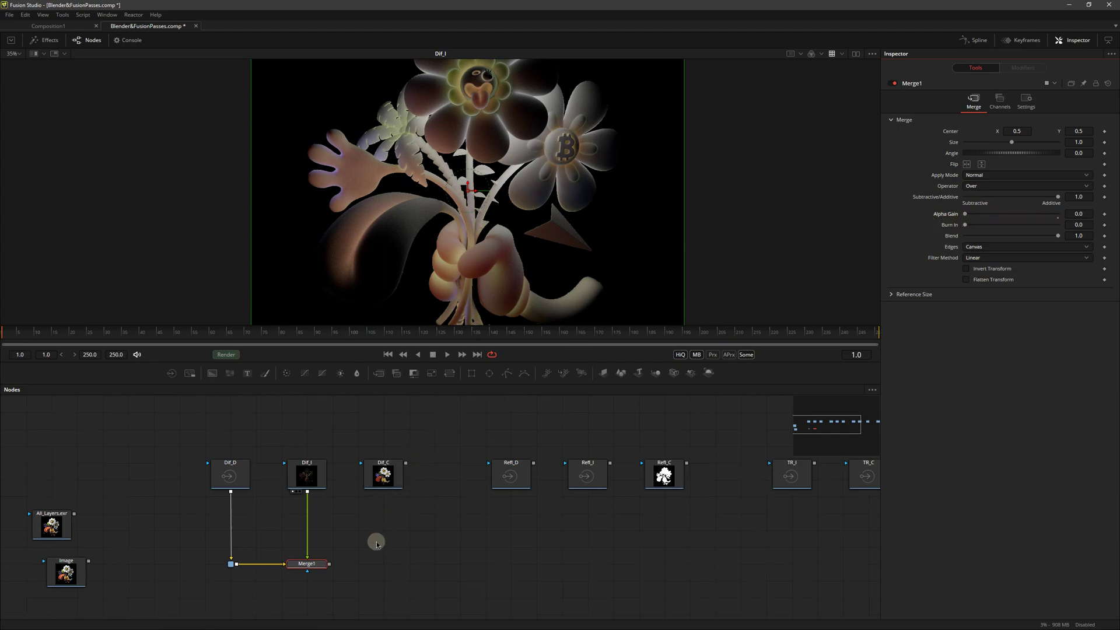
{"action": "left_click_drag", "start_coordinate": [307, 563], "coordinate": [460, 242]}
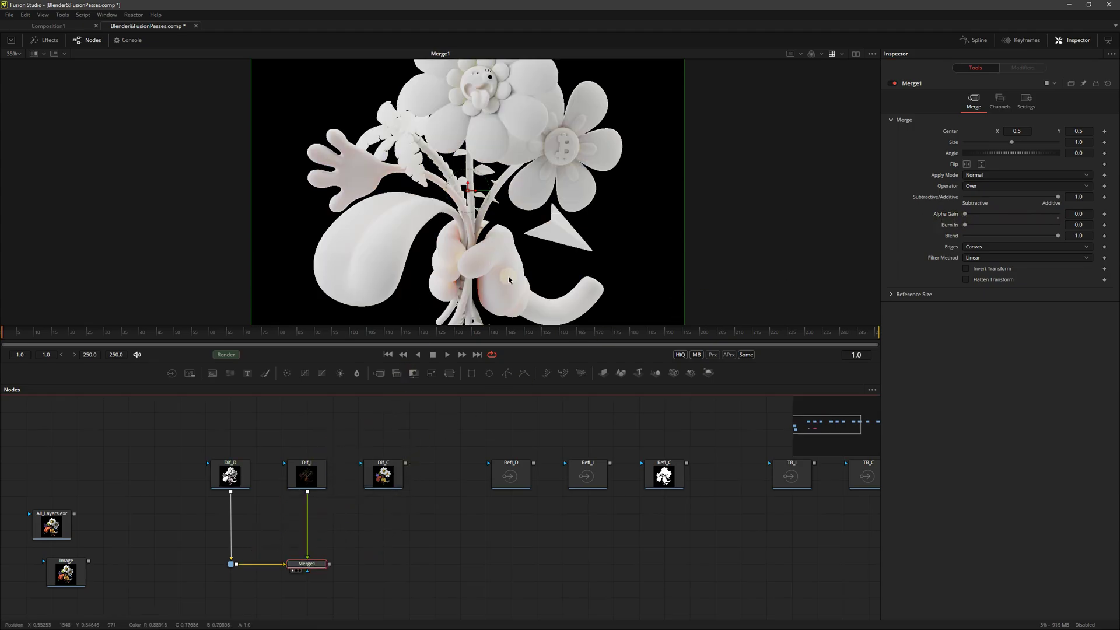
{"action": "left_click_drag", "start_coordinate": [521, 326], "coordinate": [525, 386]}
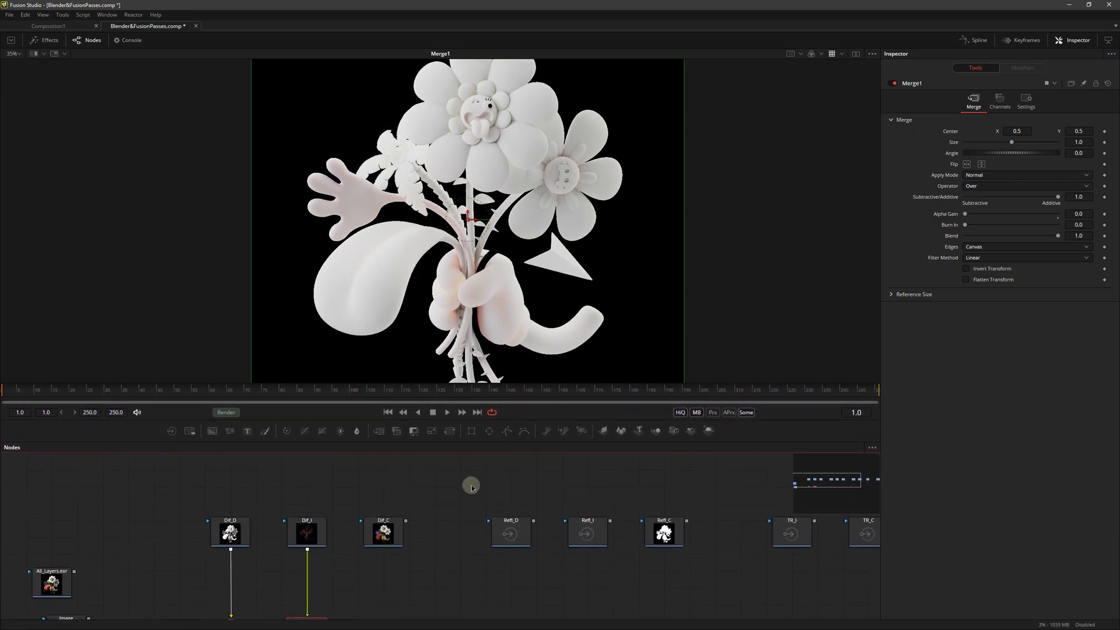
{"action": "middle_click_drag", "start_coordinate": [455, 559], "coordinate": [461, 530]}
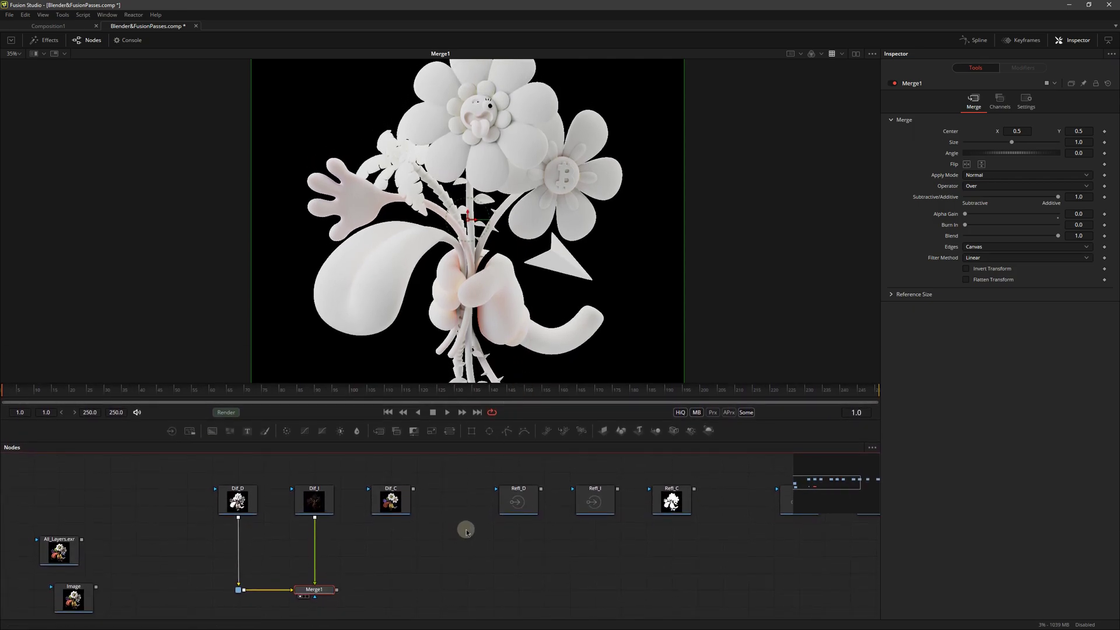
{"action": "mouse_move", "coordinate": [1057, 236]}
{"action": "left_mouse_down"}
{"action": "mouse_move", "coordinate": [963, 241]}
{"action": "mouse_move", "coordinate": [1074, 238]}
{"action": "left_mouse_up"}
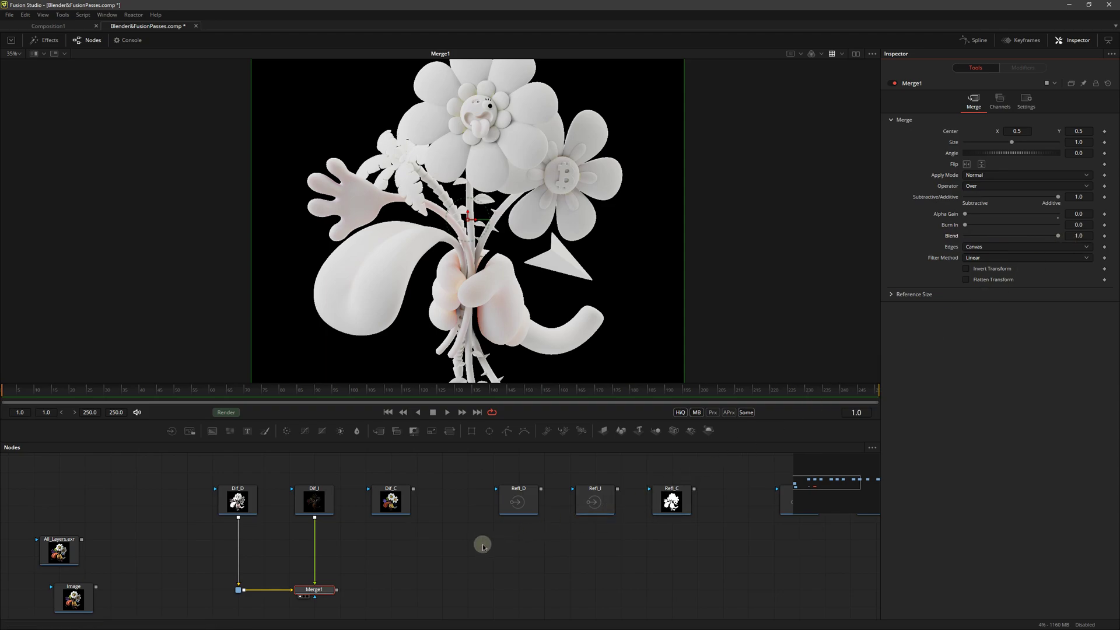
{"action": "middle_click_drag", "start_coordinate": [478, 548], "coordinate": [485, 531]}
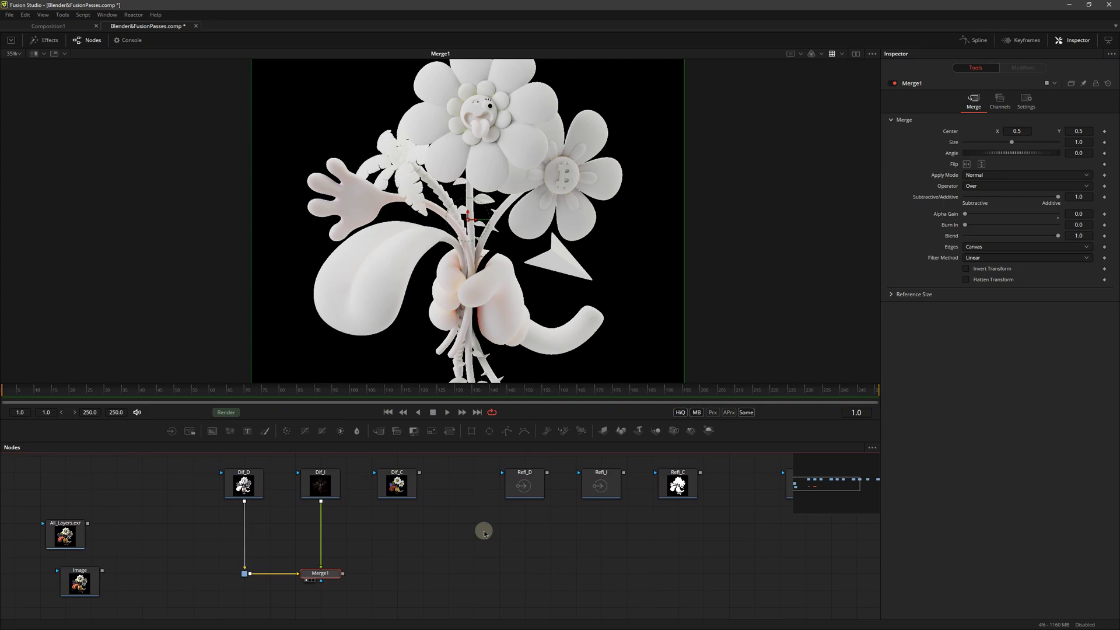
- Add Merge2 with Merge1 as background and Dif_C as foreground in Multiply mode, and view it
{"action": "left_click_drag", "start_coordinate": [379, 431], "coordinate": [396, 574]}
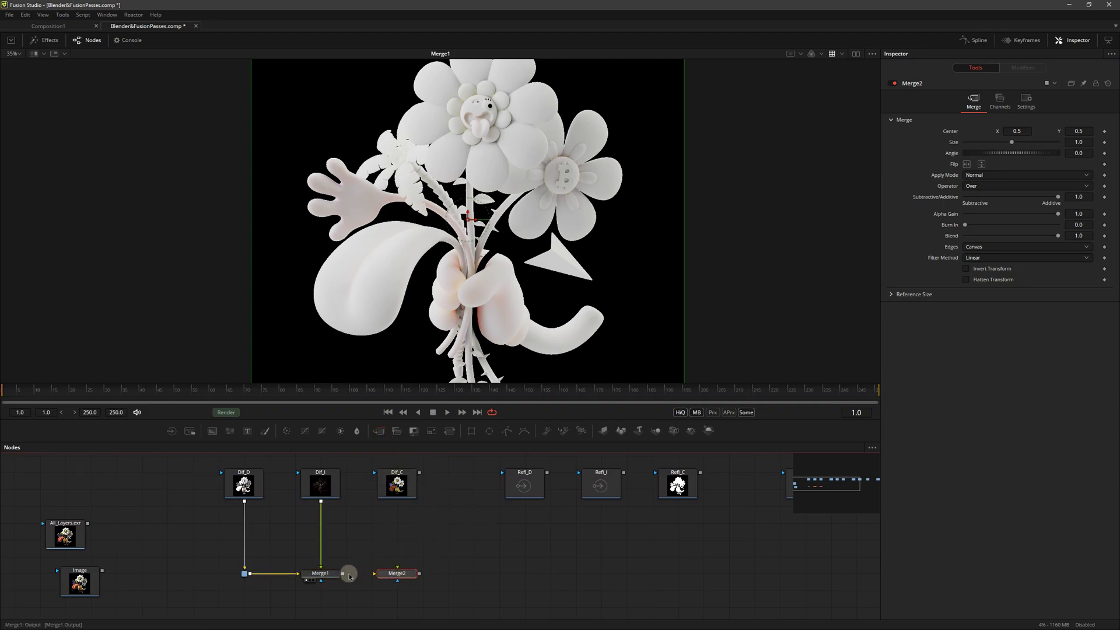
{"action": "left_click_drag", "start_coordinate": [343, 574], "coordinate": [394, 575]}
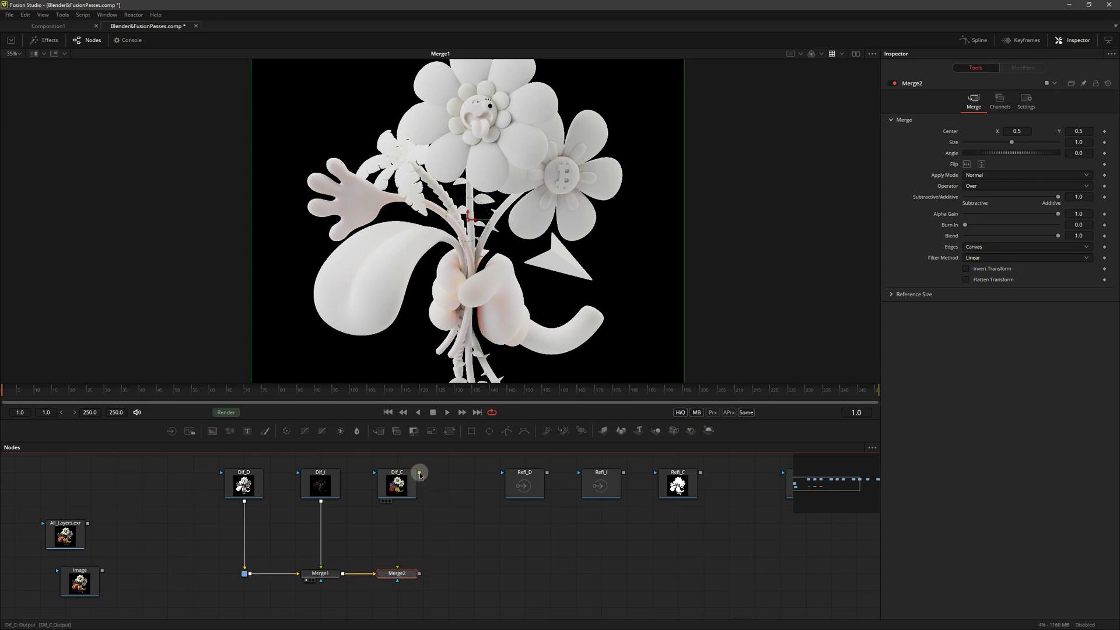
{"action": "left_click_drag", "start_coordinate": [420, 473], "coordinate": [400, 574]}
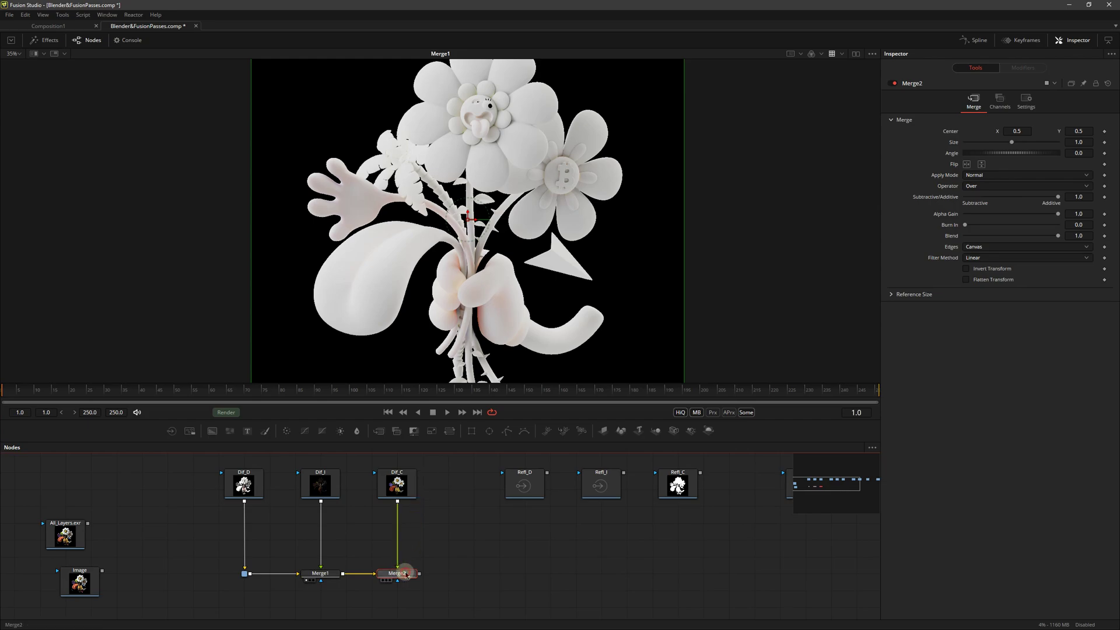
{"action": "left_click", "coordinate": [992, 175]}
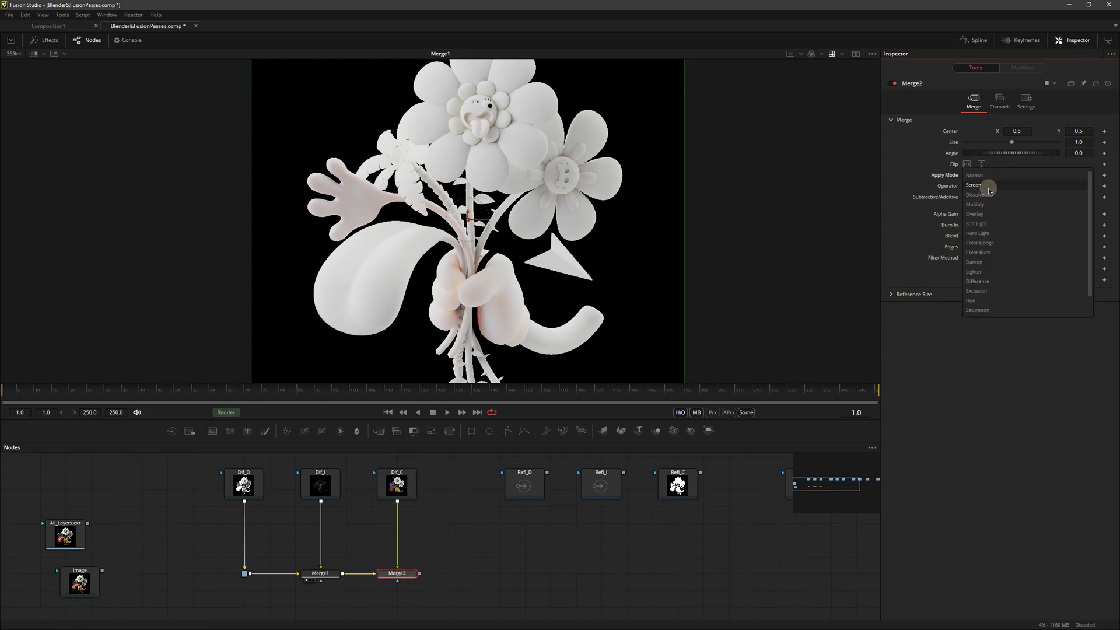
{"action": "left_click", "coordinate": [981, 205]}
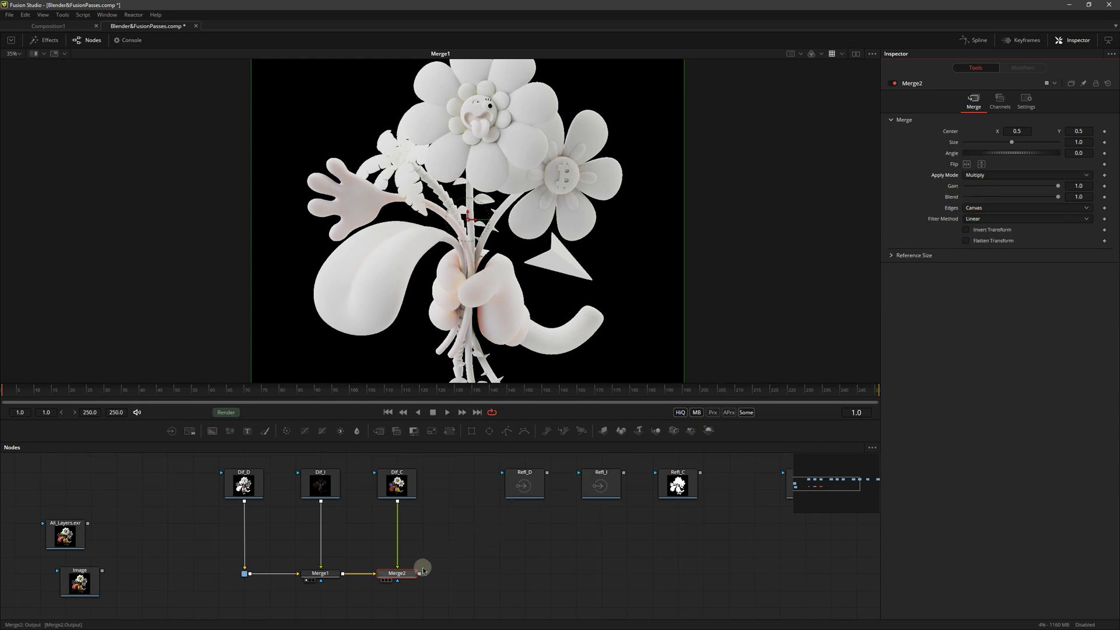
{"action": "left_click_drag", "start_coordinate": [408, 572], "coordinate": [474, 288]}
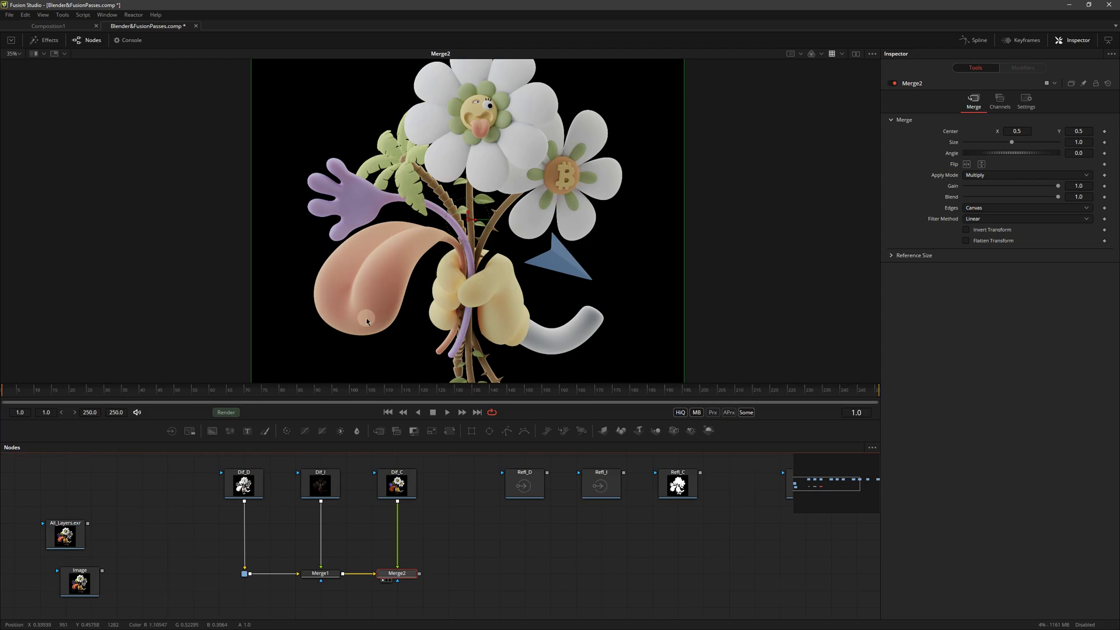
- Inspect the Dif_D pass close up in the viewer, zooming in on the stem
{"action": "left_click", "coordinate": [250, 481], "text": "ctrl"}
{"action": "key", "text": "1"}
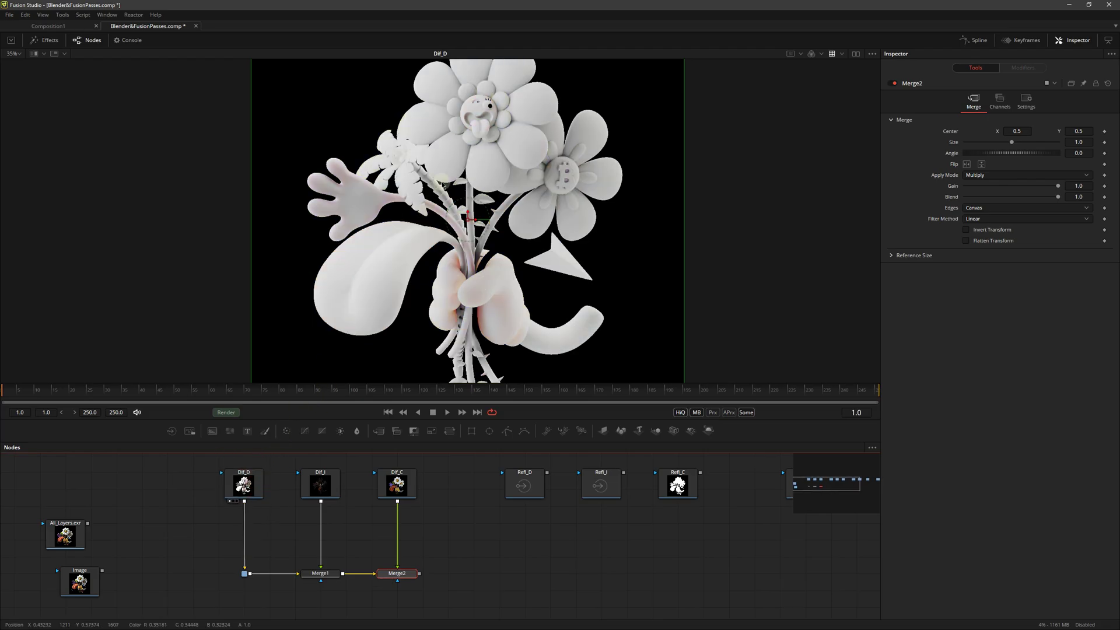
{"action": "scroll", "coordinate": [434, 198], "scroll_direction": "up", "scroll_amount": 2, "text": "ctrl"}
{"action": "scroll", "coordinate": [437, 192], "scroll_direction": "up", "scroll_amount": 5, "text": "ctrl"}
{"action": "scroll", "coordinate": [441, 188], "scroll_direction": "up", "scroll_amount": 6, "text": "ctrl"}
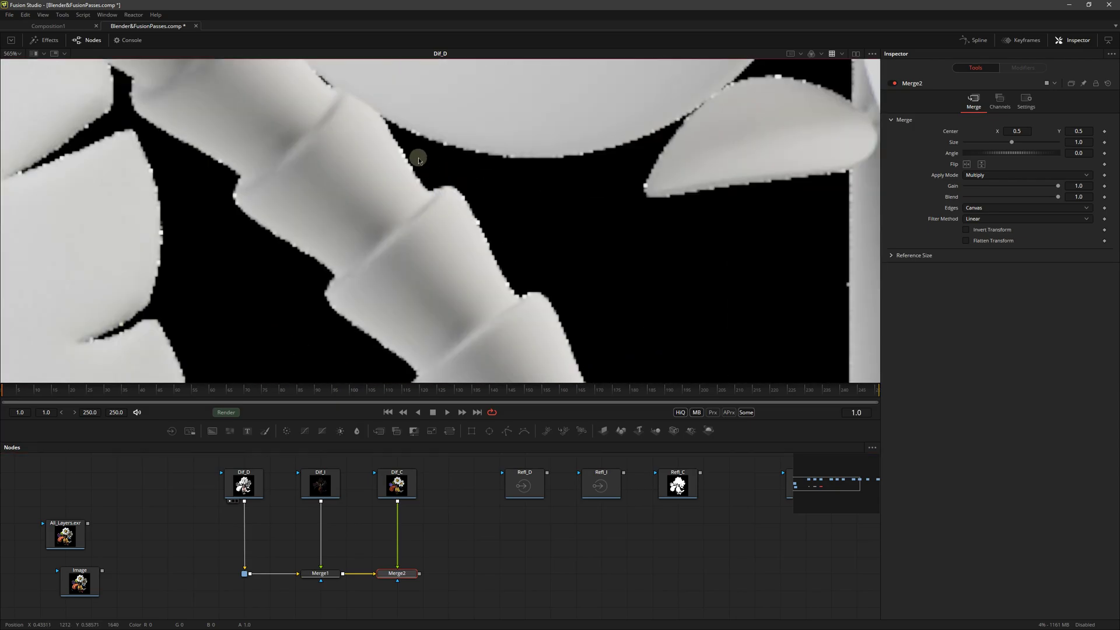
{"action": "middle_click_drag", "start_coordinate": [418, 155], "coordinate": [513, 239]}
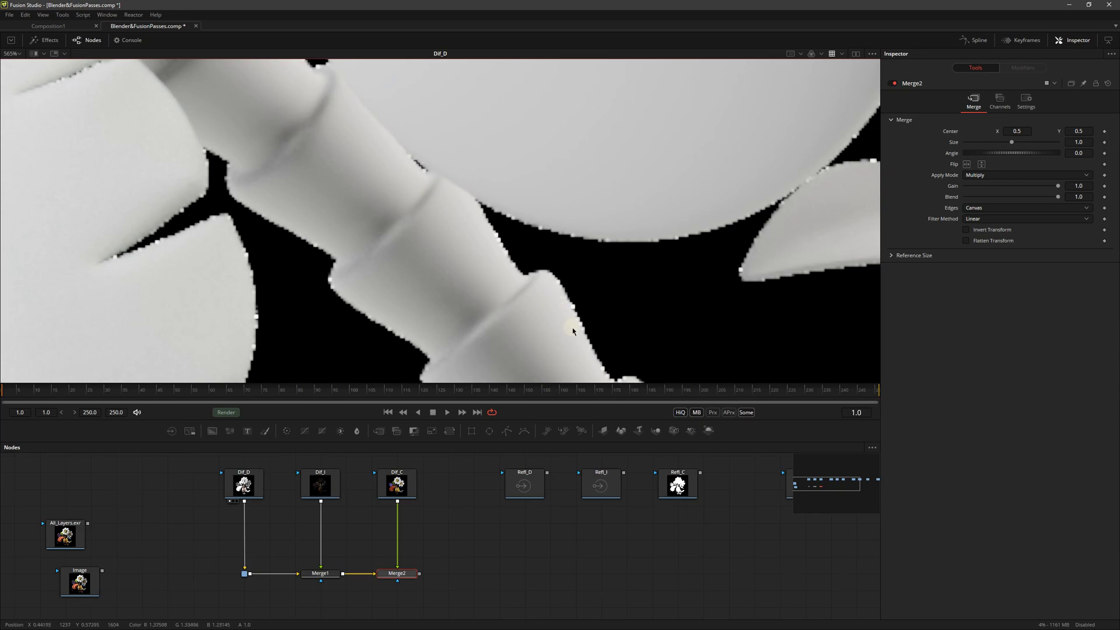
{"action": "left_click", "coordinate": [872, 53]}
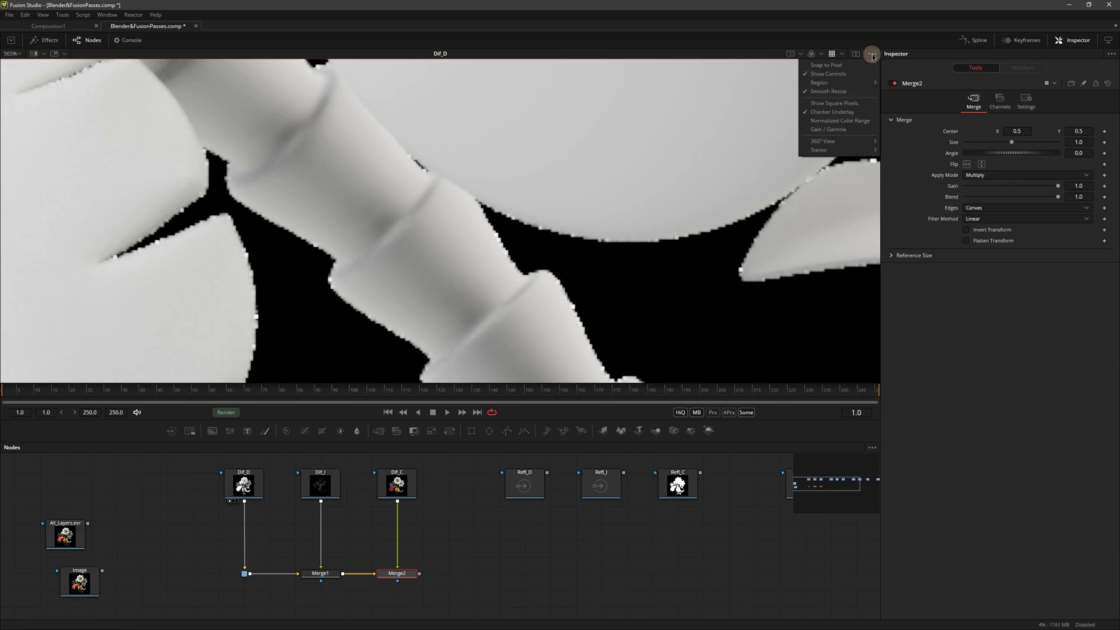
{"action": "key", "text": "Escape"}
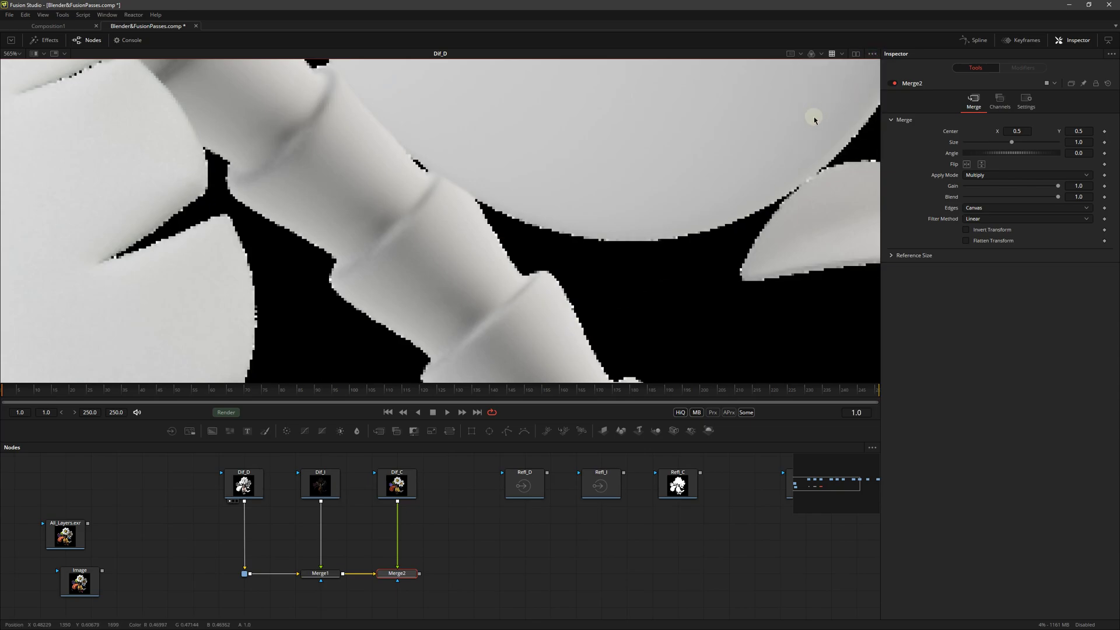
{"action": "scroll", "coordinate": [524, 239], "scroll_direction": "down", "scroll_amount": 1}
{"action": "scroll", "coordinate": [524, 239], "scroll_direction": "down", "scroll_amount": 3, "text": "ctrl"}
{"action": "scroll", "coordinate": [516, 240], "scroll_direction": "up", "scroll_amount": 1, "text": "ctrl"}
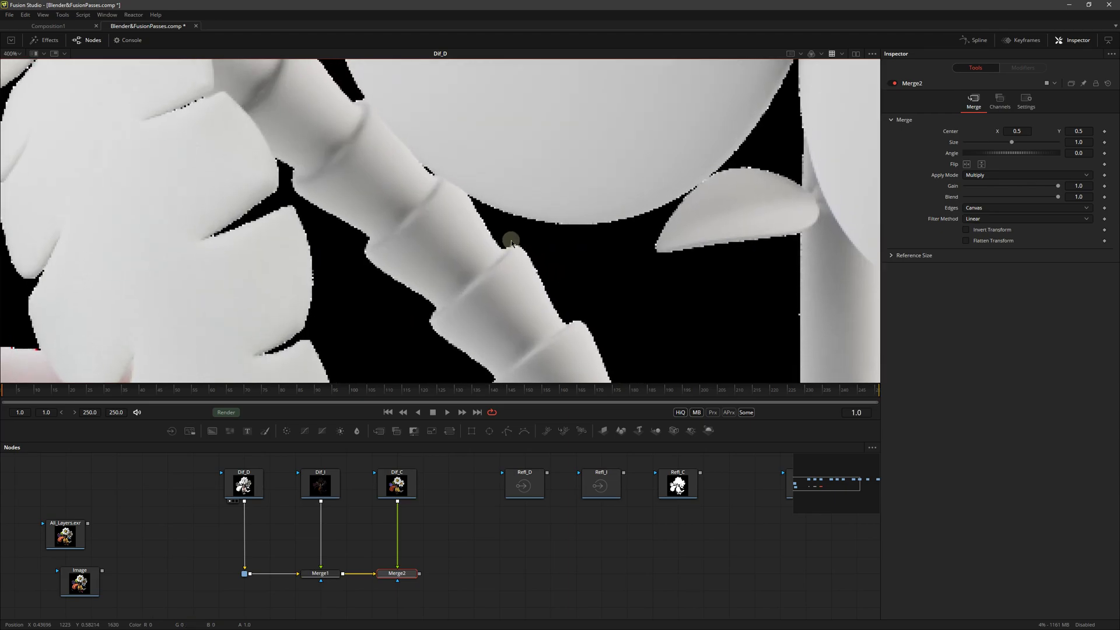
{"action": "scroll", "coordinate": [511, 242], "scroll_direction": "up", "scroll_amount": 1, "text": "ctrl"}
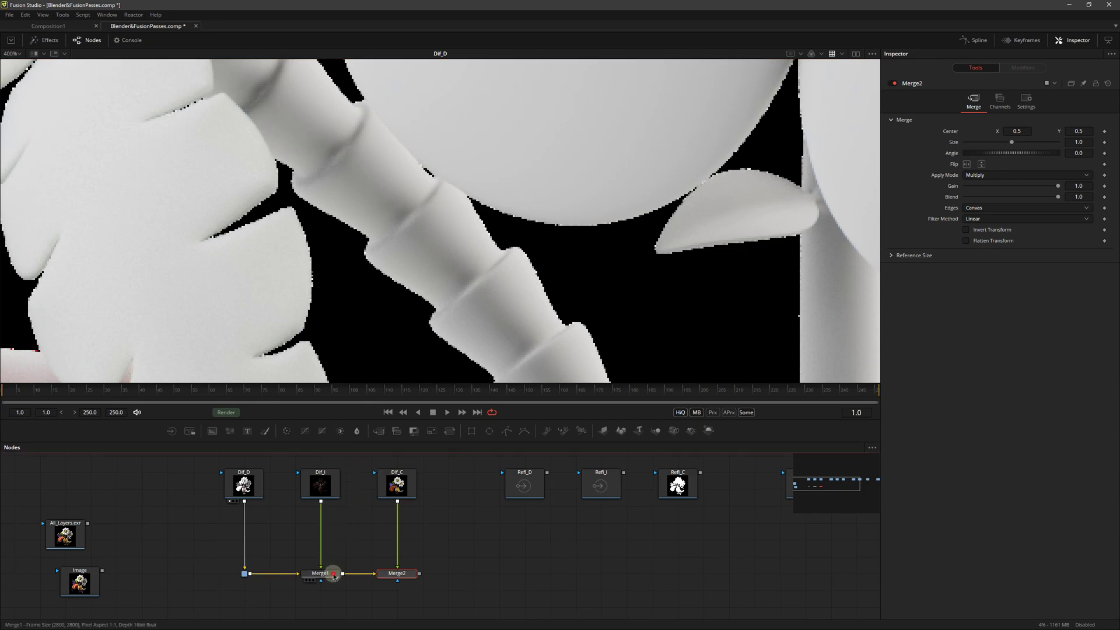
- Compare Merge1, Dif_C and Merge2 in the viewer and try adjusting Merge2's blend
{"action": "left_click_drag", "start_coordinate": [335, 570], "coordinate": [441, 308]}
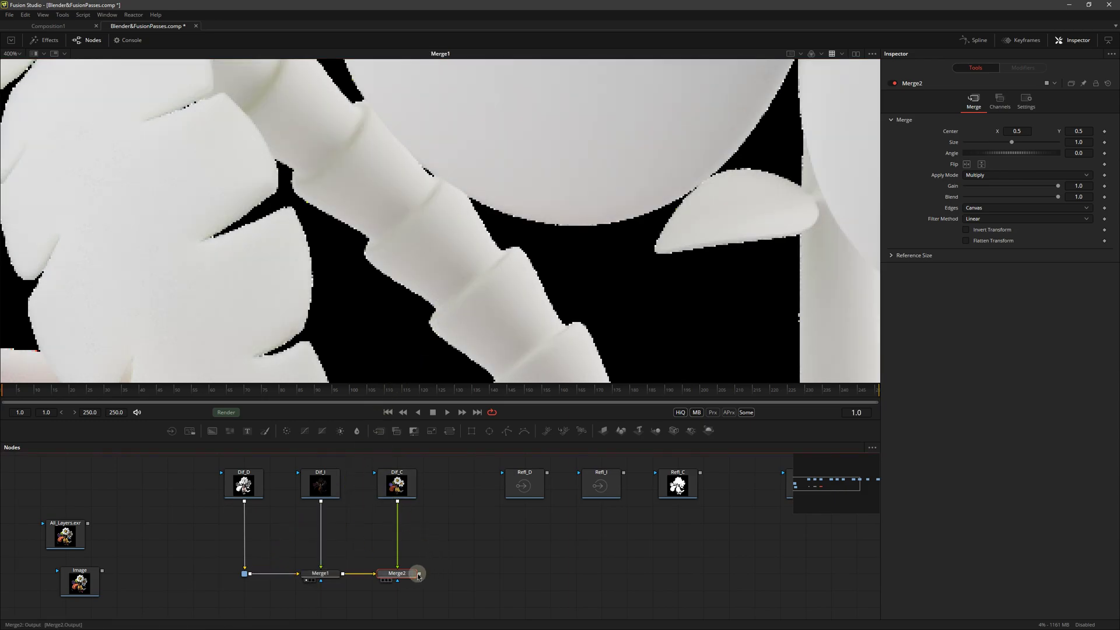
{"action": "key", "text": "1"}
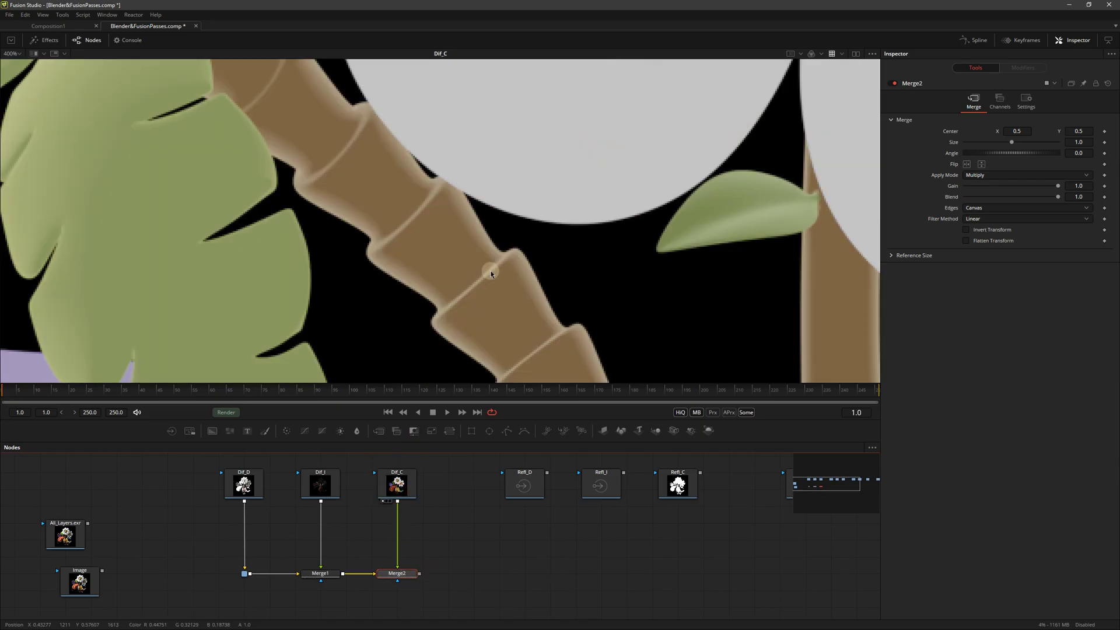
{"action": "scroll", "coordinate": [507, 239], "scroll_direction": "up", "scroll_amount": 2}
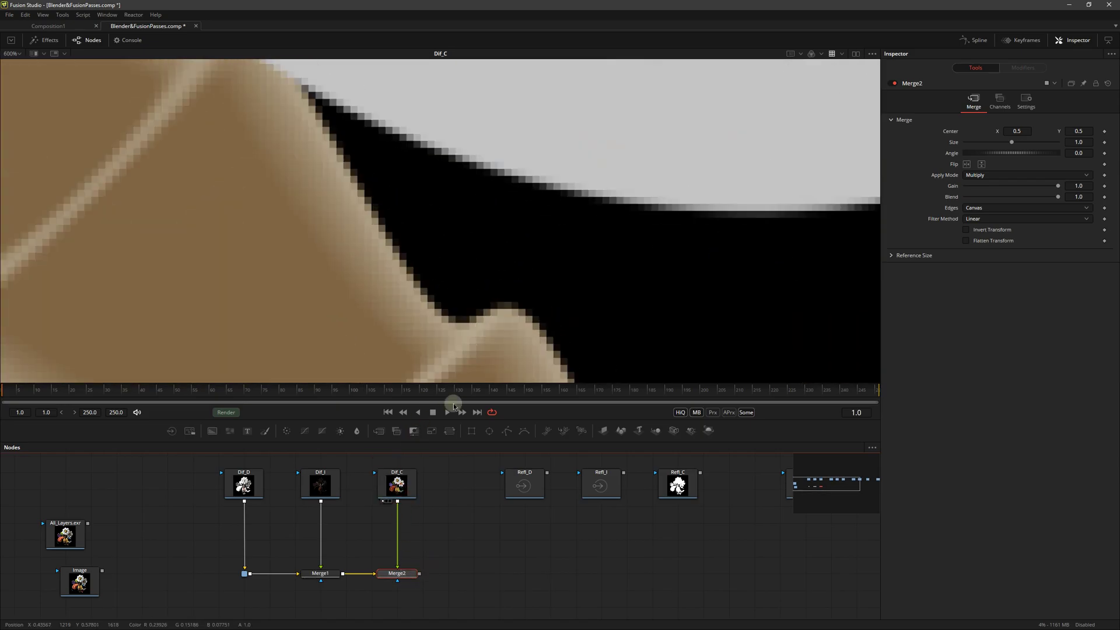
{"action": "left_click_drag", "start_coordinate": [400, 573], "coordinate": [469, 318]}
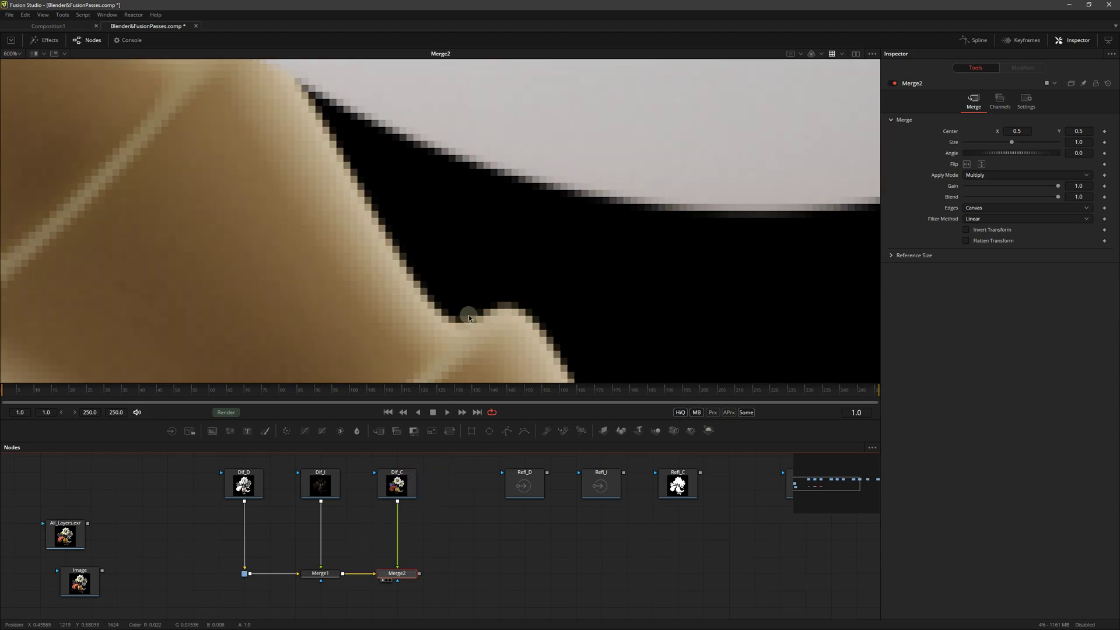
{"action": "mouse_move", "coordinate": [1059, 197]}
{"action": "left_mouse_down"}
{"action": "mouse_move", "coordinate": [1114, 207]}
{"action": "mouse_move", "coordinate": [1034, 204]}
{"action": "mouse_move", "coordinate": [1071, 205]}
{"action": "left_mouse_up"}
- Zoom out to frame the whole Merge2 bouquet and pan the node graph slightly left
{"action": "scroll", "coordinate": [652, 260], "scroll_direction": "down", "scroll_amount": 2}
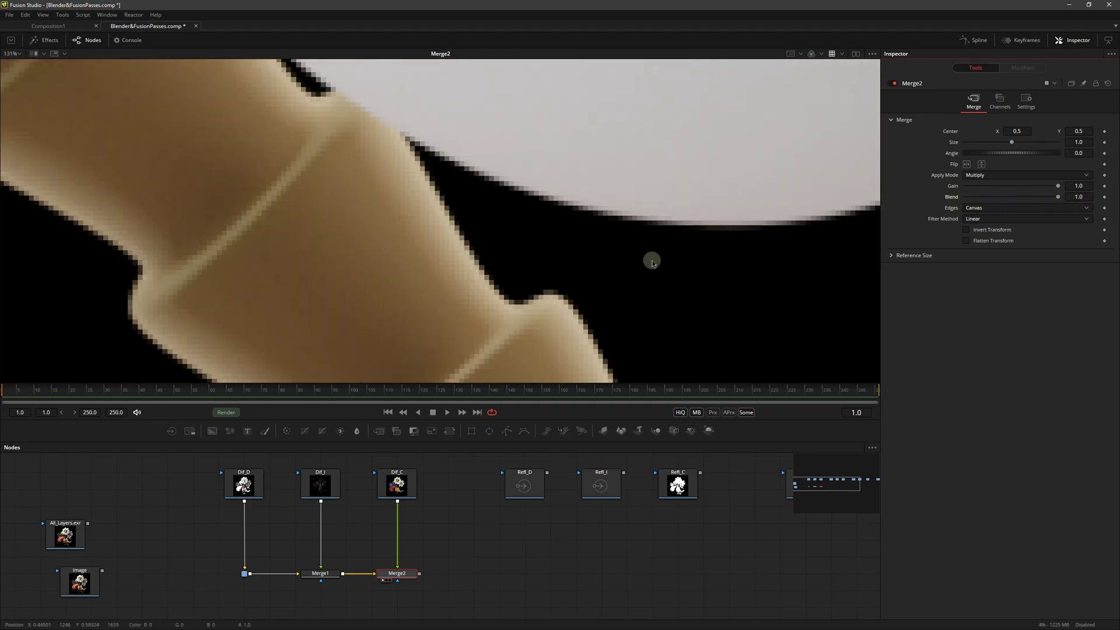
{"action": "scroll", "coordinate": [639, 249], "scroll_direction": "down", "scroll_amount": 1}
{"action": "scroll", "coordinate": [607, 217], "scroll_direction": "down", "scroll_amount": 2}
{"action": "scroll", "coordinate": [606, 219], "scroll_direction": "down", "scroll_amount": 1}
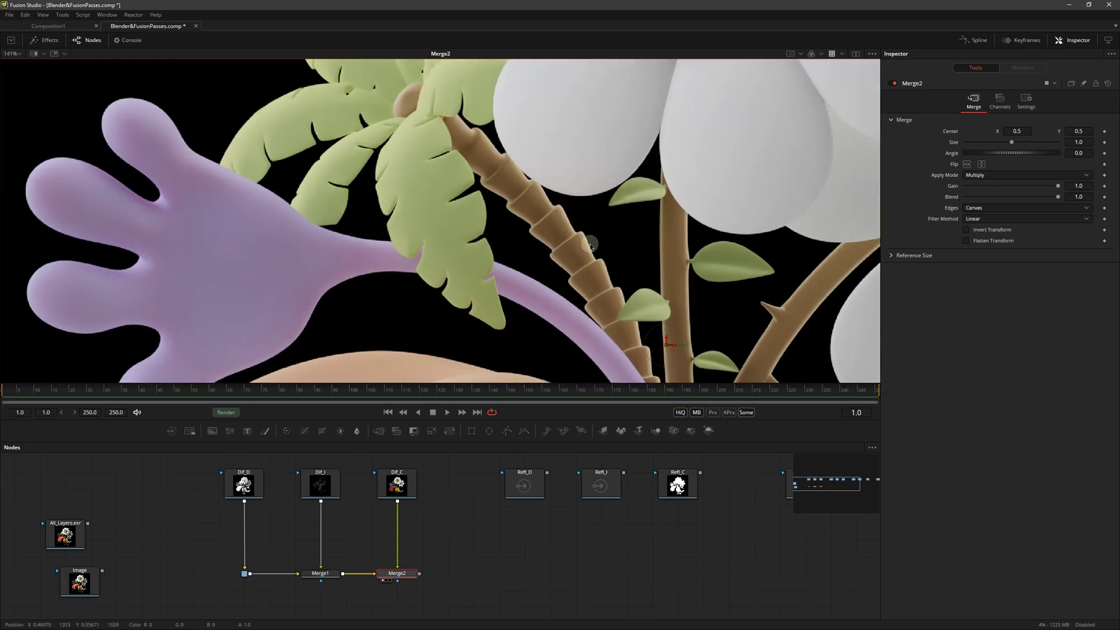
{"action": "middle_click_drag", "start_coordinate": [605, 219], "coordinate": [513, 197]}
{"action": "scroll", "coordinate": [560, 239], "scroll_direction": "down", "scroll_amount": 3}
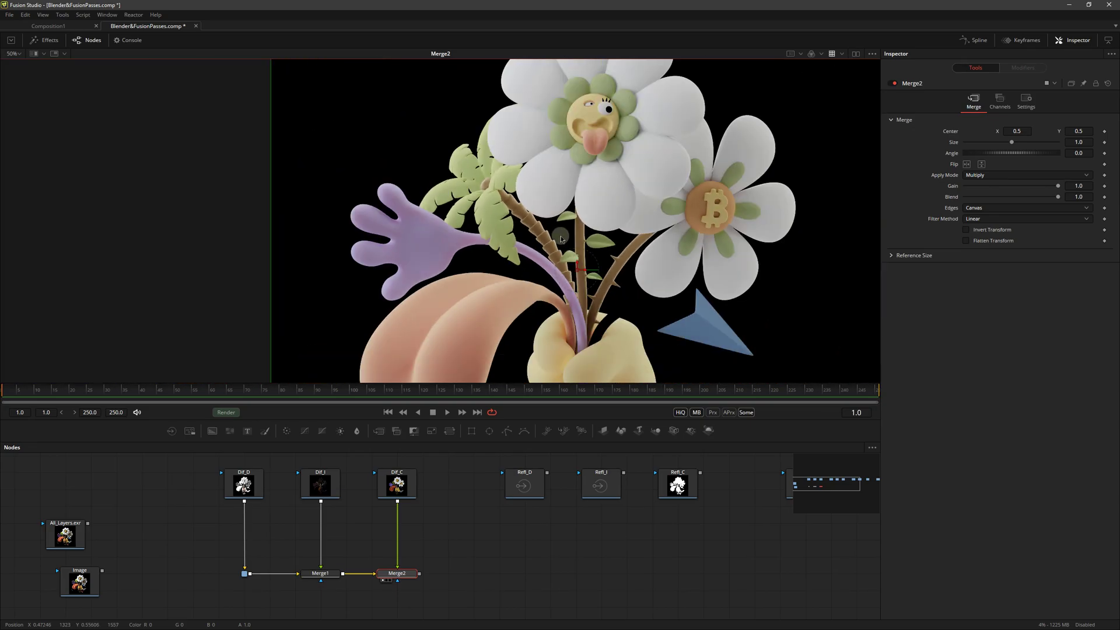
{"action": "middle_click_drag", "start_coordinate": [620, 289], "coordinate": [591, 261]}
{"action": "left_click", "coordinate": [527, 536]}
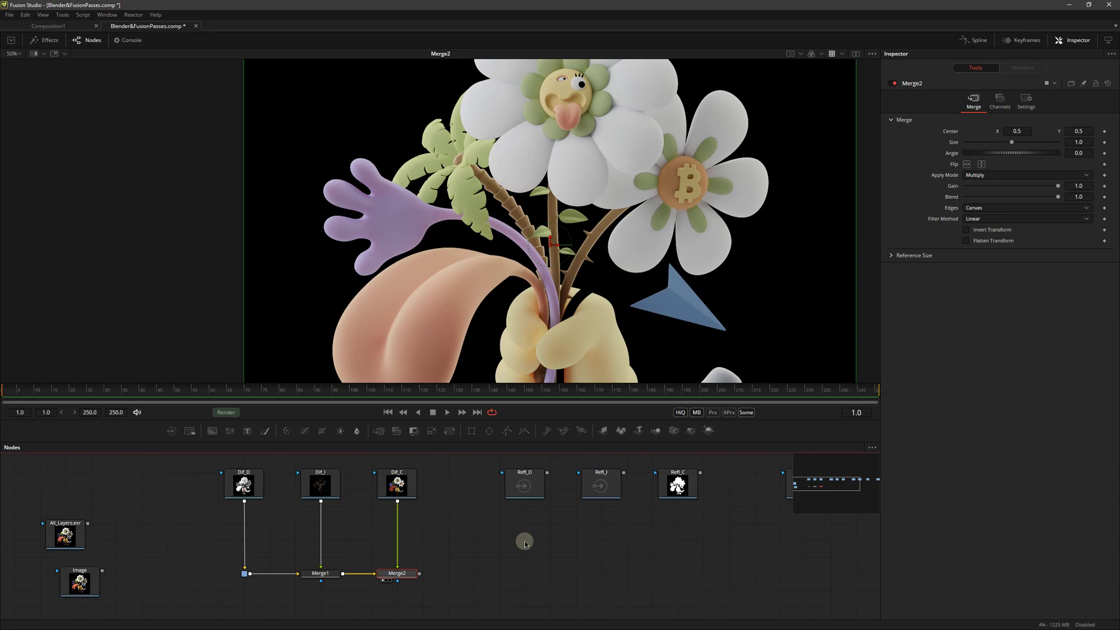
{"action": "middle_click_drag", "start_coordinate": [546, 525], "coordinate": [529, 526]}
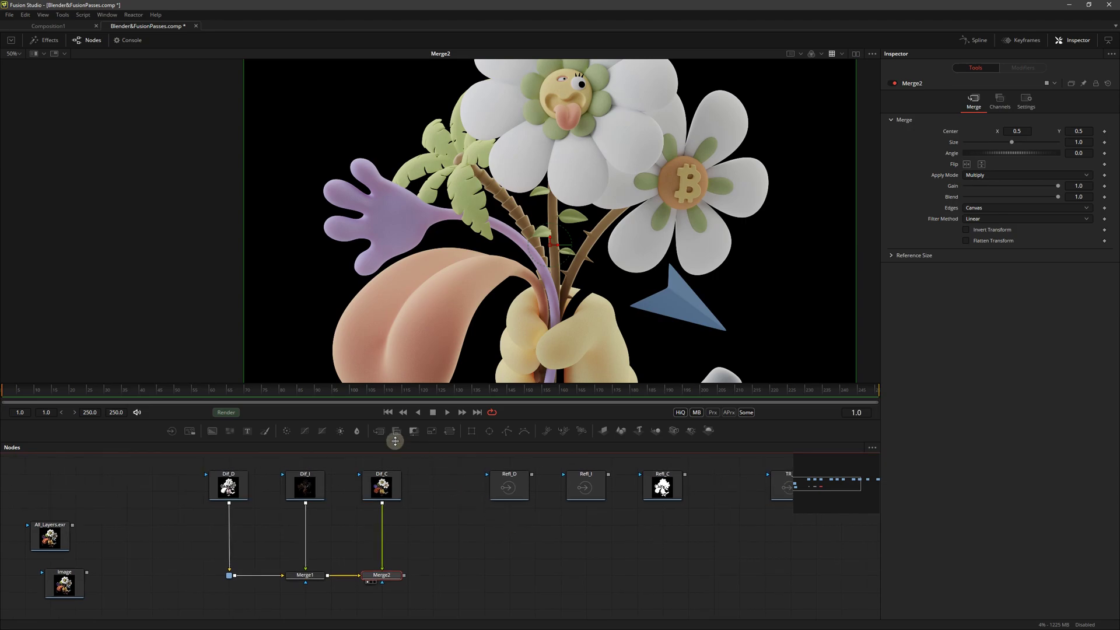
- Add Merge3 combining Refl_D as background and Refl_I as foreground, with a router on the Refl_D link
{"action": "left_click_drag", "start_coordinate": [380, 433], "coordinate": [590, 570]}
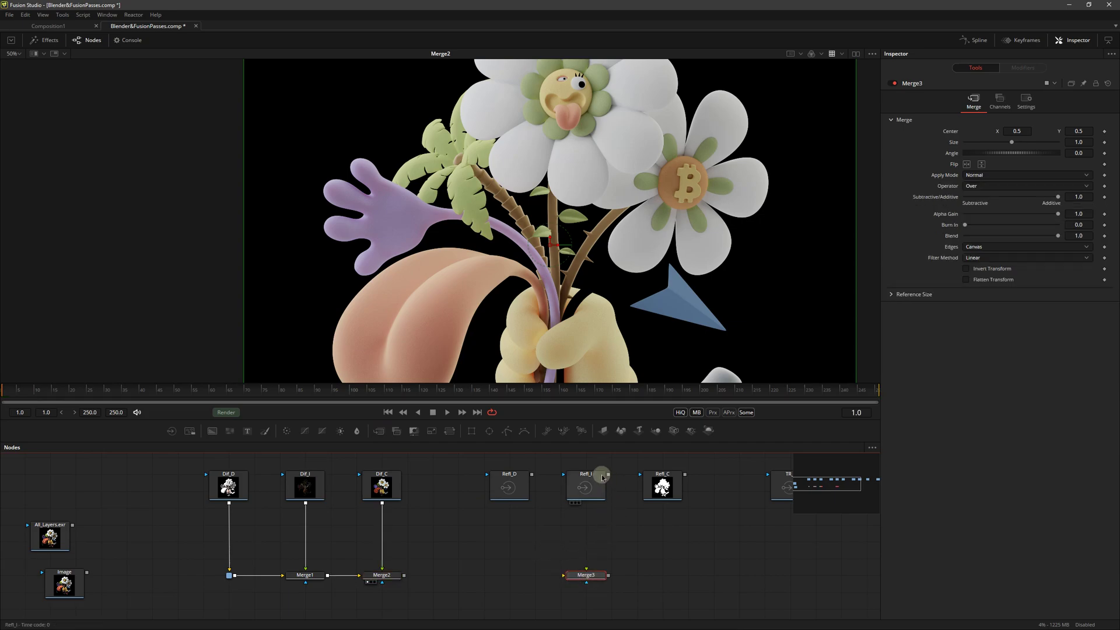
{"action": "left_click_drag", "start_coordinate": [531, 474], "coordinate": [569, 575]}
{"action": "left_click_drag", "start_coordinate": [551, 524], "coordinate": [509, 575], "text": "alt"}
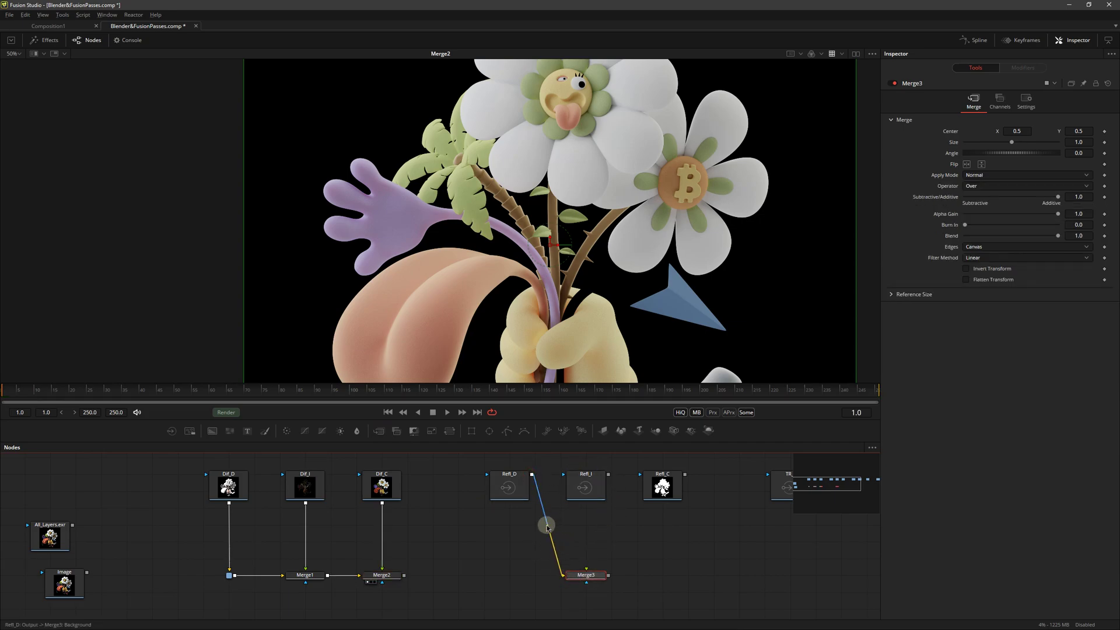
{"action": "left_click_drag", "start_coordinate": [609, 476], "coordinate": [586, 569]}
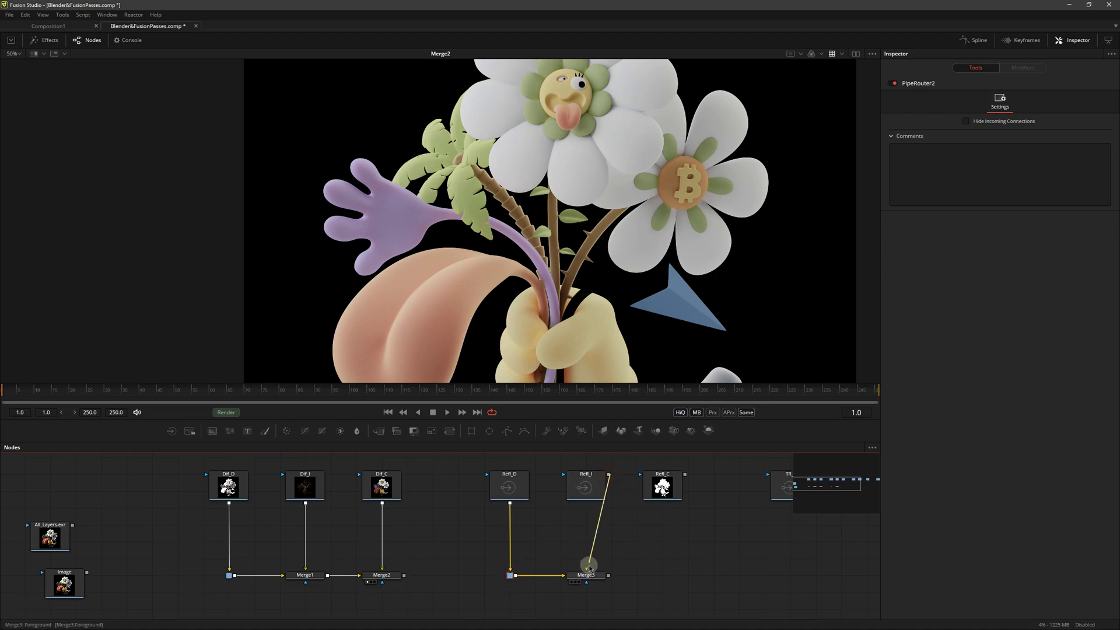
- Add Merge4 joining Refl_C with Merge3's output and view the grey reflection result
{"action": "left_click_drag", "start_coordinate": [662, 503], "coordinate": [608, 575]}
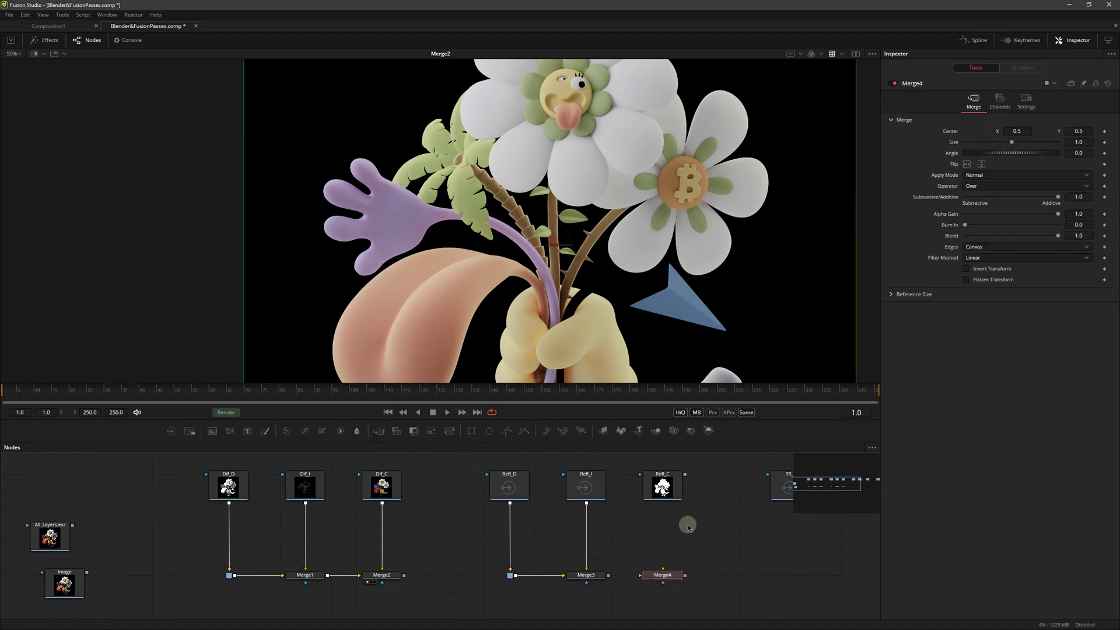
{"action": "left_click", "coordinate": [585, 575]}
{"action": "left_click", "coordinate": [663, 575]}
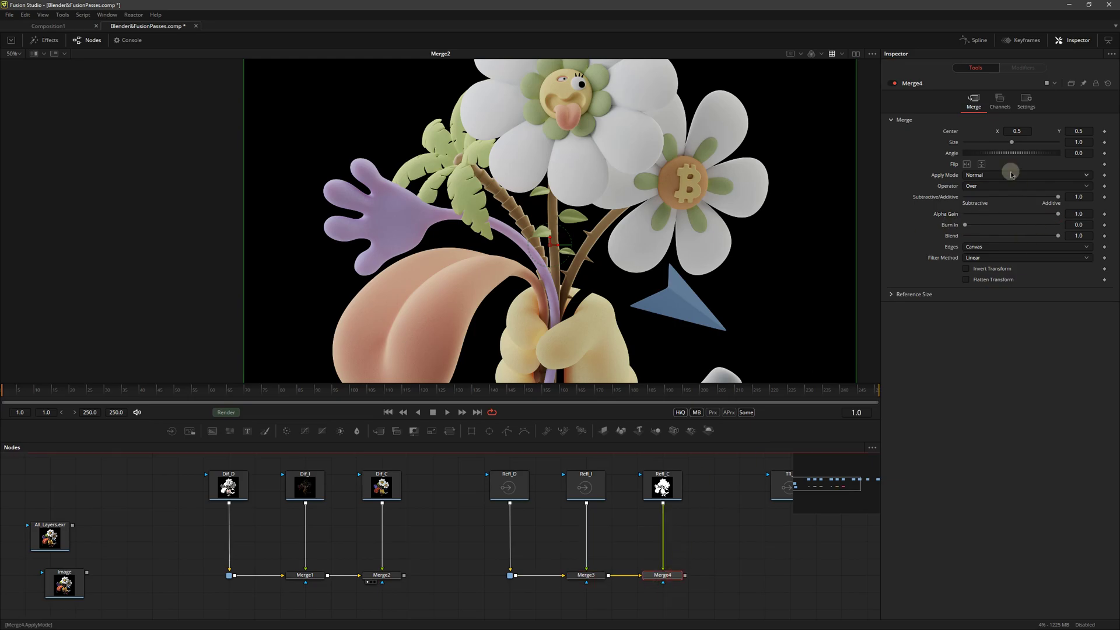
{"action": "key", "text": "1"}
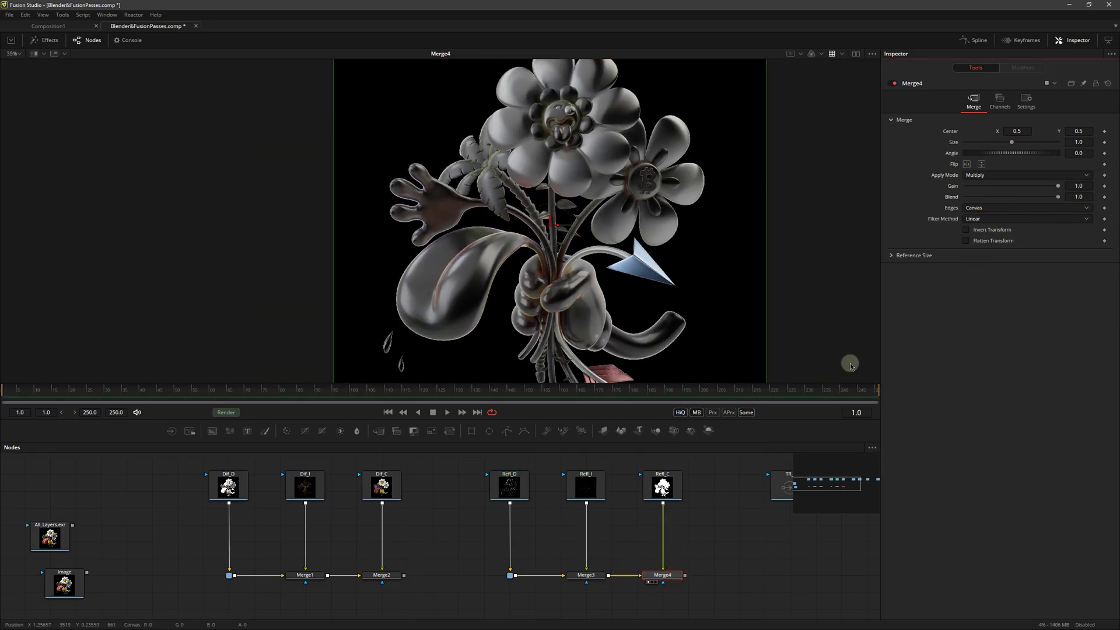
{"action": "mouse_move", "coordinate": [723, 506]}
{"action": "middle_mouse_down"}
{"action": "mouse_move", "coordinate": [587, 512]}
{"action": "mouse_move", "coordinate": [575, 531]}
{"action": "mouse_move", "coordinate": [537, 517]}
{"action": "mouse_move", "coordinate": [511, 537]}
{"action": "middle_mouse_up"}
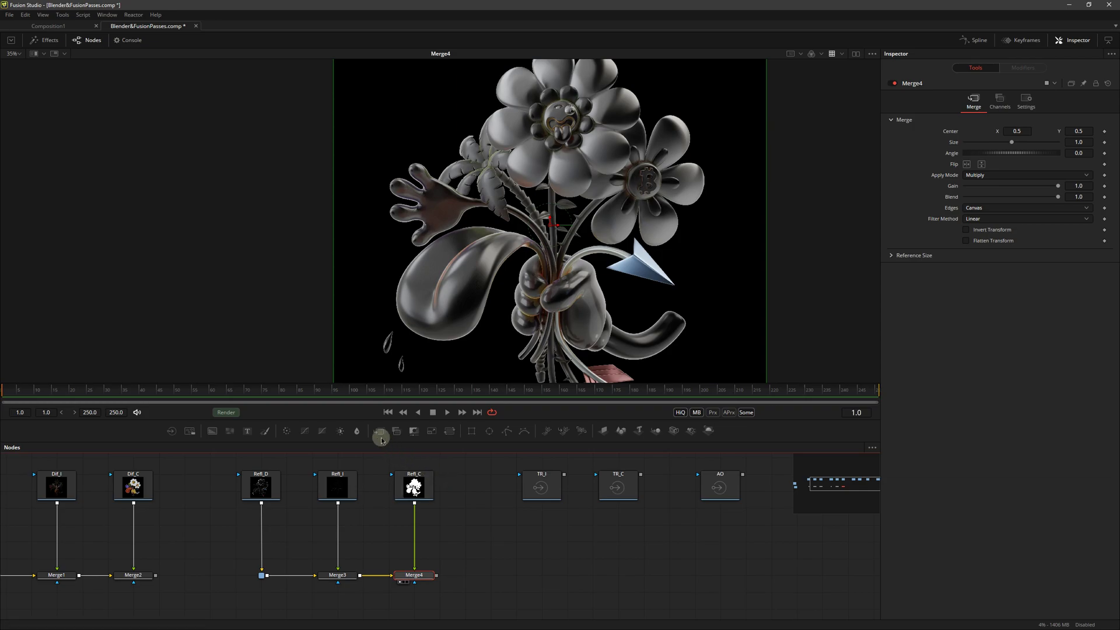
- Create Merge5 multiplying TR_C (foreground) over TR_I (background), then zoom out the node graph
{"action": "left_click_drag", "start_coordinate": [381, 441], "coordinate": [618, 575]}
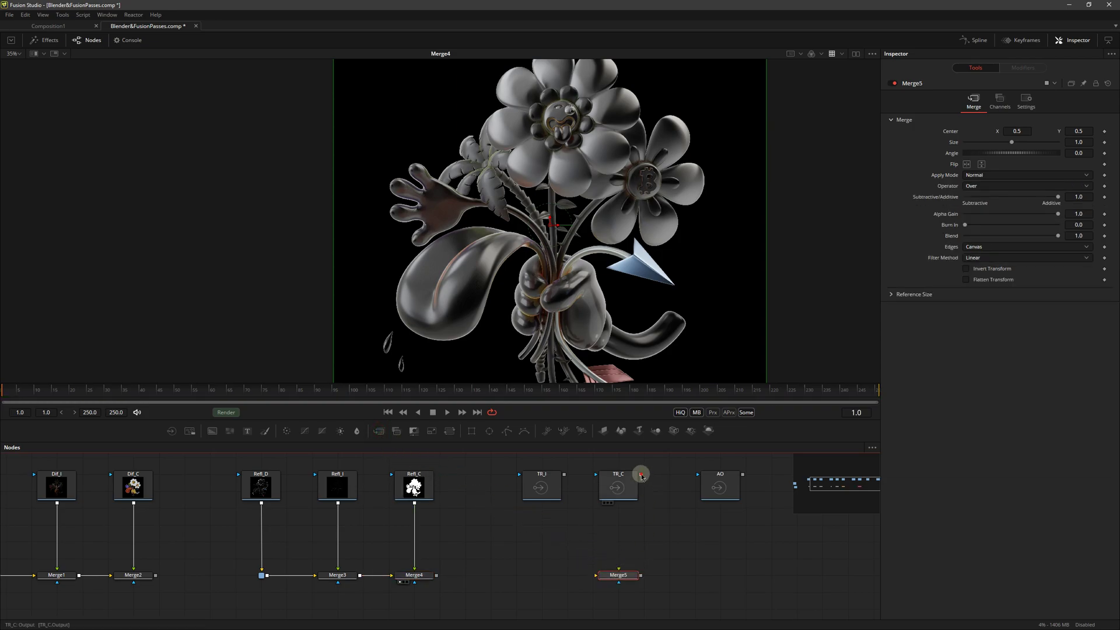
{"action": "left_click_drag", "start_coordinate": [641, 475], "coordinate": [618, 573]}
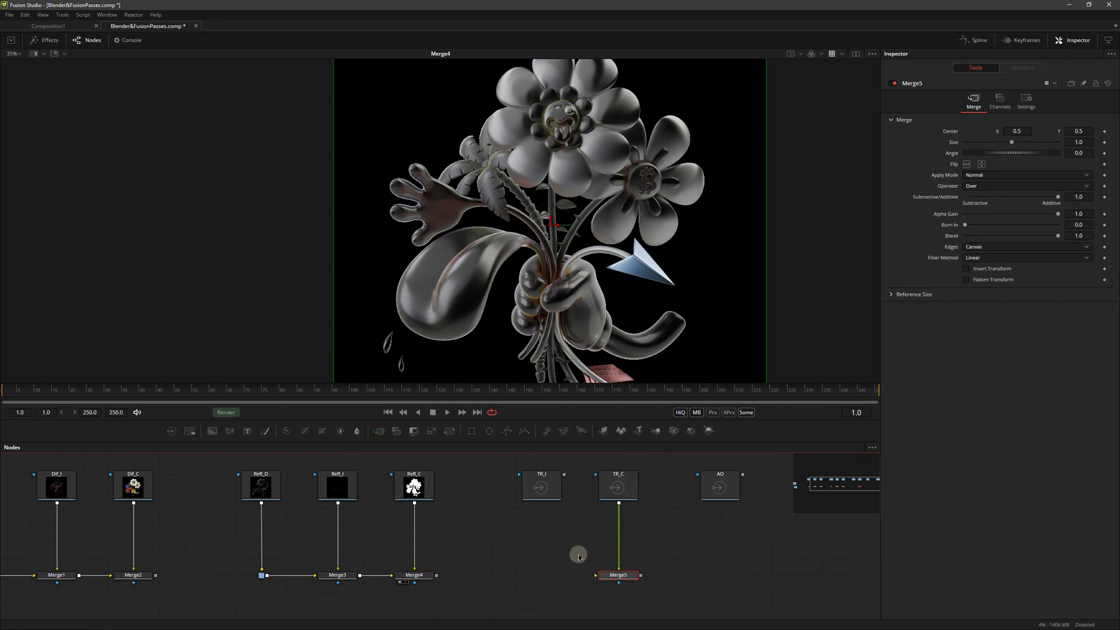
{"action": "mouse_move", "coordinate": [564, 474]}
{"action": "left_mouse_down"}
{"action": "mouse_move", "coordinate": [610, 575]}
{"action": "mouse_move", "coordinate": [622, 302]}
{"action": "left_mouse_up"}
{"action": "left_click", "coordinate": [977, 176]}
{"action": "left_click", "coordinate": [986, 206]}
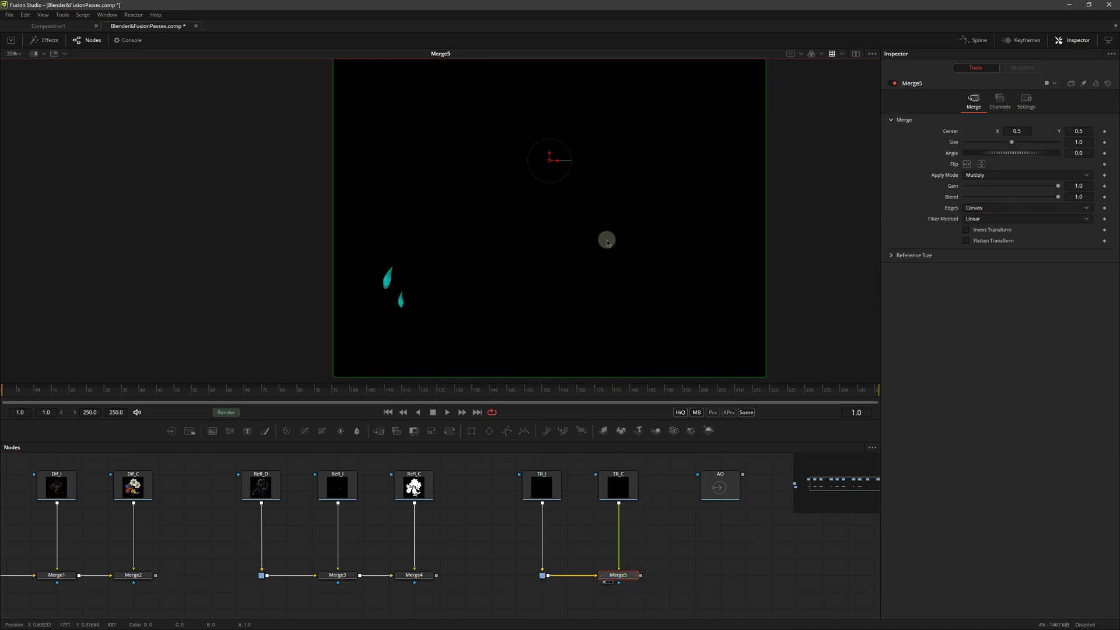
{"action": "scroll", "coordinate": [499, 528], "scroll_direction": "down", "scroll_amount": 2, "text": "ctrl"}
{"action": "scroll", "coordinate": [554, 521], "scroll_direction": "down", "scroll_amount": 2, "text": "ctrl"}
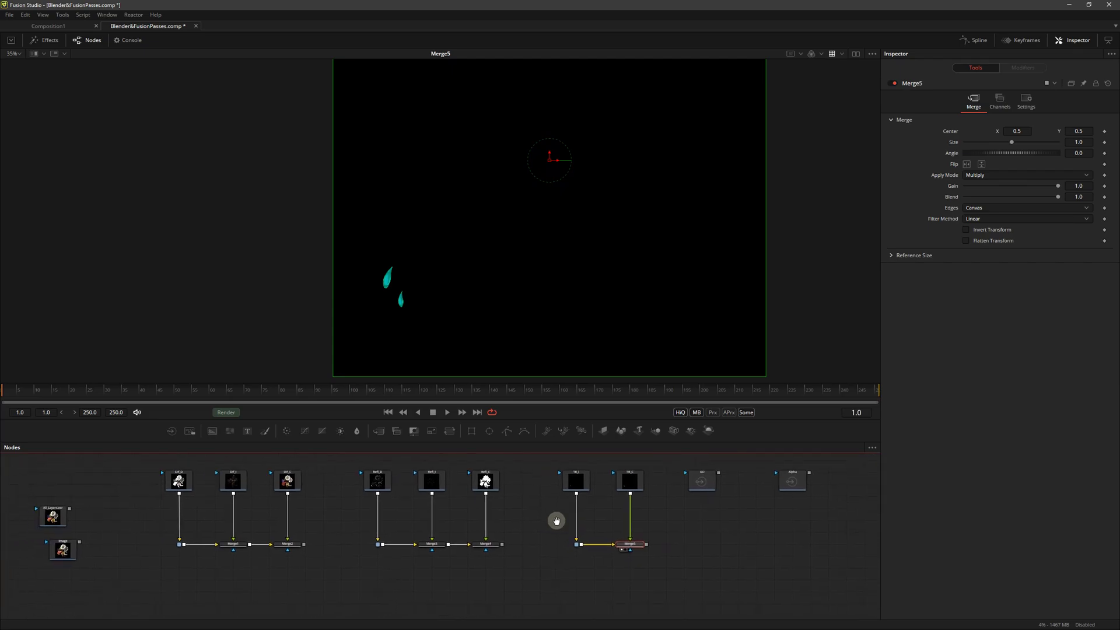
{"action": "middle_click_drag", "start_coordinate": [556, 520], "coordinate": [575, 525]}
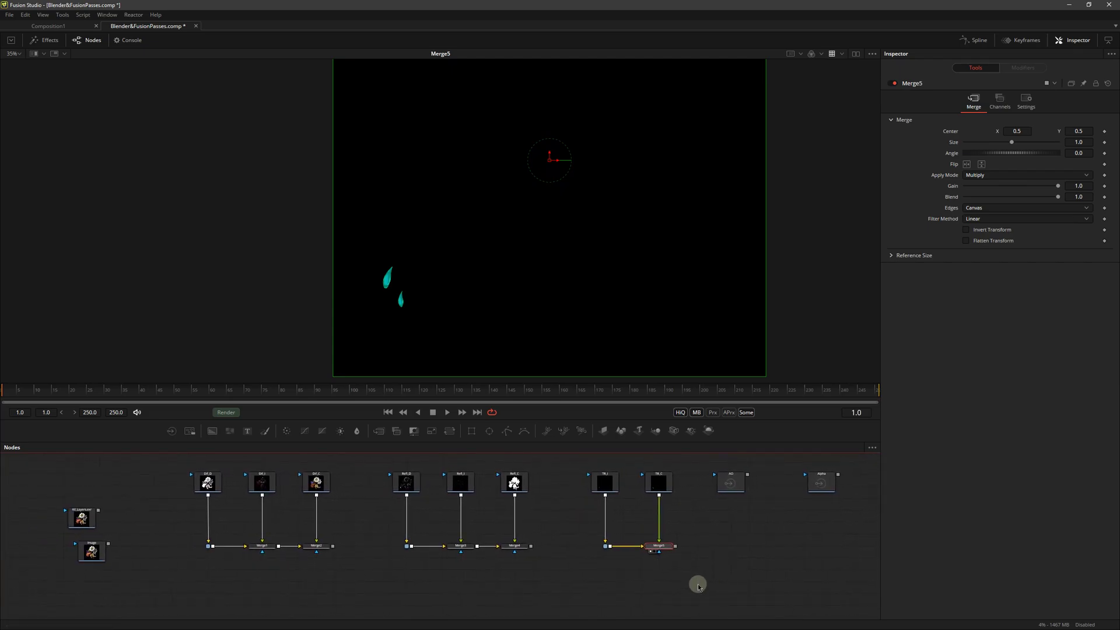
{"action": "middle_click_drag", "start_coordinate": [665, 581], "coordinate": [672, 572]}
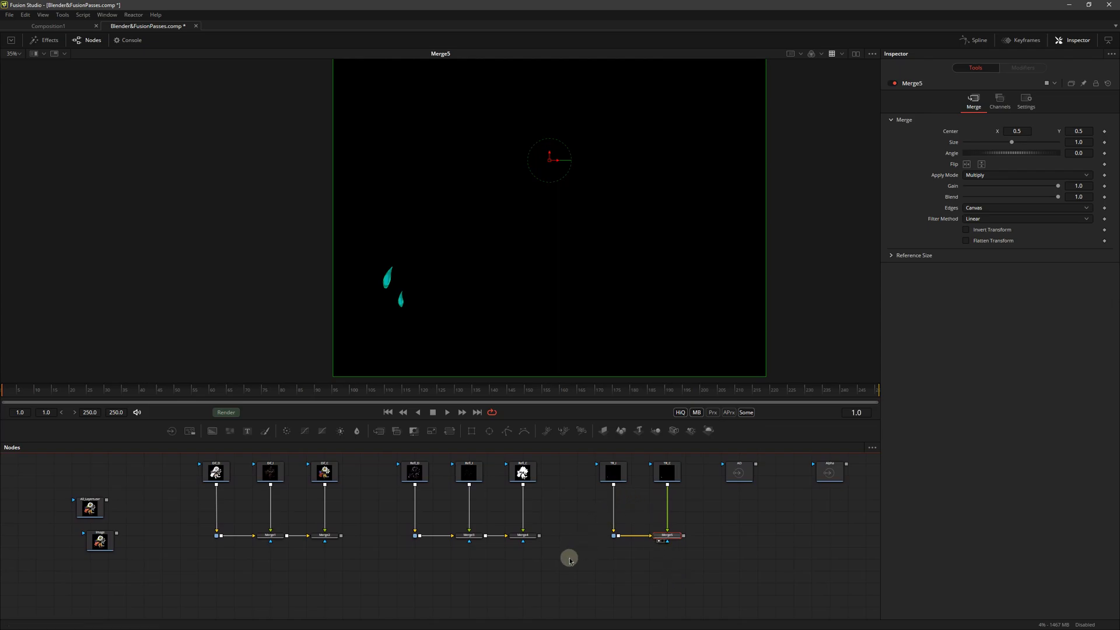
{"action": "mouse_move", "coordinate": [533, 546]}
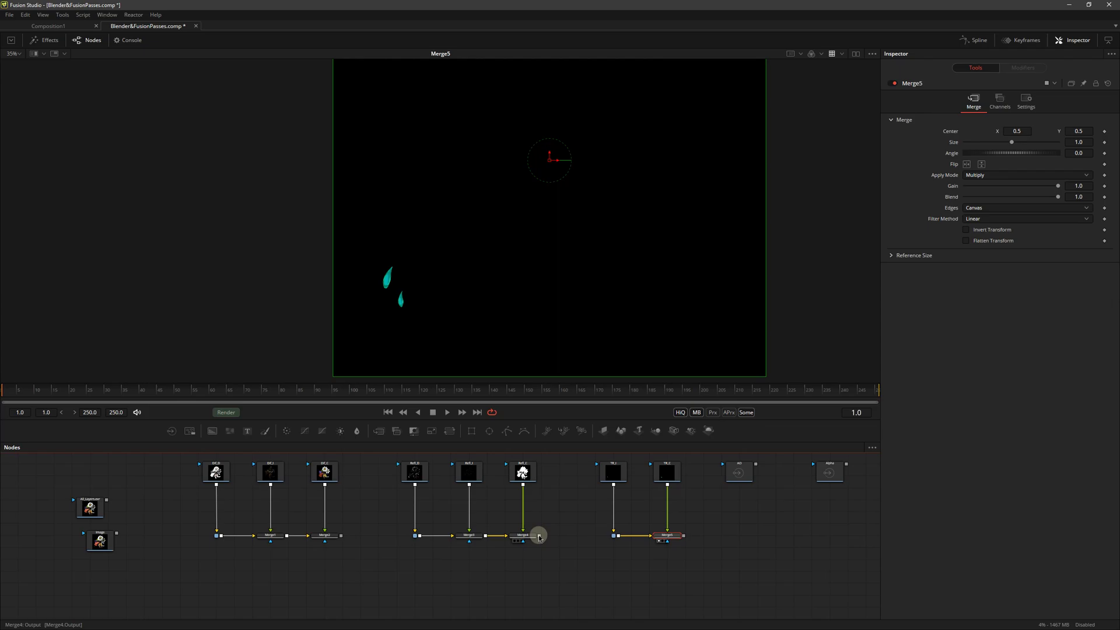
- Create Merge6 joining Merge4's reflections over Merge2, route the link, and view Merge6
{"action": "left_click_drag", "start_coordinate": [539, 536], "coordinate": [344, 542]}
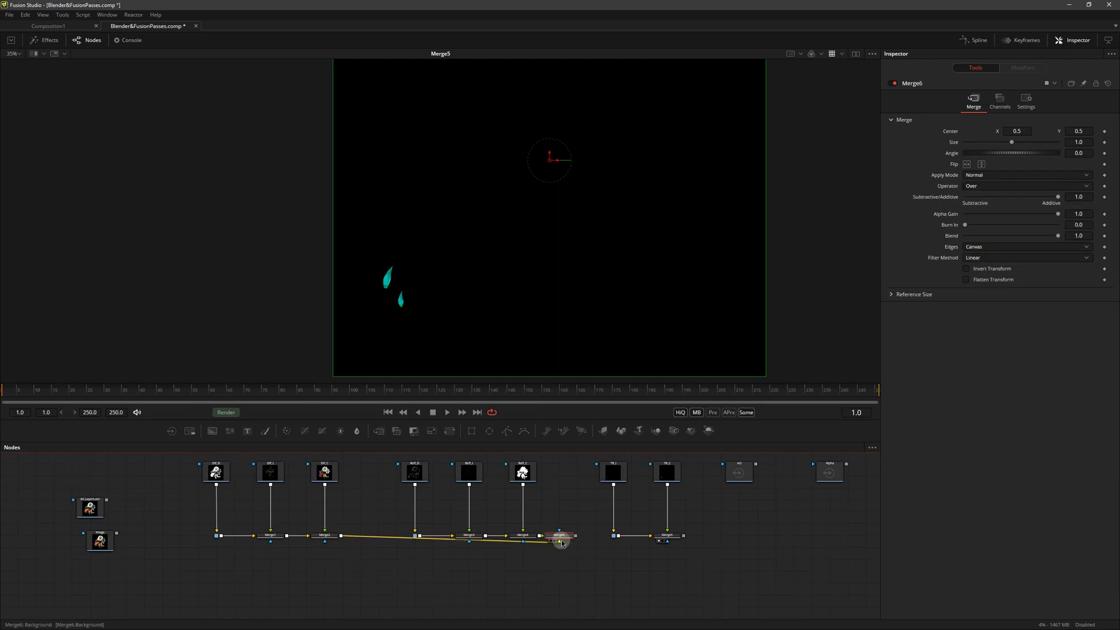
{"action": "left_click_drag", "start_coordinate": [560, 534], "coordinate": [521, 602]}
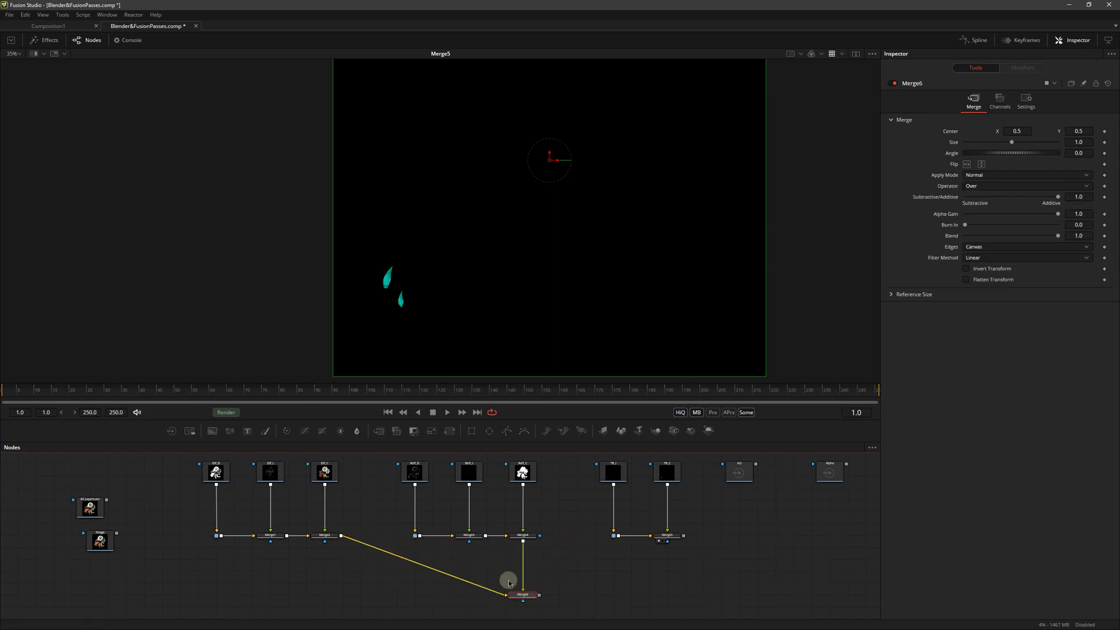
{"action": "left_click", "coordinate": [415, 572], "text": "alt"}
{"action": "left_click_drag", "start_coordinate": [414, 572], "coordinate": [340, 594]}
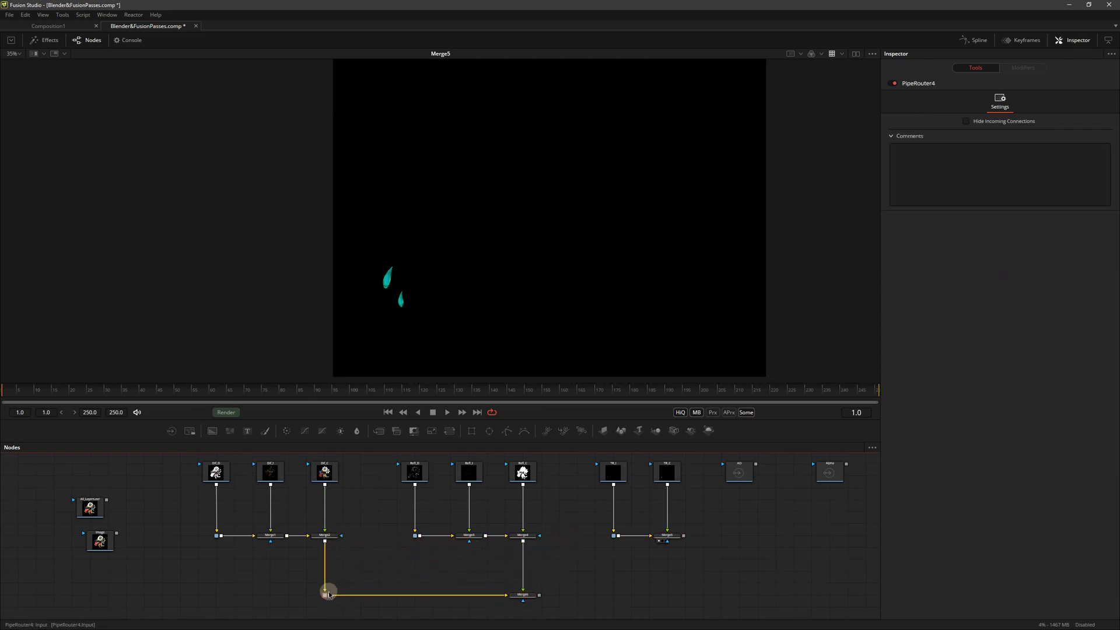
{"action": "left_click_drag", "start_coordinate": [524, 594], "coordinate": [505, 301]}
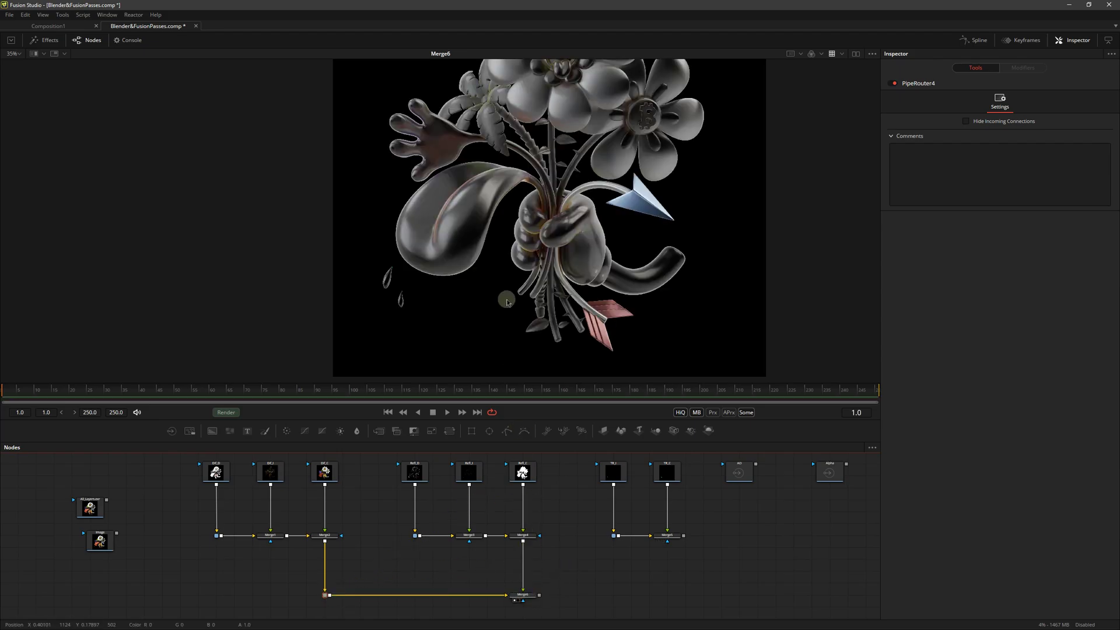
{"action": "scroll", "coordinate": [604, 140], "scroll_direction": "up", "scroll_amount": 5}
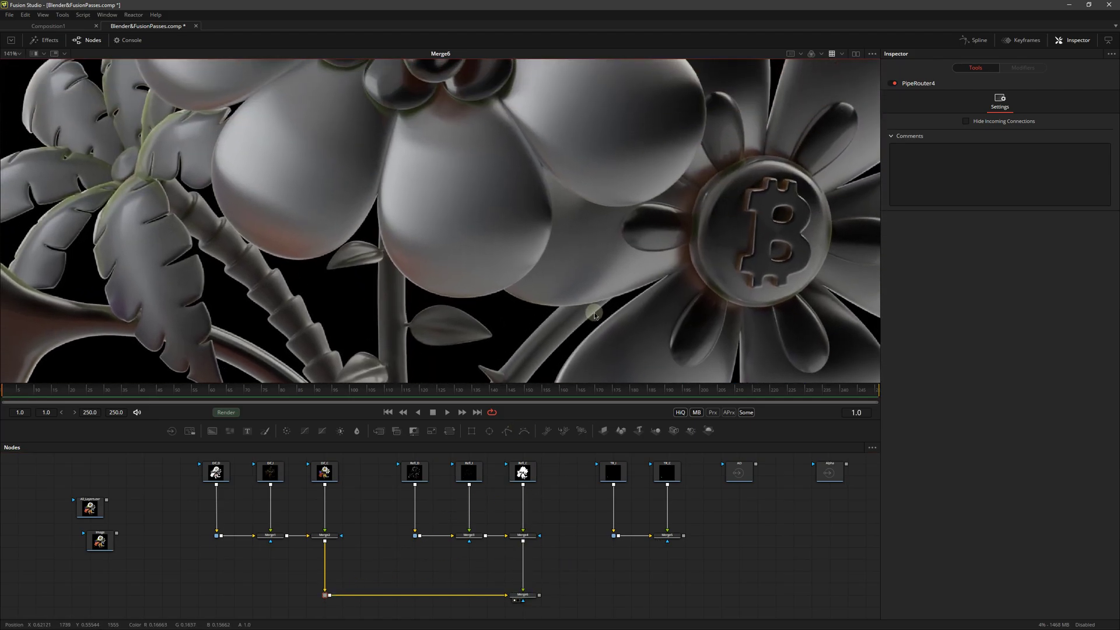
- Set Merge6's Alpha Gain to 0, testing Blend at 0 before restoring 1.0
{"action": "left_click", "coordinate": [523, 595]}
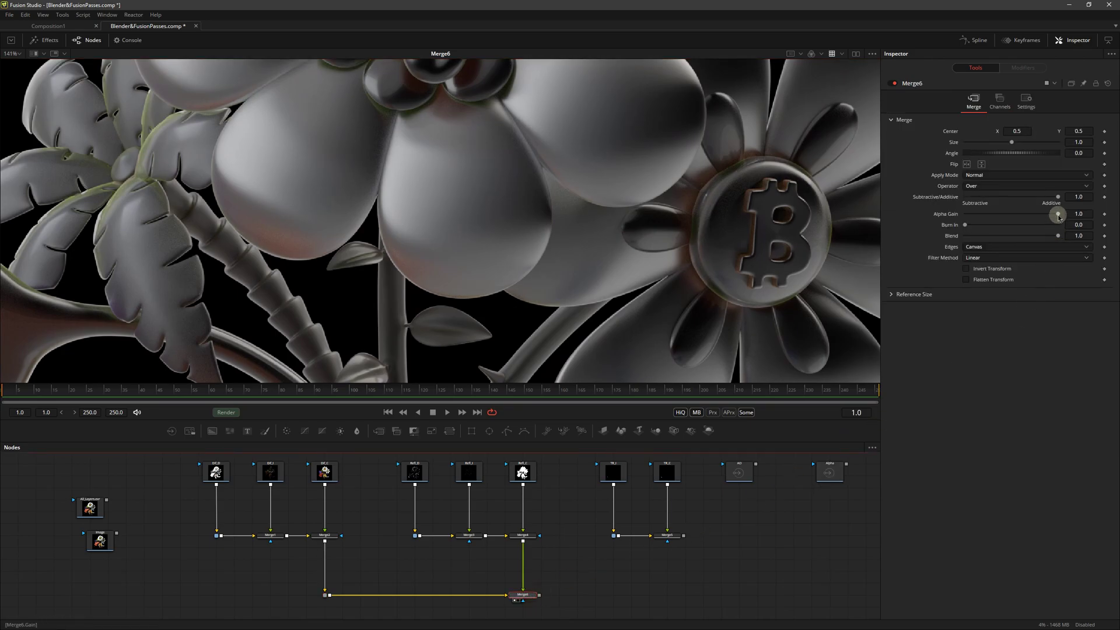
{"action": "left_click_drag", "start_coordinate": [1059, 214], "coordinate": [965, 214]}
{"action": "middle_click_drag", "start_coordinate": [795, 269], "coordinate": [706, 219]}
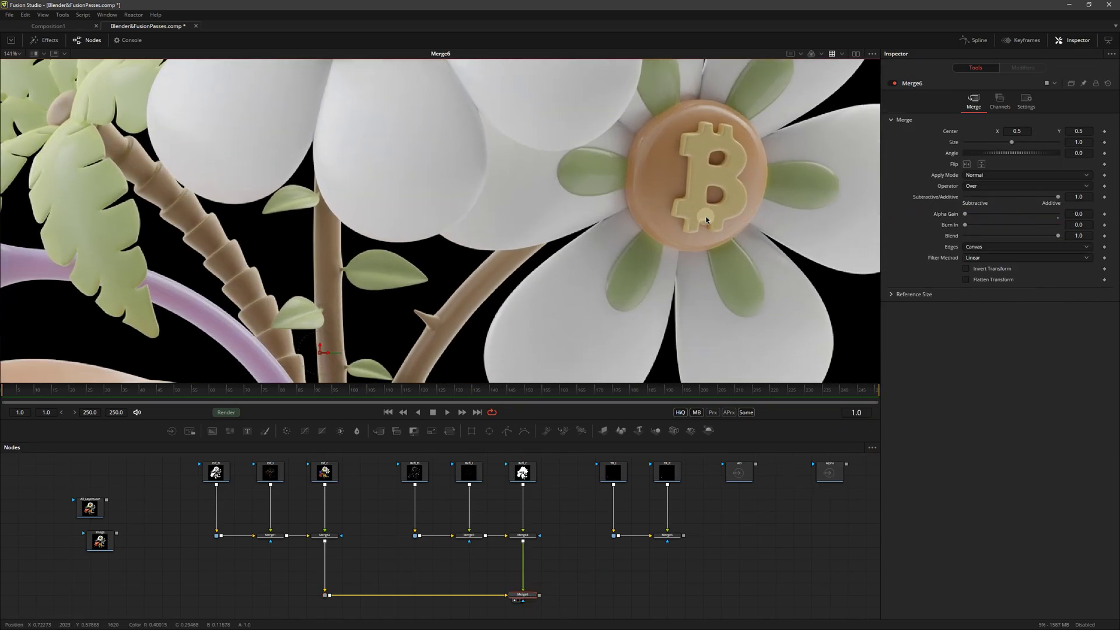
{"action": "mouse_move", "coordinate": [1058, 235]}
{"action": "left_mouse_down"}
{"action": "mouse_move", "coordinate": [939, 236]}
{"action": "mouse_move", "coordinate": [1100, 243]}
{"action": "mouse_move", "coordinate": [892, 243]}
{"action": "left_mouse_up"}
{"action": "left_click_drag", "start_coordinate": [1020, 243], "coordinate": [1104, 247]}
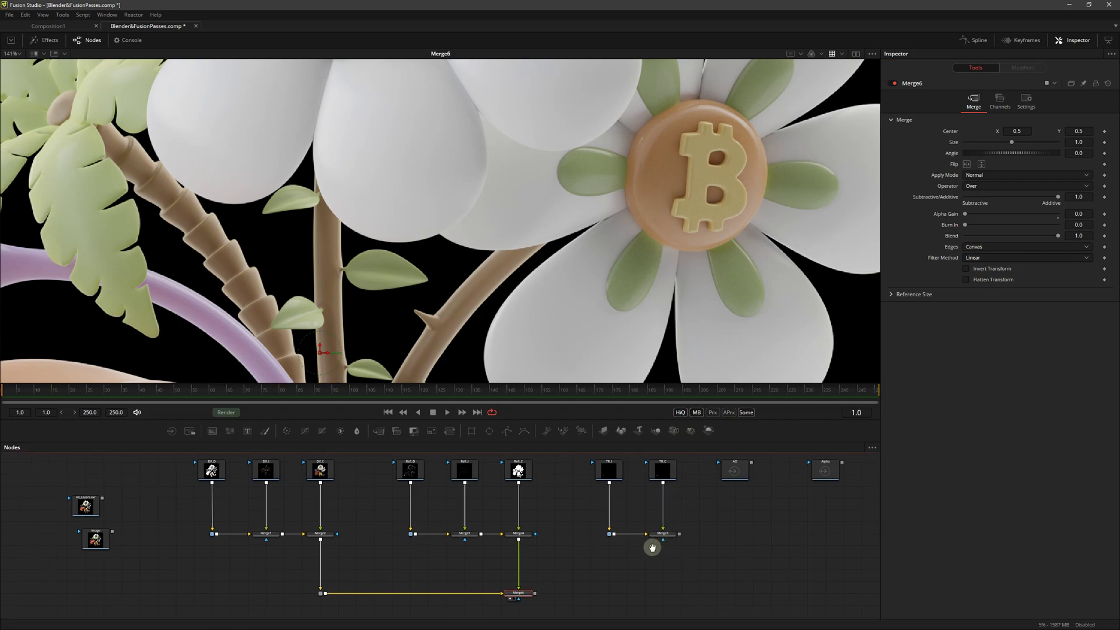
{"action": "middle_click_drag", "start_coordinate": [653, 543], "coordinate": [586, 535]}
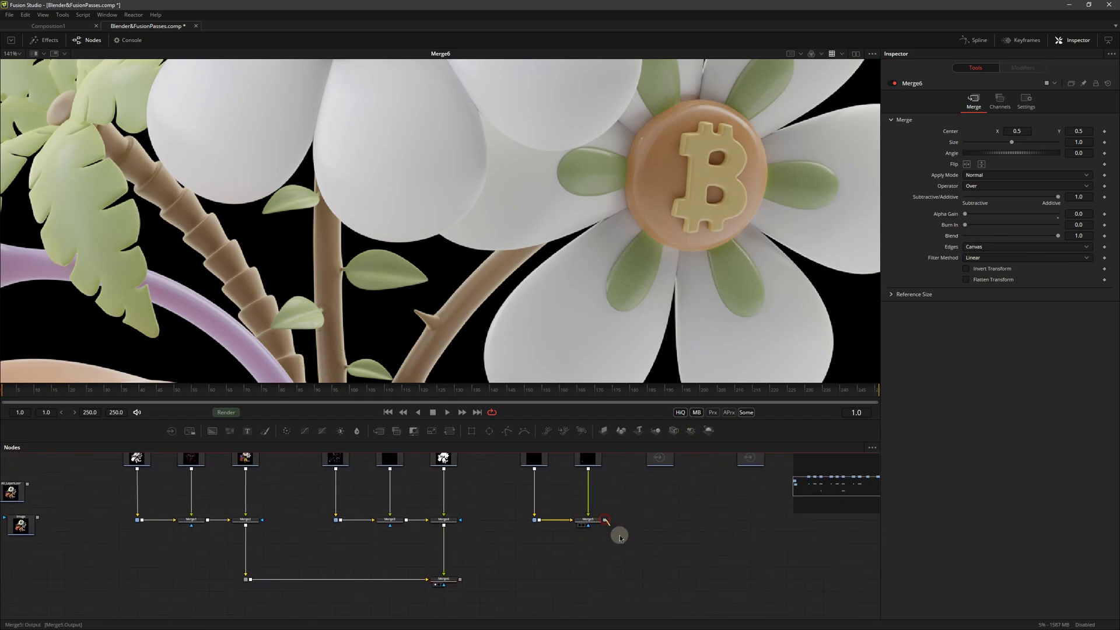
{"action": "left_click_drag", "start_coordinate": [605, 520], "coordinate": [462, 580]}
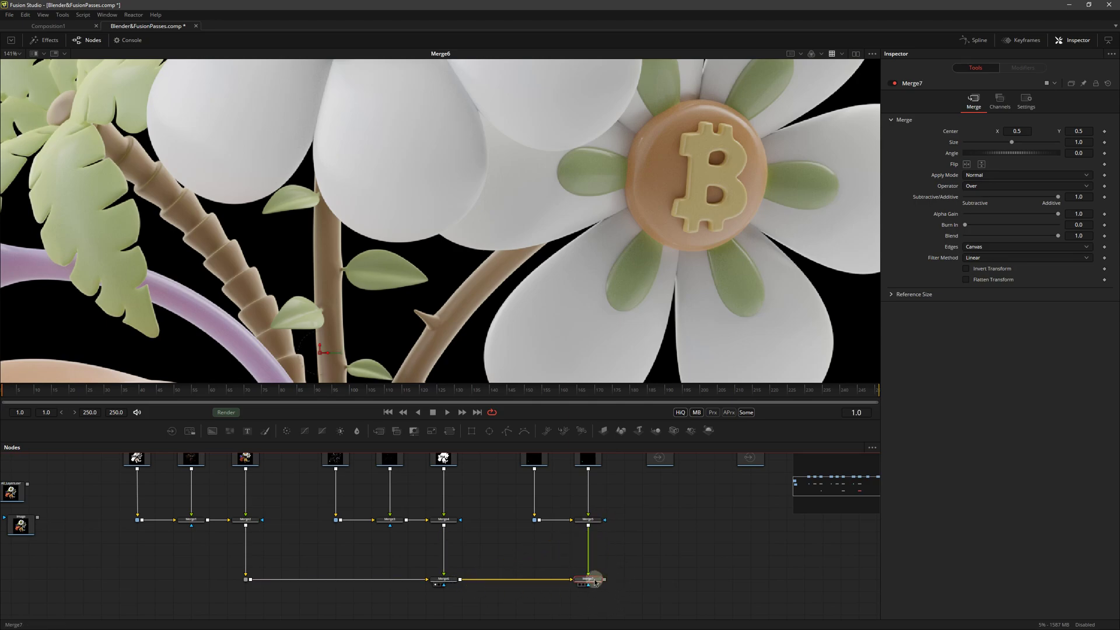
{"action": "key", "text": "1"}
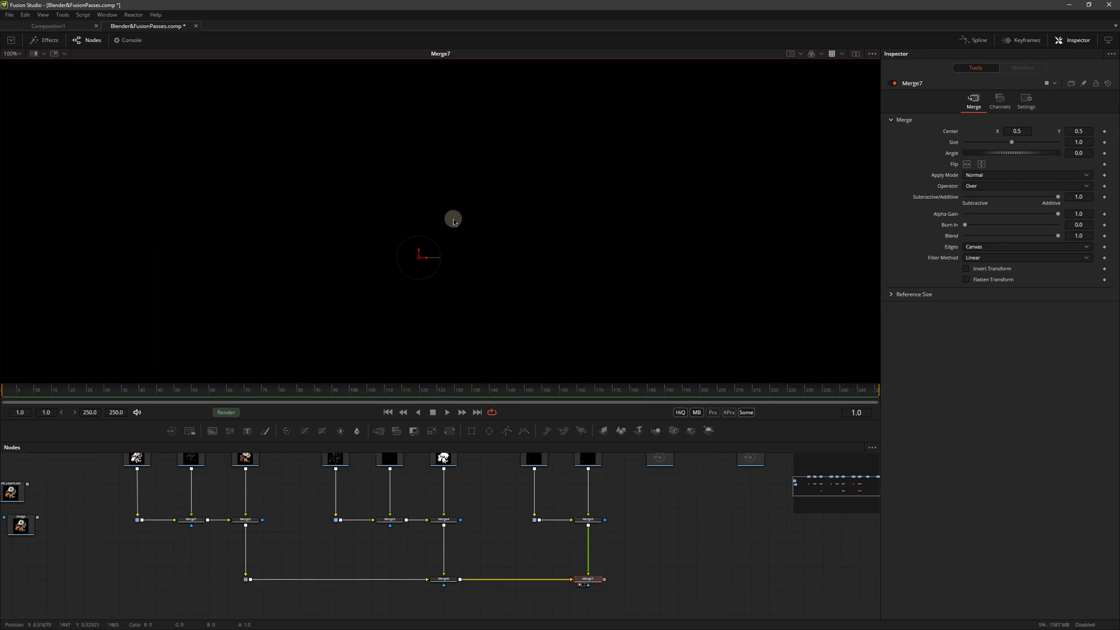
{"action": "key", "text": "ctrl+f"}
{"action": "scroll", "coordinate": [400, 252], "scroll_direction": "down", "scroll_amount": 2}
{"action": "scroll", "coordinate": [350, 305], "scroll_direction": "up", "scroll_amount": 3}
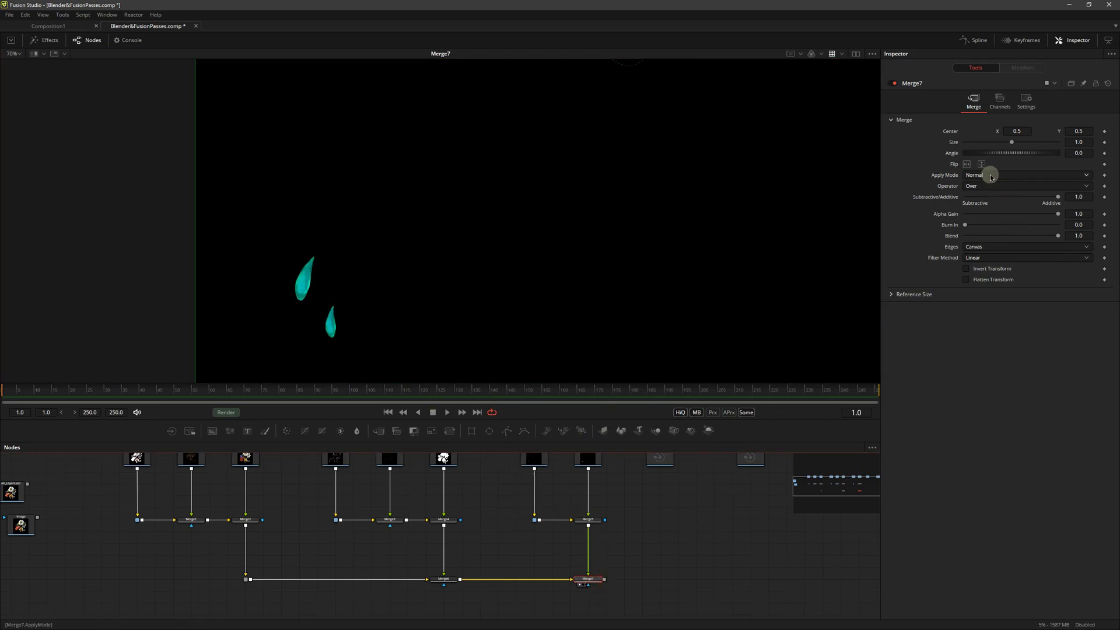
{"action": "left_click", "coordinate": [990, 175]}
{"action": "left_click", "coordinate": [989, 175]}
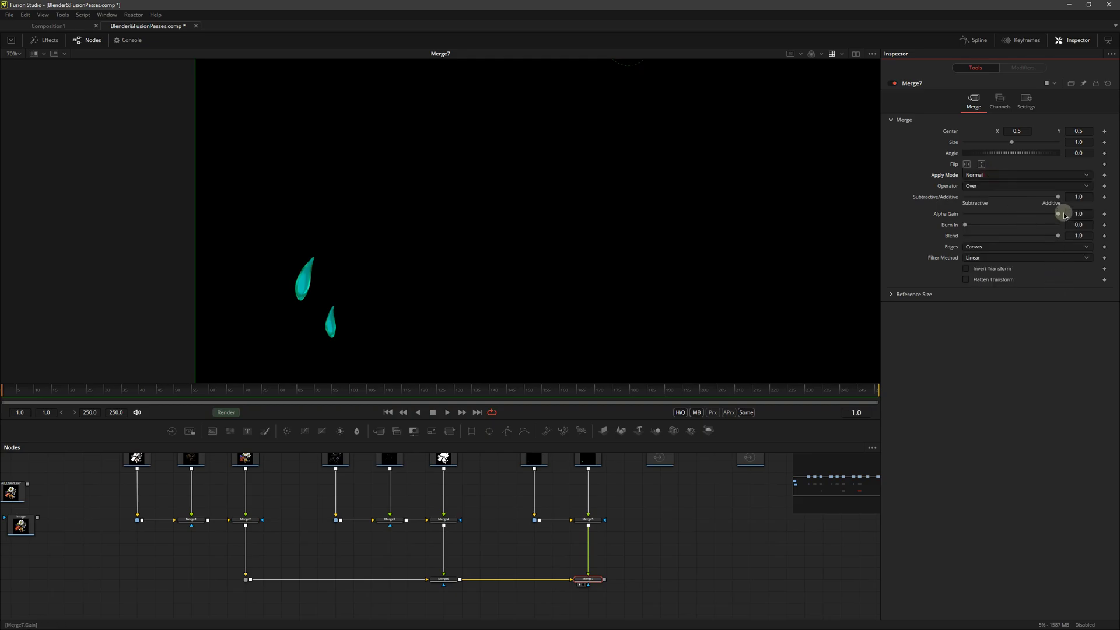
{"action": "left_click_drag", "start_coordinate": [1057, 214], "coordinate": [965, 215]}
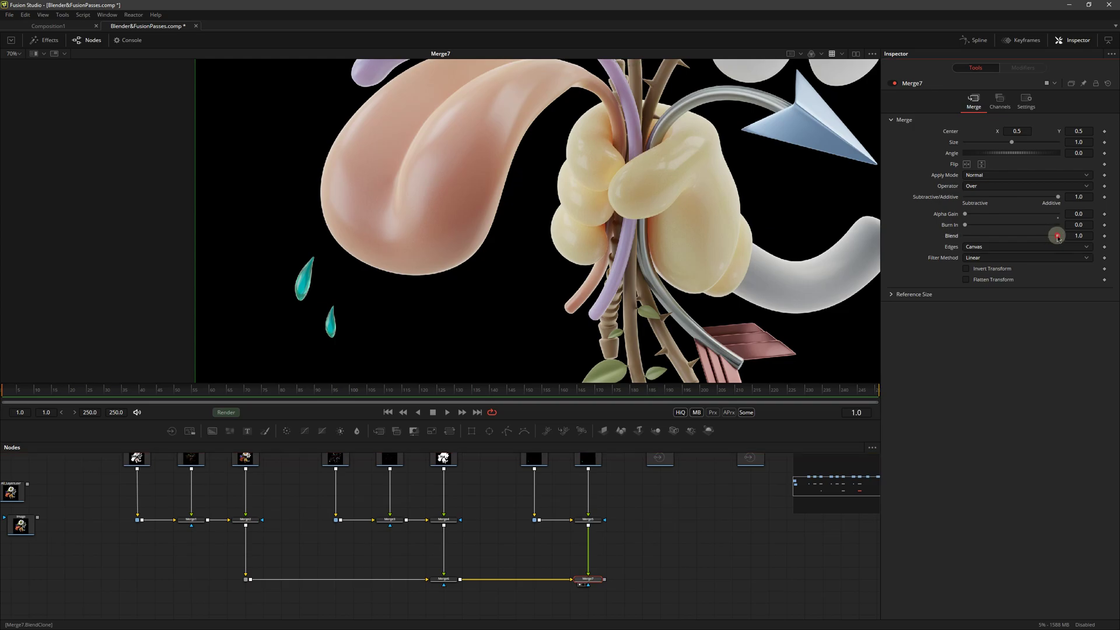
{"action": "mouse_move", "coordinate": [1057, 235]}
{"action": "left_mouse_down"}
{"action": "mouse_move", "coordinate": [876, 244]}
{"action": "mouse_move", "coordinate": [1101, 246]}
{"action": "left_mouse_up"}
{"action": "scroll", "coordinate": [667, 294], "scroll_direction": "down", "scroll_amount": 2, "text": "ctrl"}
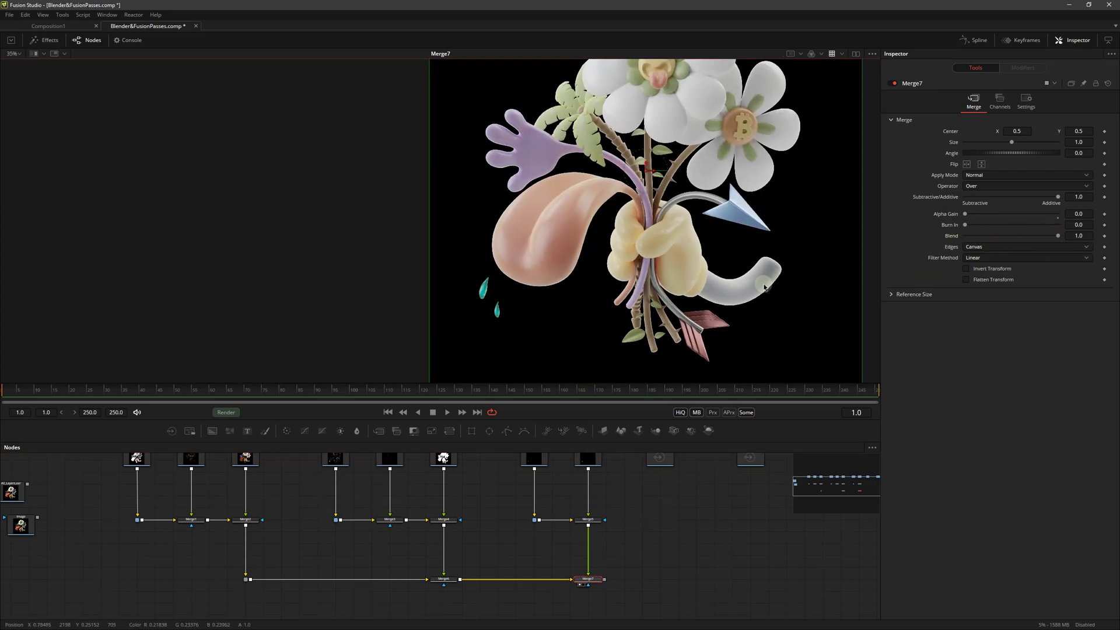
{"action": "mouse_move", "coordinate": [774, 269]}
{"action": "middle_mouse_down"}
{"action": "mouse_move", "coordinate": [719, 325]}
{"action": "mouse_move", "coordinate": [692, 304]}
{"action": "middle_mouse_up"}
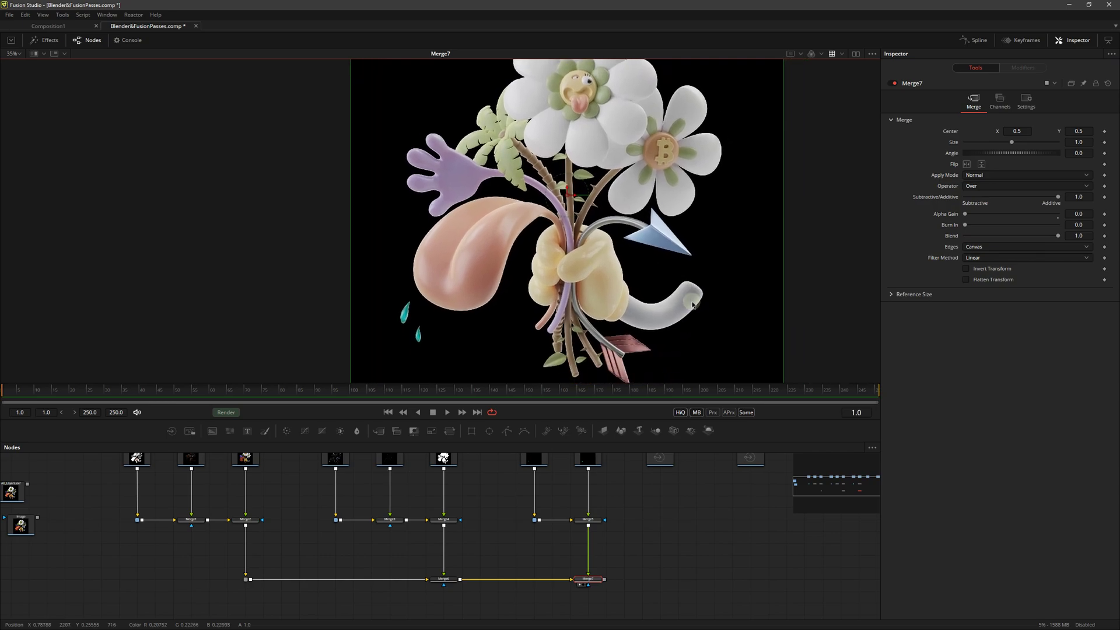
{"action": "mouse_move", "coordinate": [681, 506]}
{"action": "middle_mouse_down"}
{"action": "mouse_move", "coordinate": [647, 533]}
{"action": "mouse_move", "coordinate": [637, 527]}
{"action": "middle_mouse_up"}
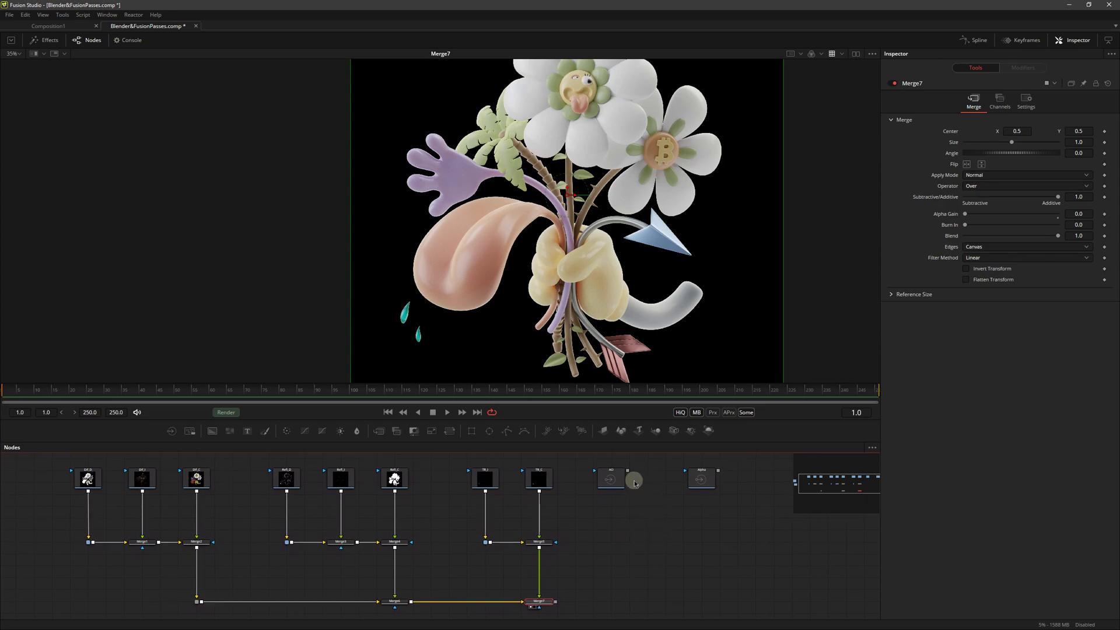
- Merge the AO pass over Merge7 in a new Merge8 set to Multiply at Blend 0.629
{"action": "left_click_drag", "start_coordinate": [626, 470], "coordinate": [556, 601]}
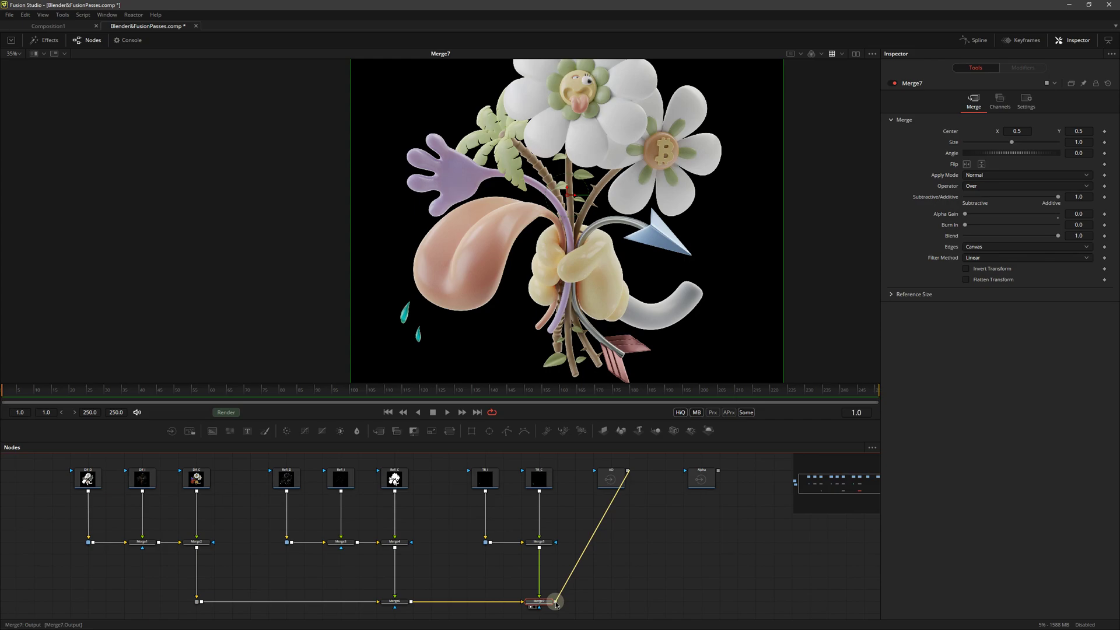
{"action": "left_click_drag", "start_coordinate": [557, 602], "coordinate": [556, 602]}
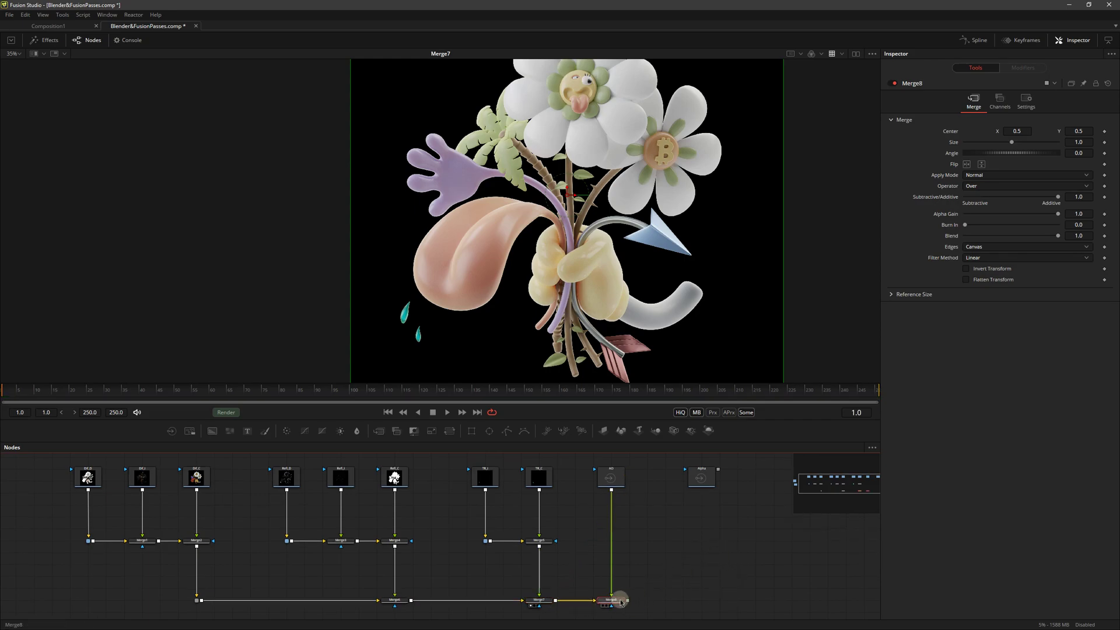
{"action": "left_click", "coordinate": [986, 175]}
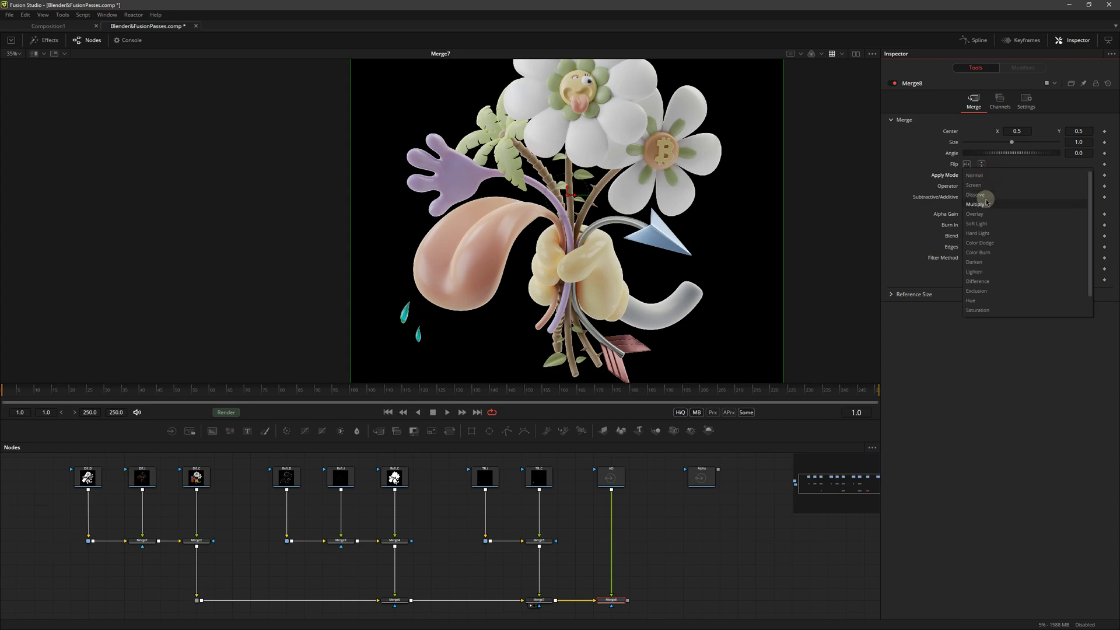
{"action": "left_click", "coordinate": [986, 204]}
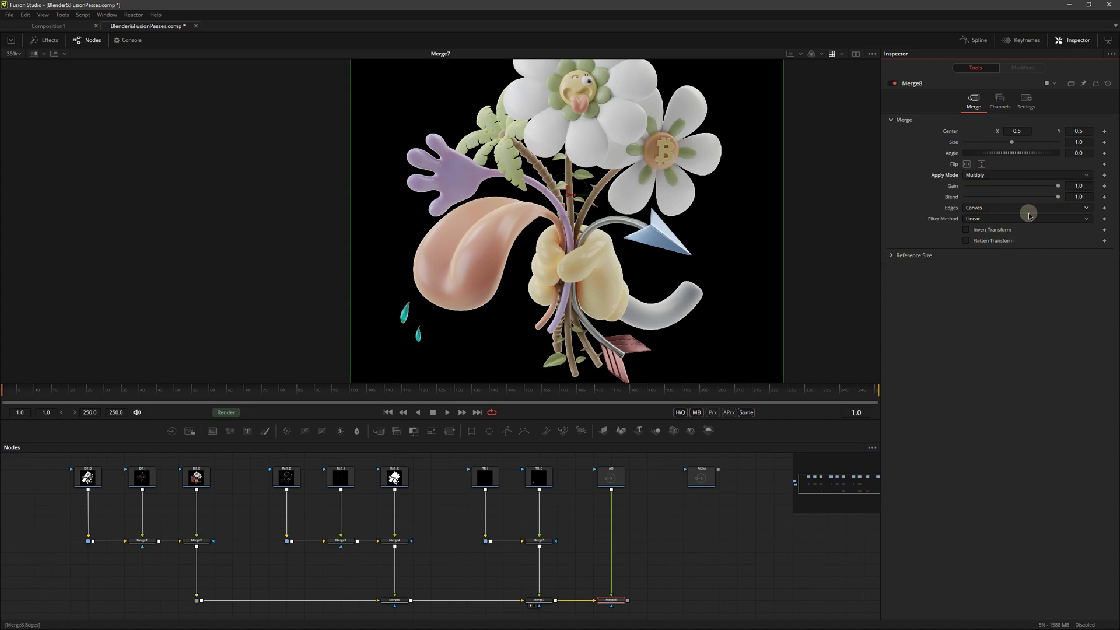
{"action": "left_click", "coordinate": [603, 605]}
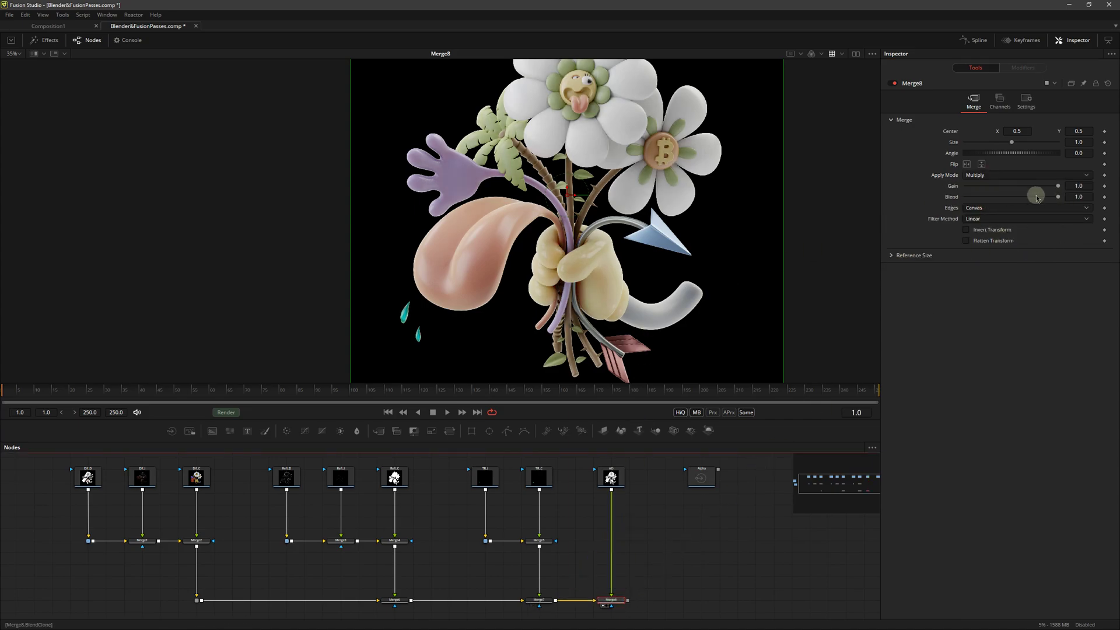
{"action": "mouse_move", "coordinate": [1058, 199]}
{"action": "left_mouse_down"}
{"action": "mouse_move", "coordinate": [927, 199]}
{"action": "mouse_move", "coordinate": [1057, 199]}
{"action": "mouse_move", "coordinate": [991, 198]}
{"action": "mouse_move", "coordinate": [1044, 199]}
{"action": "mouse_move", "coordinate": [997, 198]}
{"action": "mouse_move", "coordinate": [1020, 205]}
{"action": "left_mouse_up"}
{"action": "scroll", "coordinate": [544, 282], "scroll_direction": "down", "scroll_amount": 2}
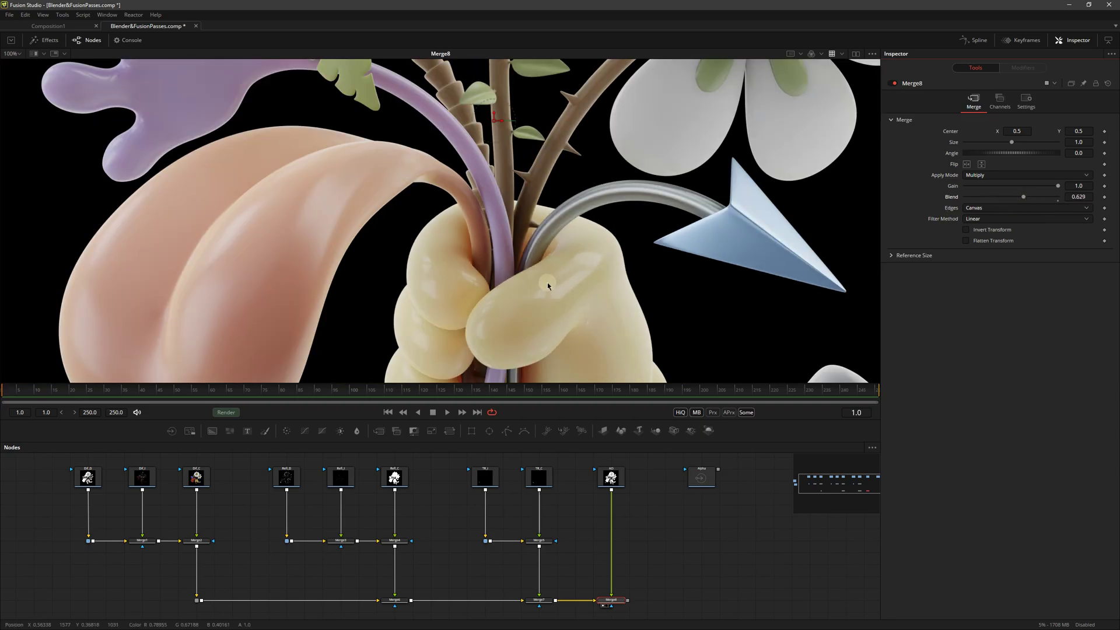
{"action": "scroll", "coordinate": [545, 283], "scroll_direction": "down", "scroll_amount": 2}
{"action": "scroll", "coordinate": [545, 282], "scroll_direction": "down", "scroll_amount": 1}
- Enlarge the node graph, select the Alpha loader, and expand its Format channel assignments
{"action": "scroll", "coordinate": [670, 525], "scroll_direction": "down", "scroll_amount": 2}
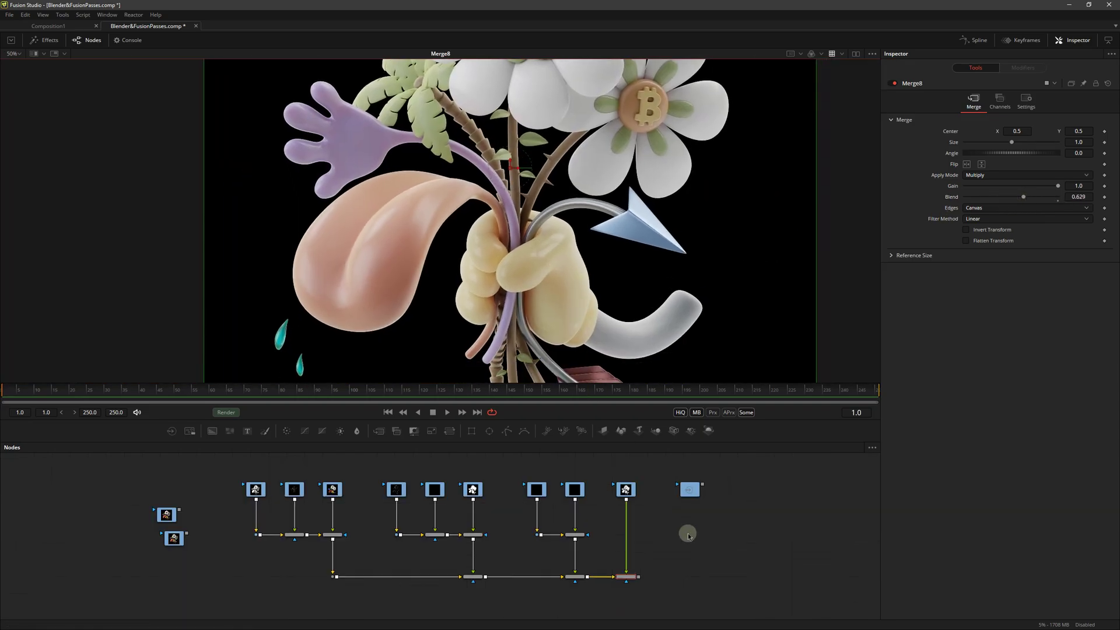
{"action": "scroll", "coordinate": [652, 533], "scroll_direction": "down", "scroll_amount": 1}
{"action": "scroll", "coordinate": [620, 523], "scroll_direction": "down", "scroll_amount": 1}
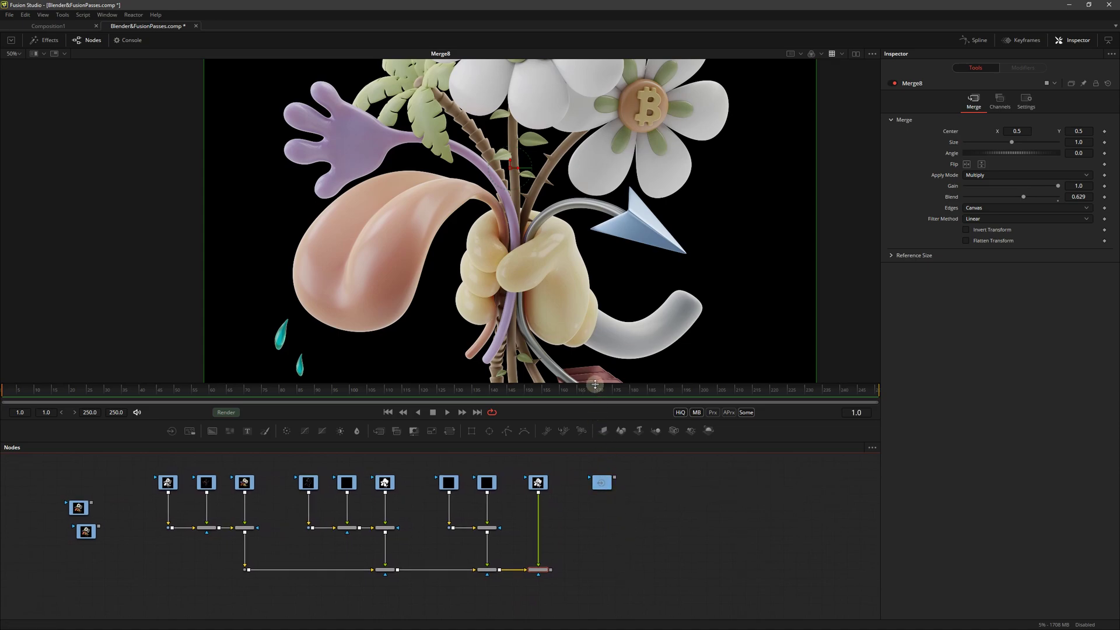
{"action": "left_click_drag", "start_coordinate": [595, 384], "coordinate": [595, 350]}
{"action": "scroll", "coordinate": [583, 528], "scroll_direction": "up", "scroll_amount": 2}
{"action": "middle_click_drag", "start_coordinate": [613, 485], "coordinate": [600, 514]}
{"action": "left_click", "coordinate": [595, 446]}
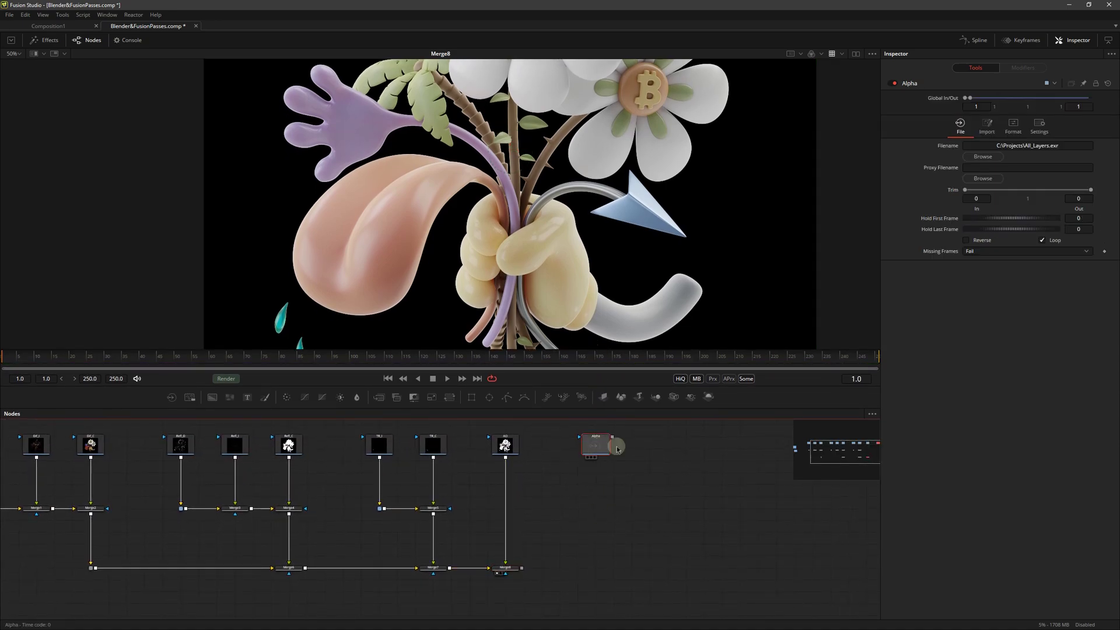
{"action": "left_click", "coordinate": [1013, 129]}
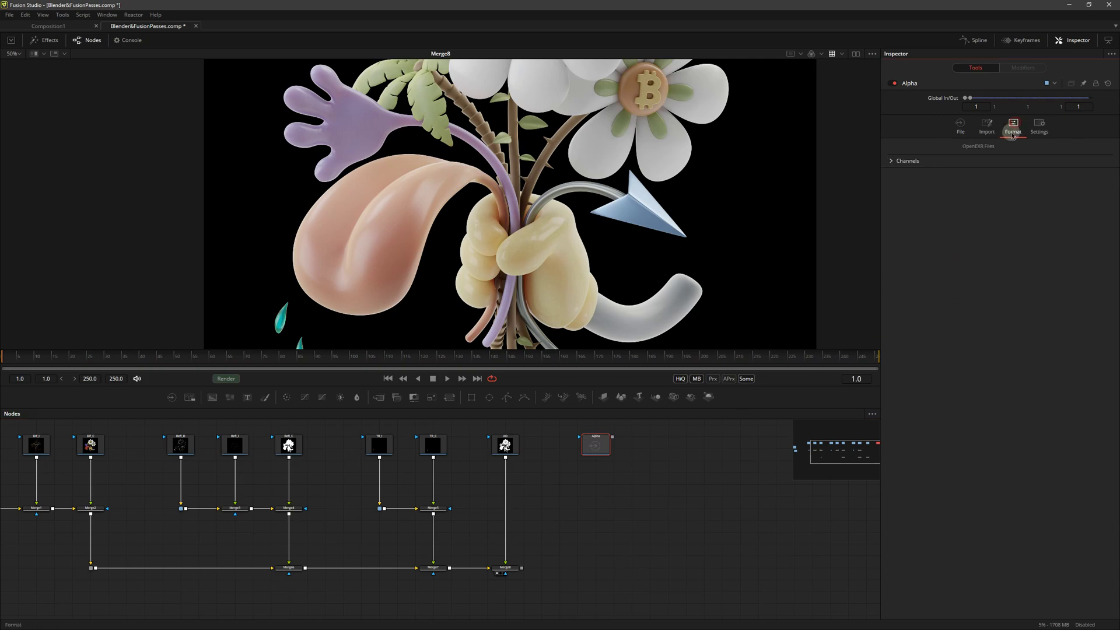
{"action": "left_click", "coordinate": [891, 161]}
- Map the Alpha loader's red, green and blue channels to Alpha.V and view the white matte
{"action": "left_click", "coordinate": [1006, 172]}
{"action": "left_click", "coordinate": [1011, 221]}
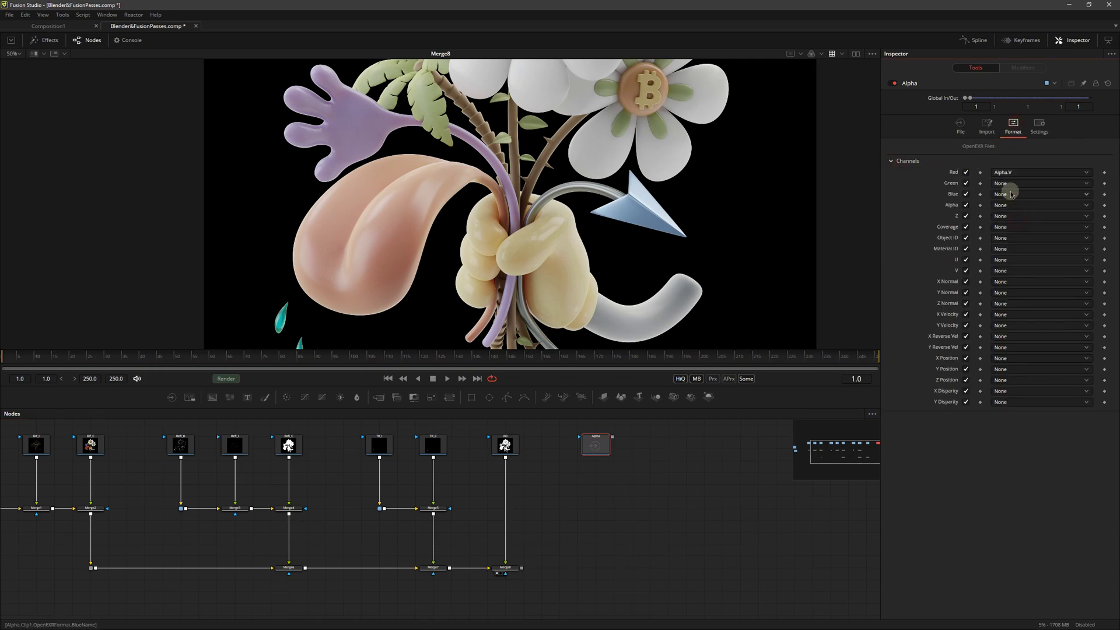
{"action": "left_click", "coordinate": [1008, 172]}
{"action": "left_click", "coordinate": [1012, 232]}
{"action": "left_click", "coordinate": [1006, 194]}
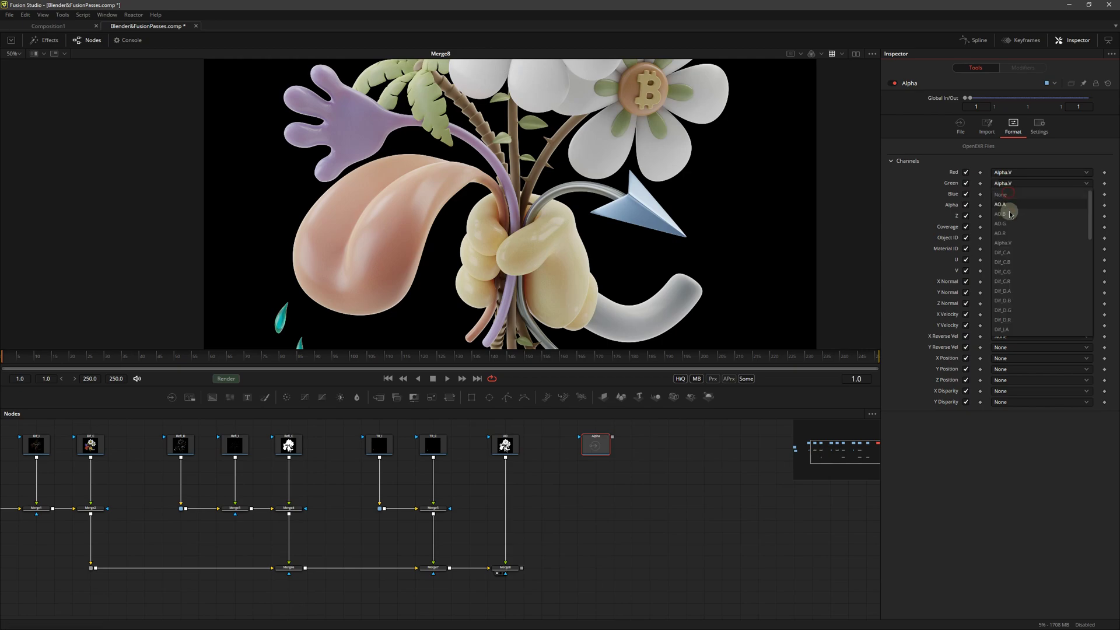
{"action": "left_click", "coordinate": [1001, 242]}
{"action": "left_click_drag", "start_coordinate": [595, 444], "coordinate": [574, 282]}
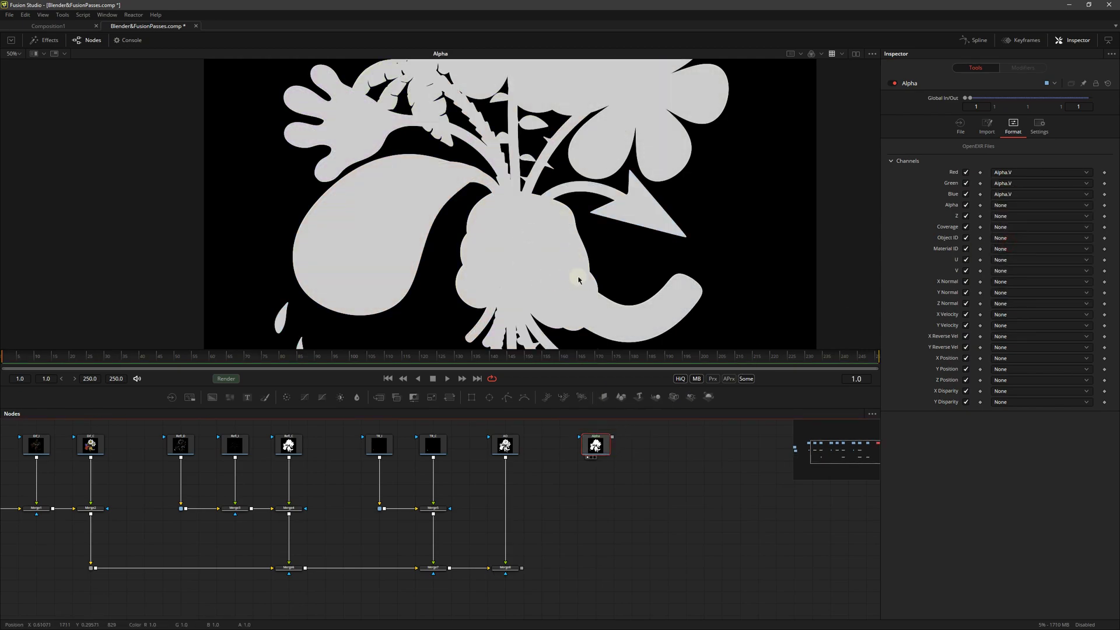
{"action": "right_click", "coordinate": [619, 503]}
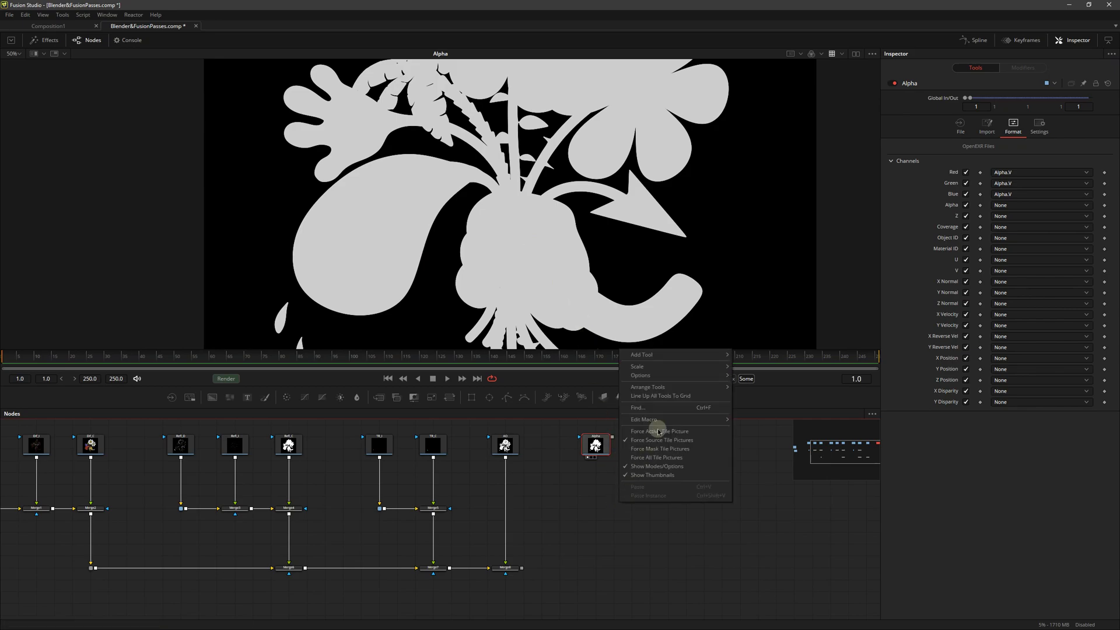
{"action": "mouse_move", "coordinate": [670, 355]}
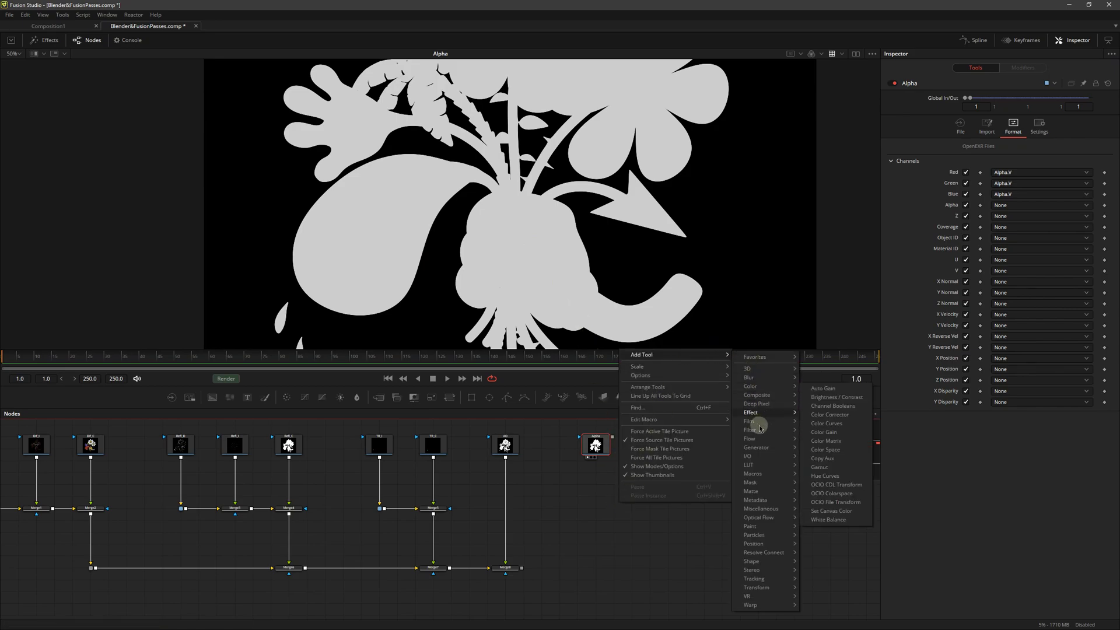
{"action": "mouse_move", "coordinate": [761, 481]}
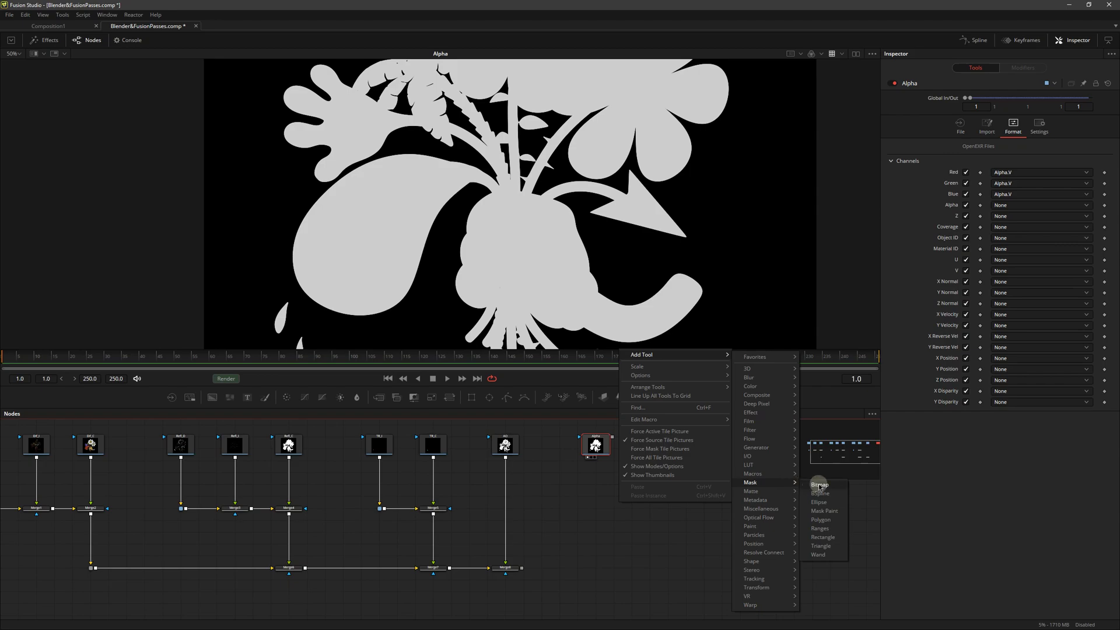
- Add a Bitmap1 mask fed by the Alpha loader, with Channel set to Luminance
{"action": "left_click", "coordinate": [819, 486]}
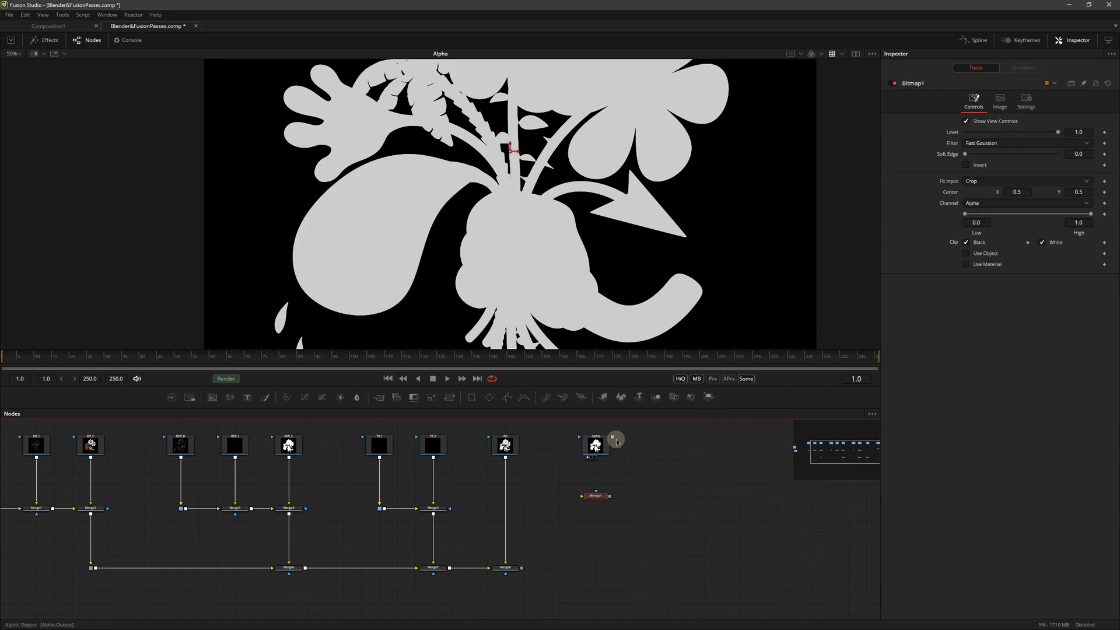
{"action": "left_click_drag", "start_coordinate": [612, 438], "coordinate": [599, 497]}
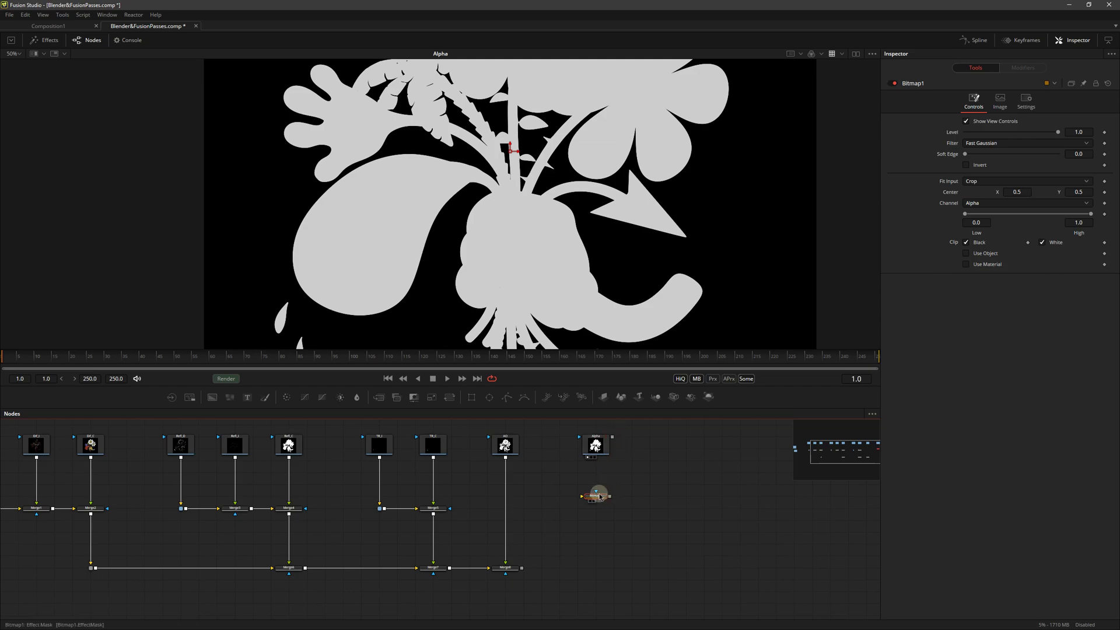
{"action": "left_click_drag", "start_coordinate": [612, 436], "coordinate": [598, 492]}
{"action": "left_click", "coordinate": [984, 207]}
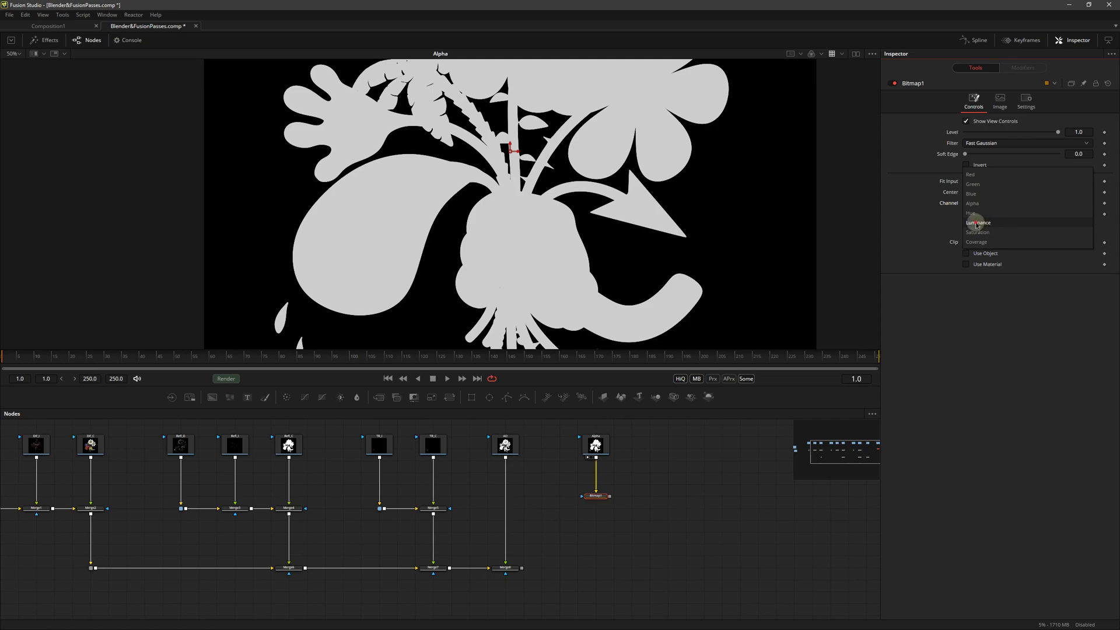
{"action": "left_click", "coordinate": [977, 223]}
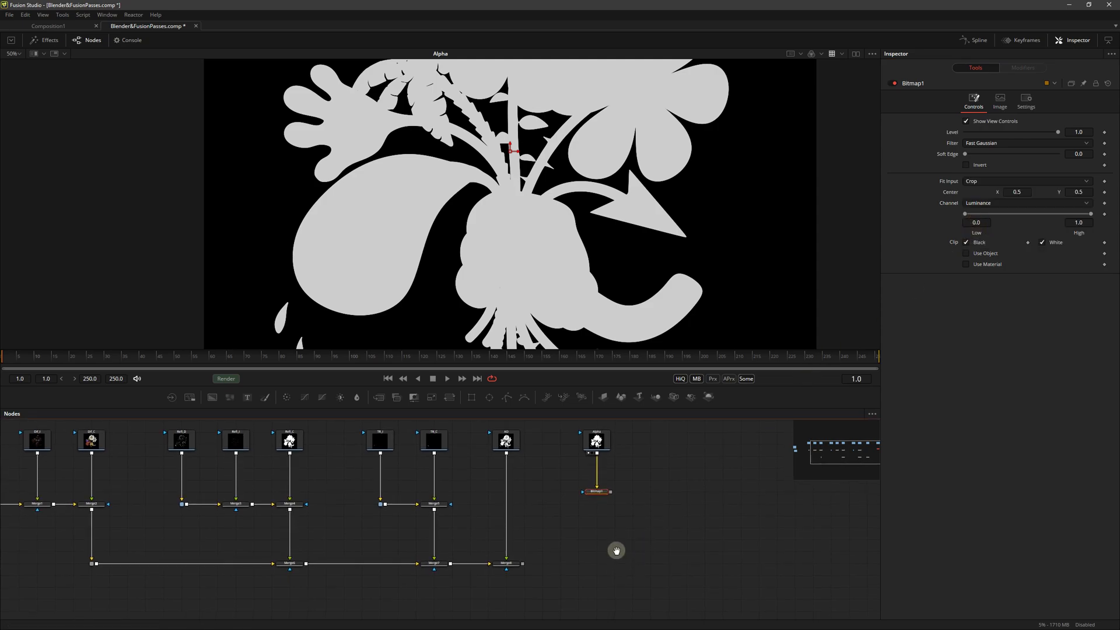
{"action": "middle_click_drag", "start_coordinate": [612, 550], "coordinate": [618, 536]}
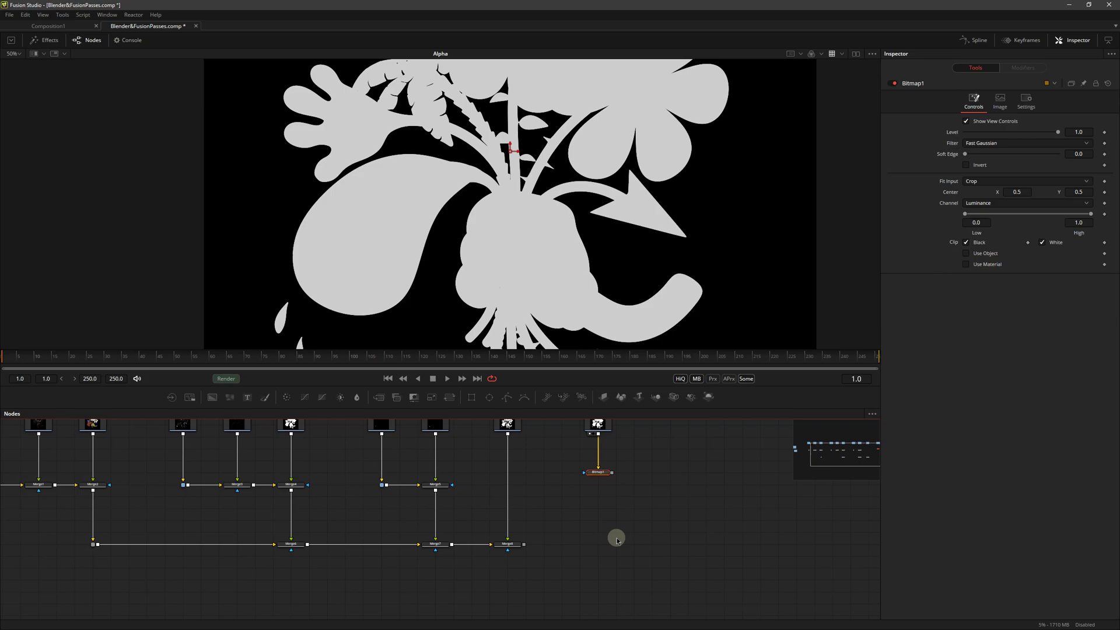
- Add a dark blue Background1 node and check its 2800×2800 image size
{"action": "left_click", "coordinate": [212, 397]}
{"action": "left_click_drag", "start_coordinate": [598, 493], "coordinate": [601, 592]}
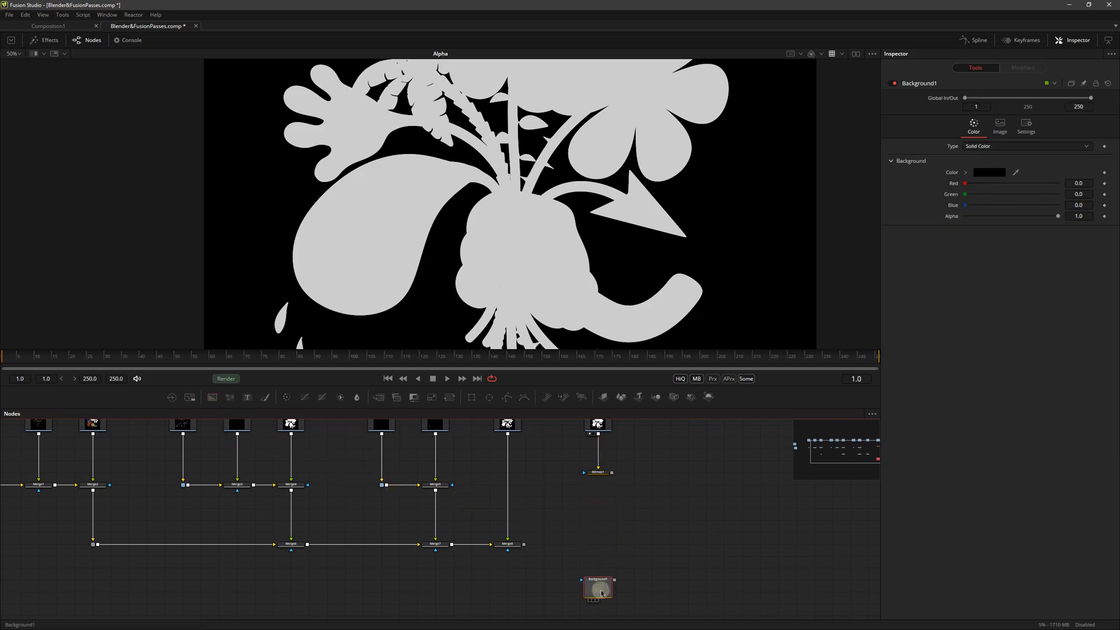
{"action": "left_click", "coordinate": [965, 172]}
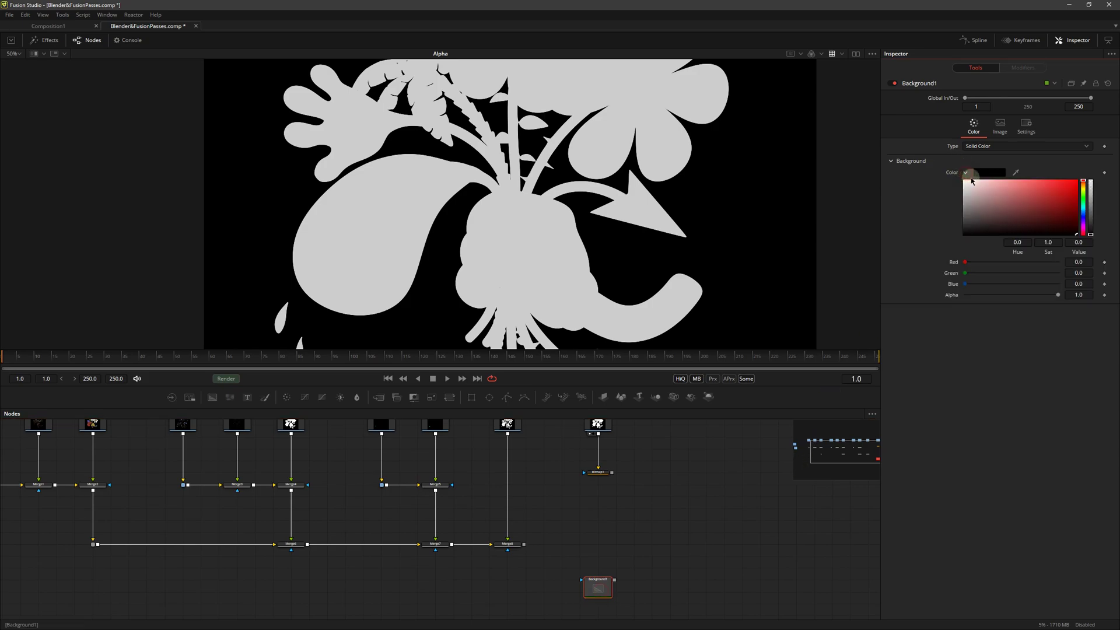
{"action": "left_click", "coordinate": [1083, 215]}
{"action": "left_click_drag", "start_coordinate": [1008, 222], "coordinate": [1005, 223]}
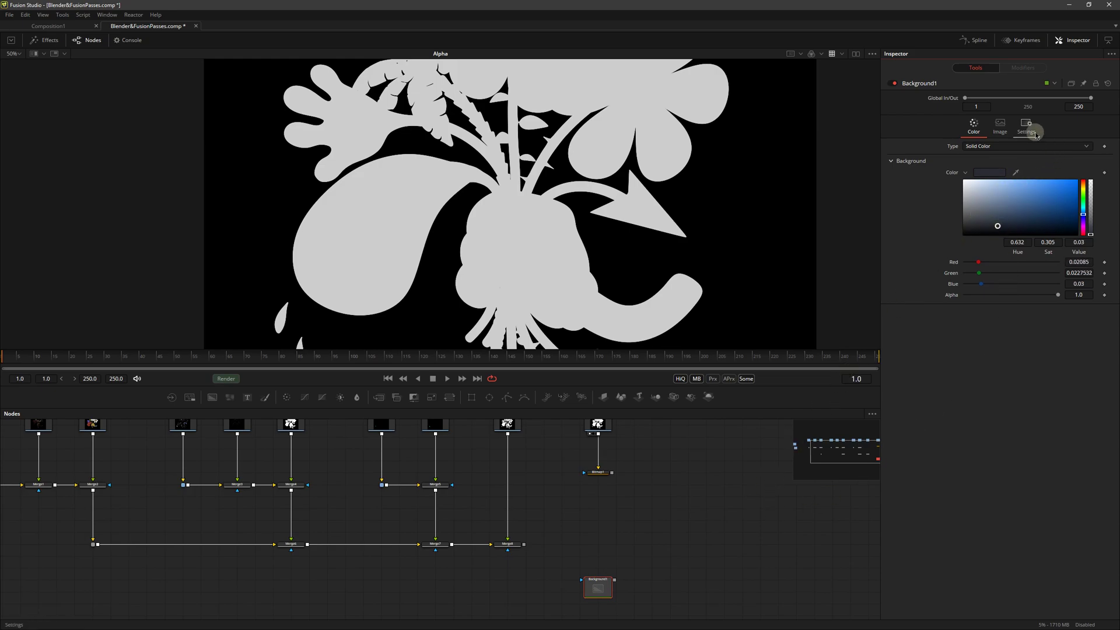
{"action": "left_click", "coordinate": [1000, 124]}
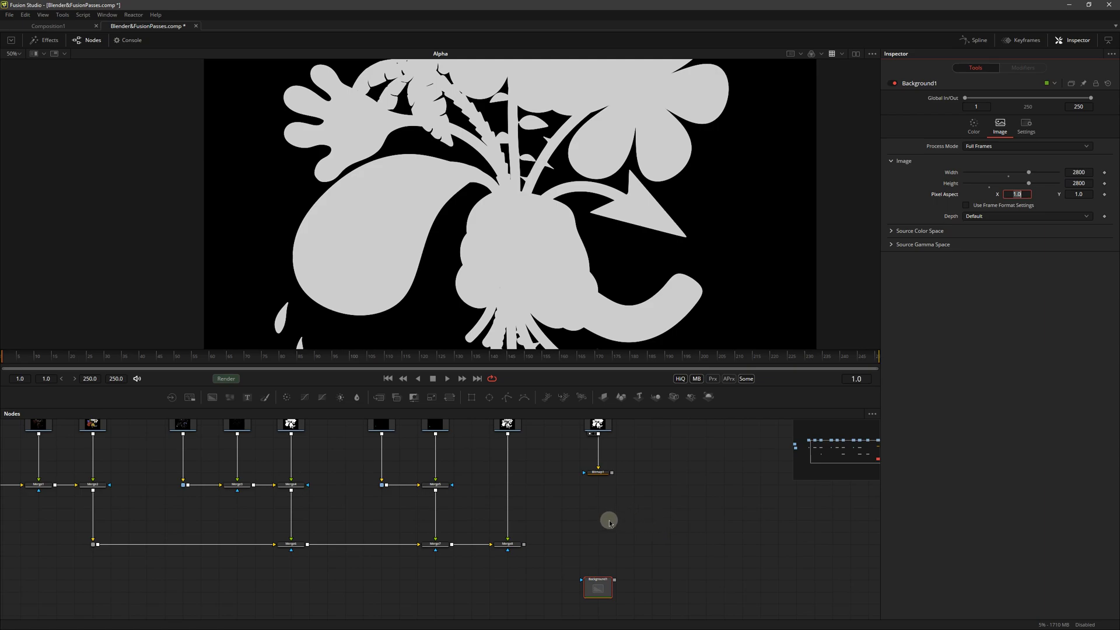
- Drag Merge8's output onto Background1 to create Merge9
{"action": "middle_click_drag", "start_coordinate": [595, 523], "coordinate": [542, 557]}
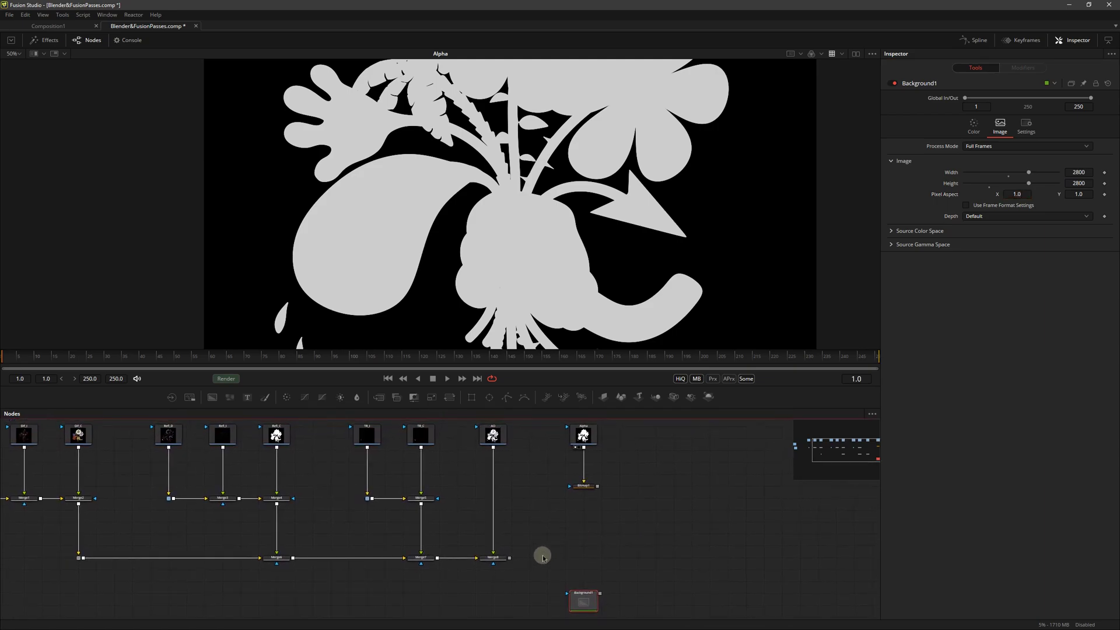
{"action": "left_click_drag", "start_coordinate": [509, 559], "coordinate": [602, 592]}
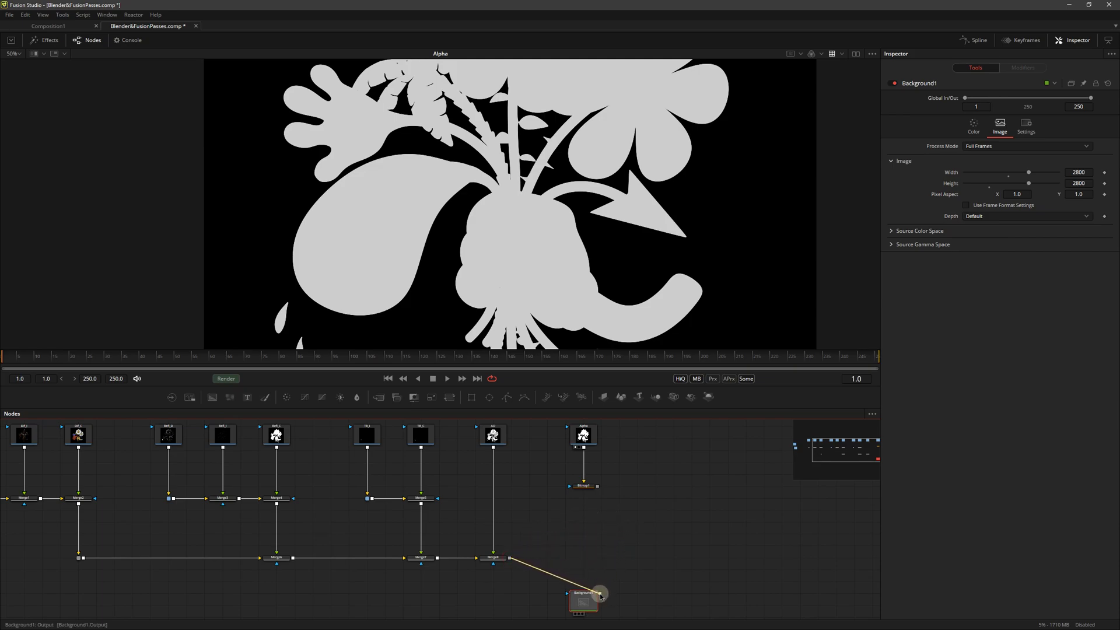
{"action": "left_click_drag", "start_coordinate": [602, 592], "coordinate": [602, 592]}
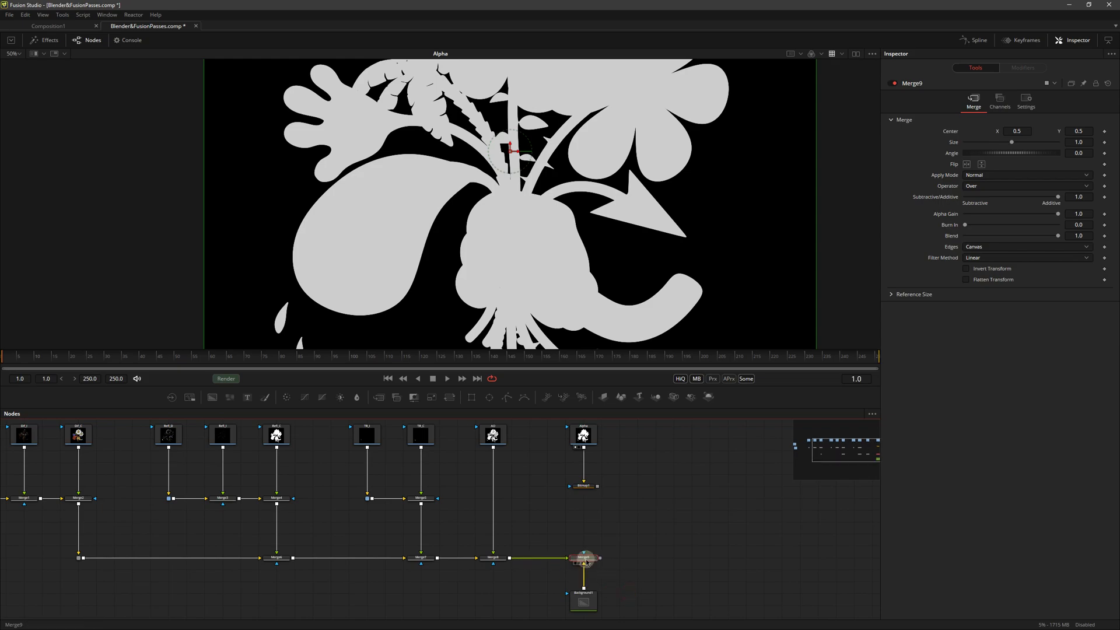
- Undo the accidental insert and connect Bitmap1 as Merge9's effect mask
{"action": "left_click_drag", "start_coordinate": [631, 600], "coordinate": [583, 474]}
{"action": "key", "text": "ctrl+z"}
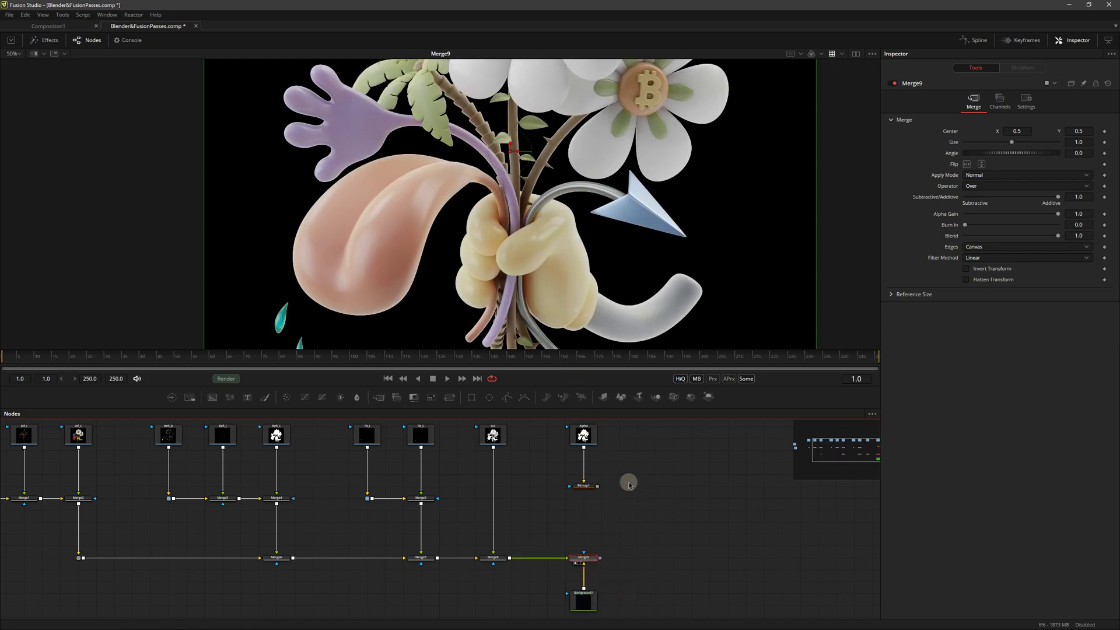
{"action": "left_click_drag", "start_coordinate": [597, 487], "coordinate": [584, 551]}
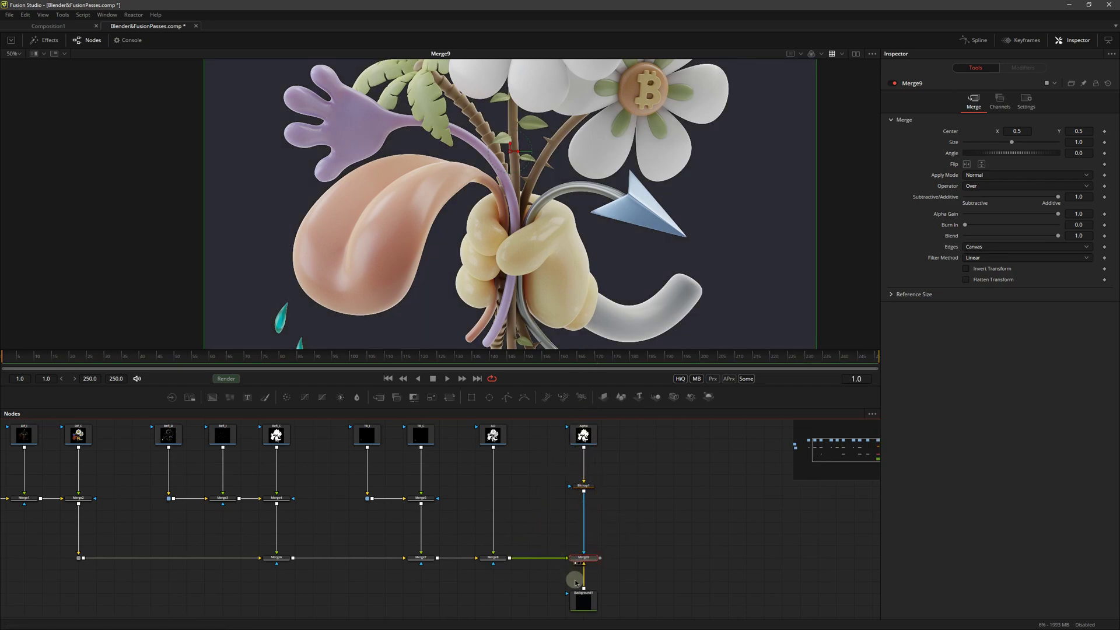
- Set Background1's colour to a dark slate blue with Blue at 0.027
{"action": "left_click", "coordinate": [583, 601]}
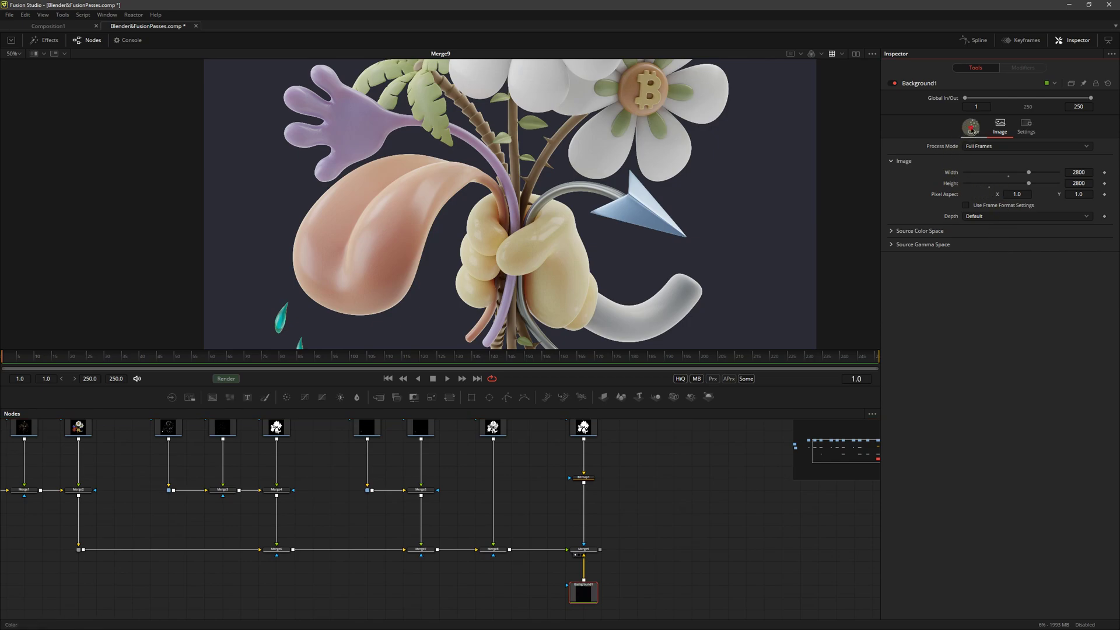
{"action": "left_click_drag", "start_coordinate": [1083, 216], "coordinate": [1082, 211]}
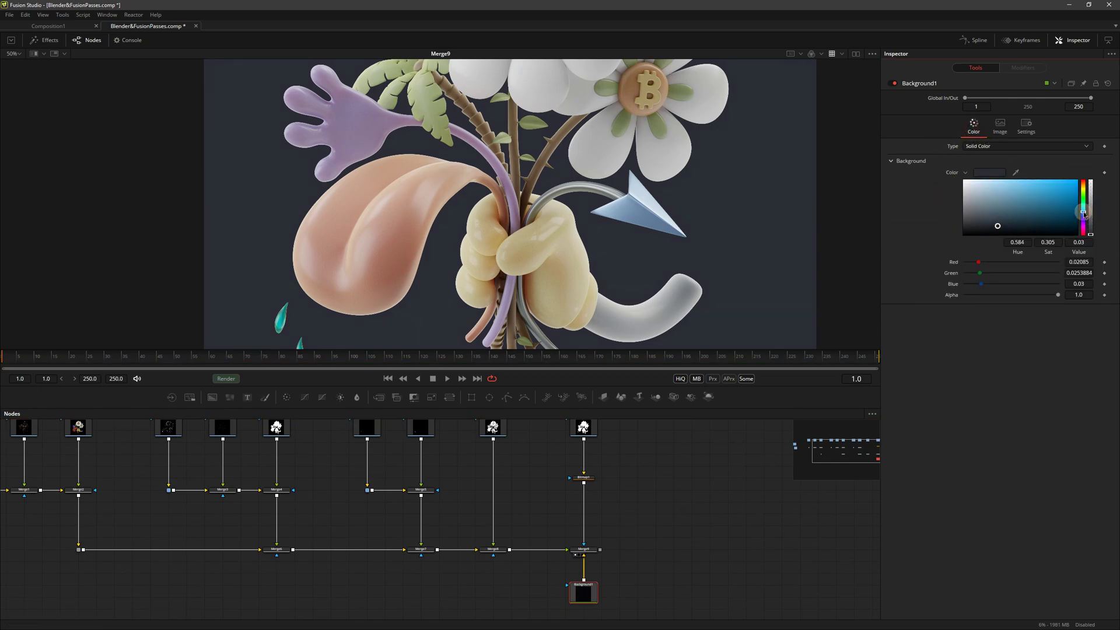
{"action": "left_click_drag", "start_coordinate": [996, 226], "coordinate": [1002, 226]}
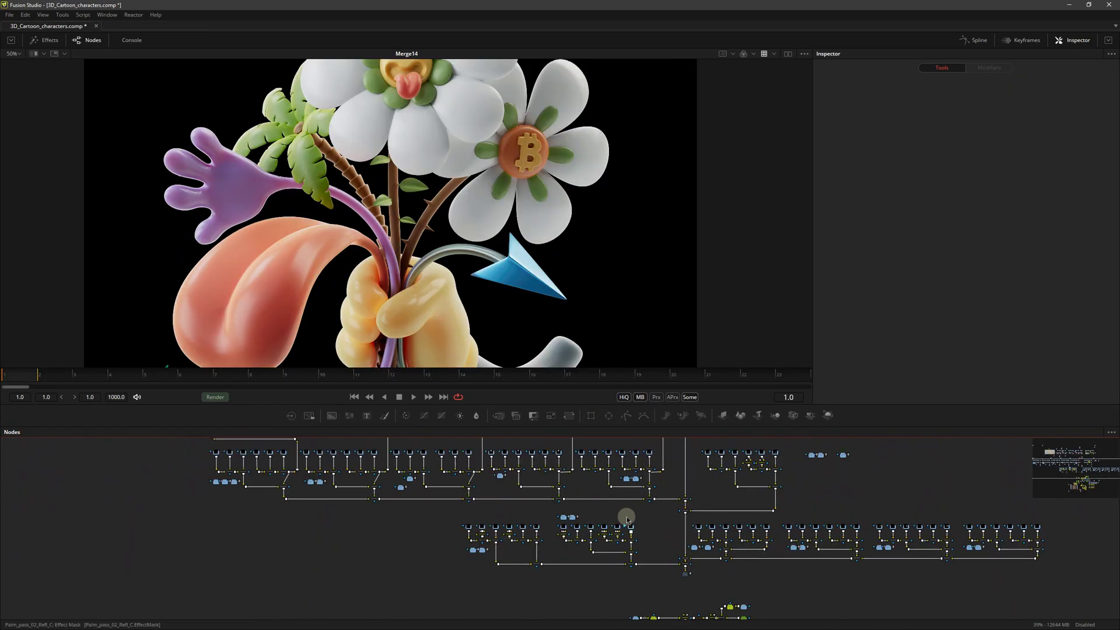
- View the Merge22 hand merge and the Merge1, Merge3 and Merge22_1_1 tongue merges in turn
{"action": "scroll", "coordinate": [627, 517], "scroll_direction": "up", "scroll_amount": 5}
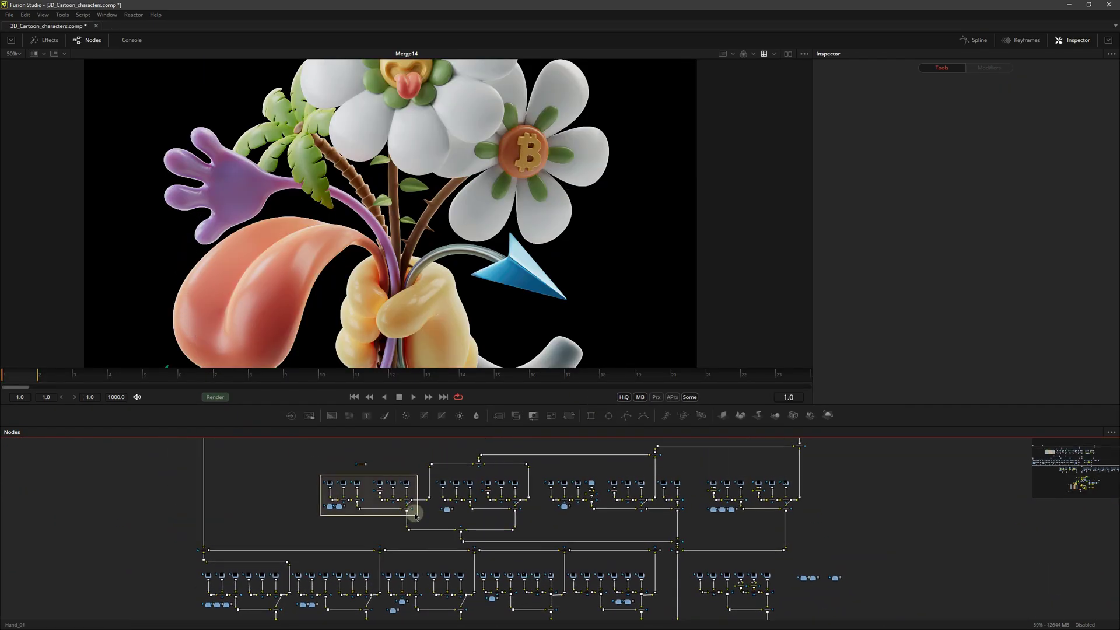
{"action": "left_click", "coordinate": [425, 540]}
{"action": "left_click", "coordinate": [468, 571]}
{"action": "key", "text": "1"}
{"action": "scroll", "coordinate": [493, 559], "scroll_direction": "down", "scroll_amount": 2}
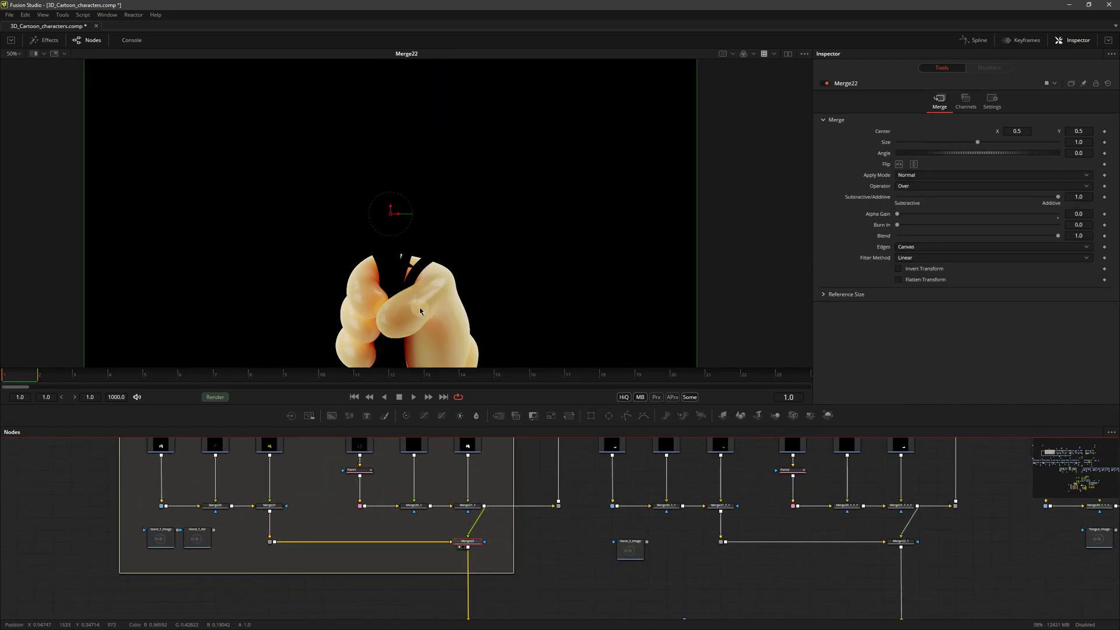
{"action": "scroll", "coordinate": [397, 291], "scroll_direction": "up", "scroll_amount": 2}
{"action": "scroll", "coordinate": [653, 570], "scroll_direction": "right", "scroll_amount": 2, "text": "shift"}
{"action": "left_click", "coordinate": [680, 488]}
{"action": "key", "text": "1"}
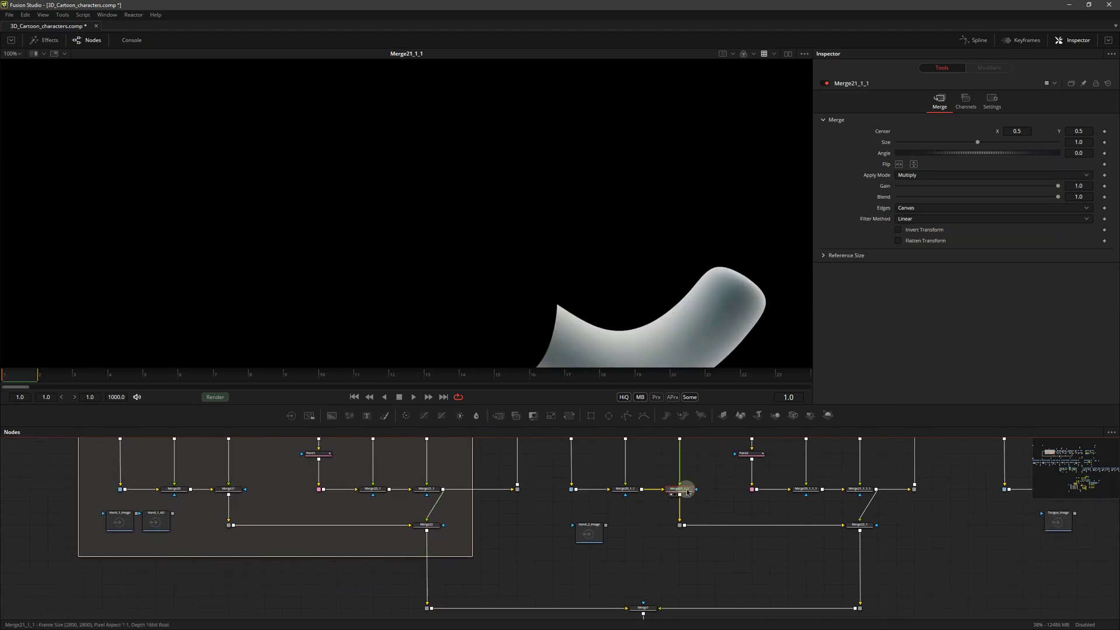
{"action": "left_click", "coordinate": [857, 524]}
{"action": "left_click", "coordinate": [644, 607]}
{"action": "key", "text": "1"}
{"action": "scroll", "coordinate": [650, 520], "scroll_direction": "down", "scroll_amount": 2}
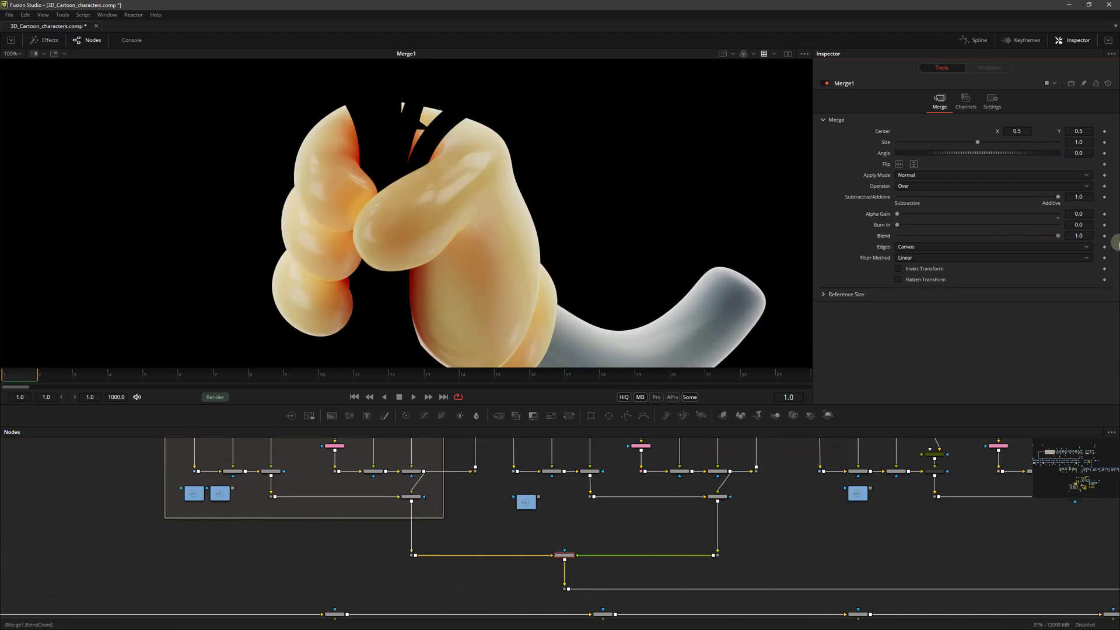
{"action": "scroll", "coordinate": [592, 309], "scroll_direction": "down", "scroll_amount": 2}
{"action": "scroll", "coordinate": [745, 548], "scroll_direction": "up", "scroll_amount": 3}
{"action": "left_click", "coordinate": [791, 535]}
{"action": "scroll", "coordinate": [793, 537], "scroll_direction": "up", "scroll_amount": 2}
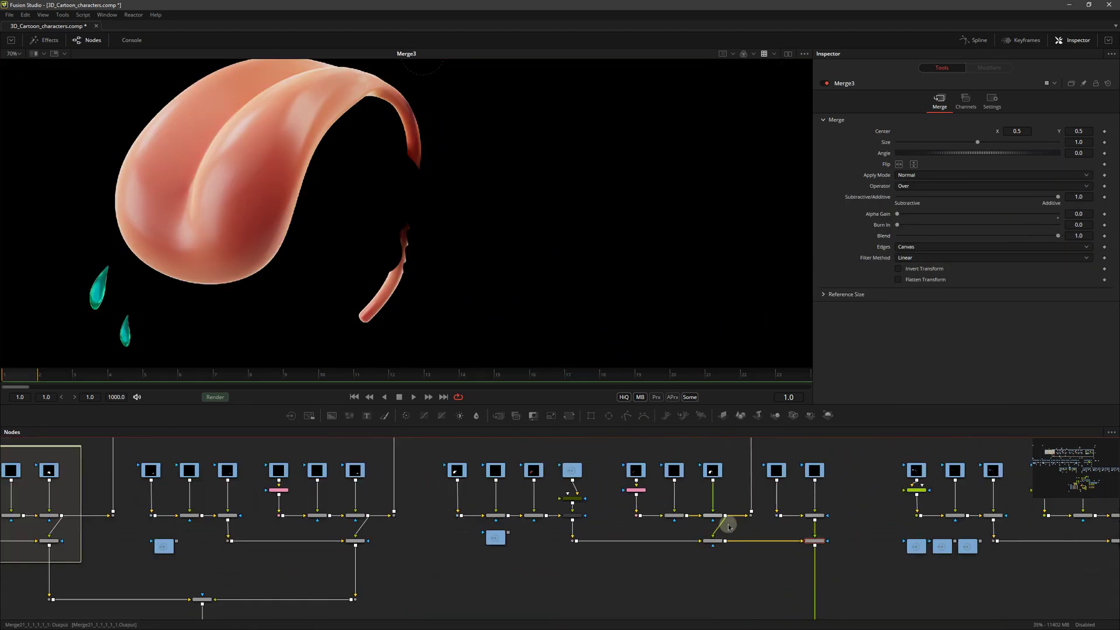
{"action": "left_click", "coordinate": [713, 541]}
{"action": "key", "text": "1"}
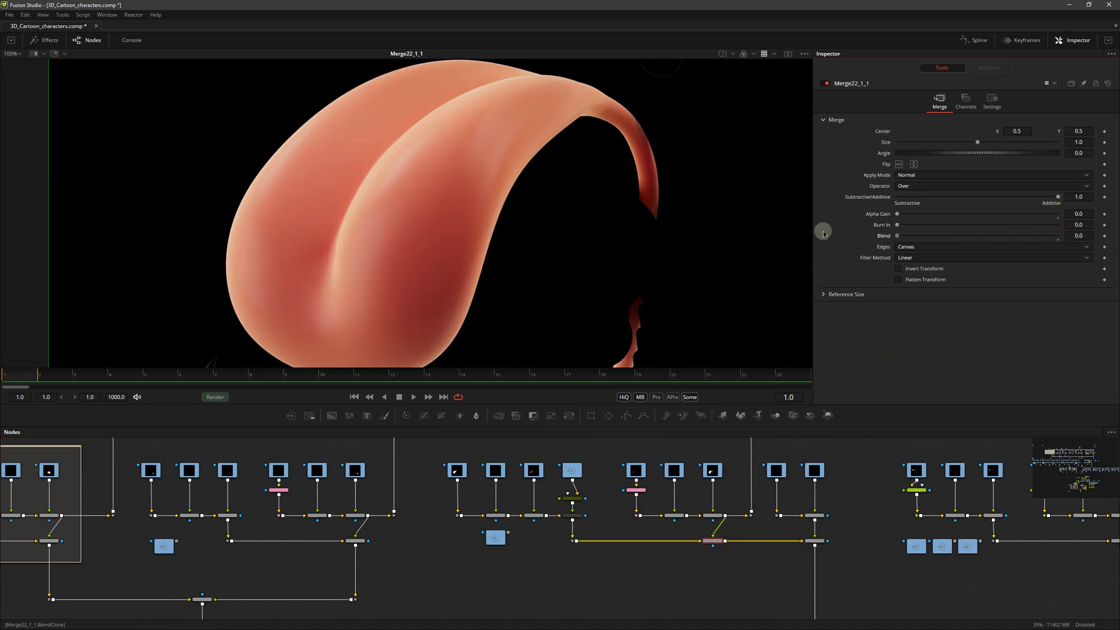
- View the Merge4 yellow-shape merge and then the Merge6 merge
{"action": "scroll", "coordinate": [747, 554], "scroll_direction": "down", "scroll_amount": 2}
{"action": "scroll", "coordinate": [746, 566], "scroll_direction": "down", "scroll_amount": 2}
{"action": "left_click", "coordinate": [738, 577]}
{"action": "key", "text": "1"}
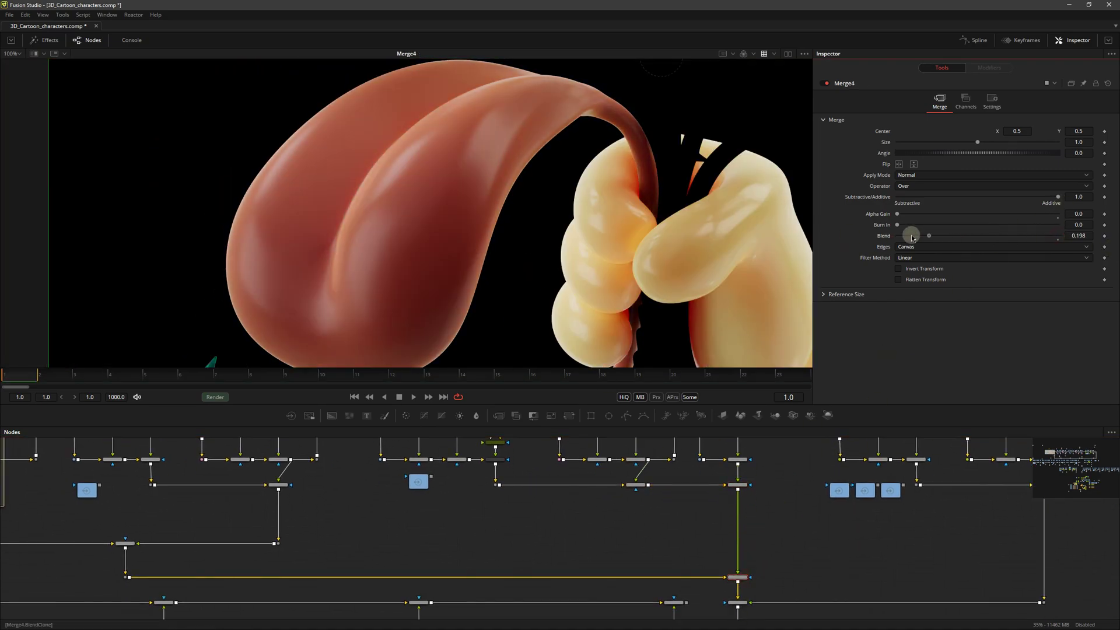
{"action": "middle_click_drag", "start_coordinate": [744, 580], "coordinate": [617, 538]}
{"action": "left_click", "coordinate": [612, 559]}
{"action": "key", "text": "1"}
{"action": "scroll", "coordinate": [627, 559], "scroll_direction": "down", "scroll_amount": 2}
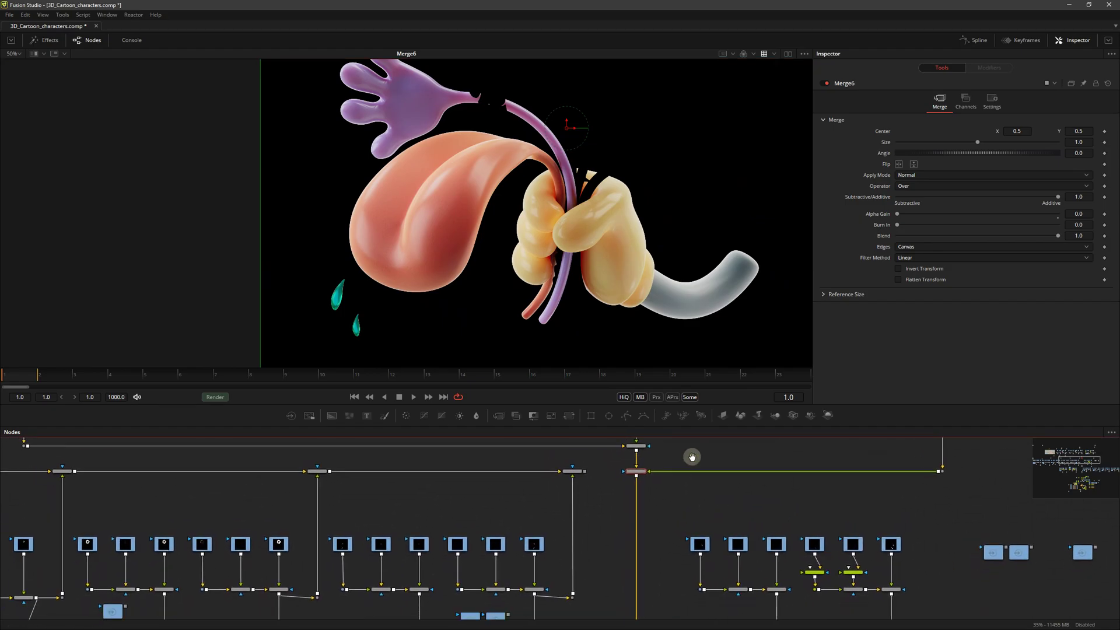
{"action": "scroll", "coordinate": [720, 519], "scroll_direction": "down", "scroll_amount": 2}
- Step through the face-branch merges, from Merge21_1_2 to the flower-centre merge
{"action": "left_click", "coordinate": [205, 534]}
{"action": "key", "text": "1"}
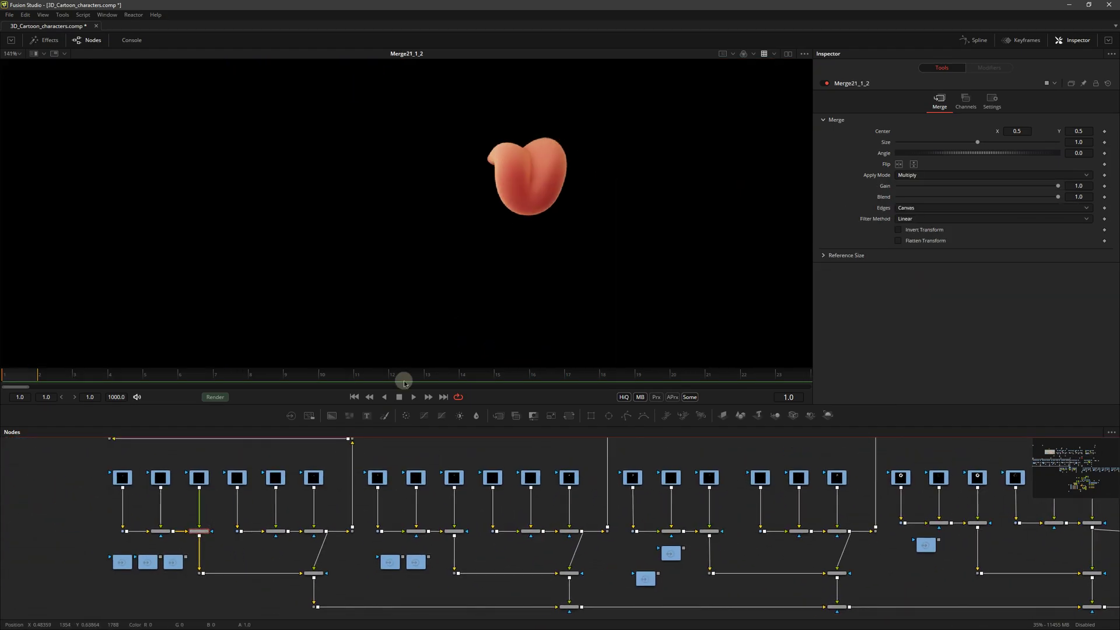
{"action": "left_click", "coordinate": [314, 572]}
{"action": "key", "text": "1"}
{"action": "left_click", "coordinate": [569, 607]}
{"action": "left_click", "coordinate": [454, 531]}
{"action": "key", "text": "1"}
{"action": "left_click", "coordinate": [578, 532]}
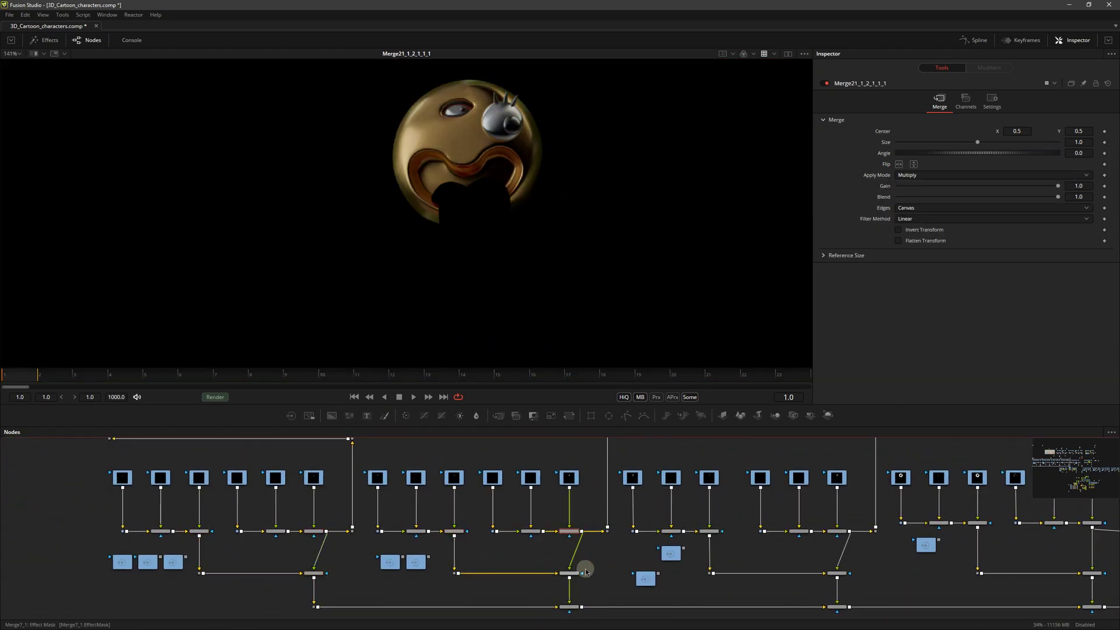
{"action": "left_click", "coordinate": [572, 603]}
{"action": "scroll", "coordinate": [872, 595], "scroll_direction": "down", "scroll_amount": 2}
{"action": "left_click", "coordinate": [463, 499]}
- View the flower merges Merge9_1_1 and Merge8, then the merge building the arrow
{"action": "key", "text": "1"}
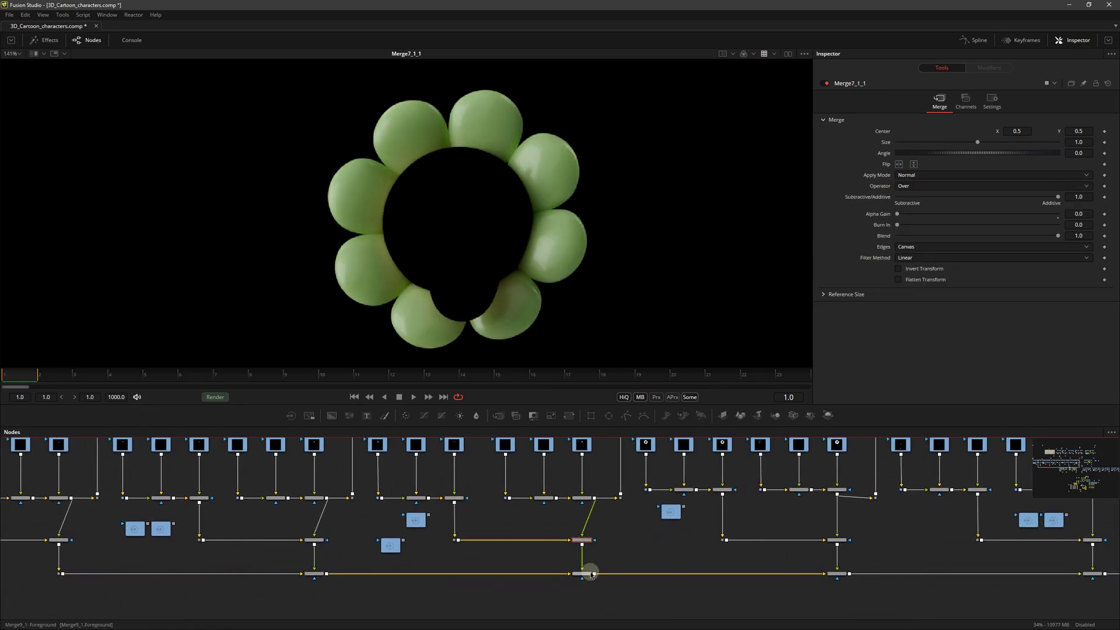
{"action": "left_click", "coordinate": [723, 573]}
{"action": "key", "text": "1"}
{"action": "left_click", "coordinate": [824, 572]}
{"action": "key", "text": "1"}
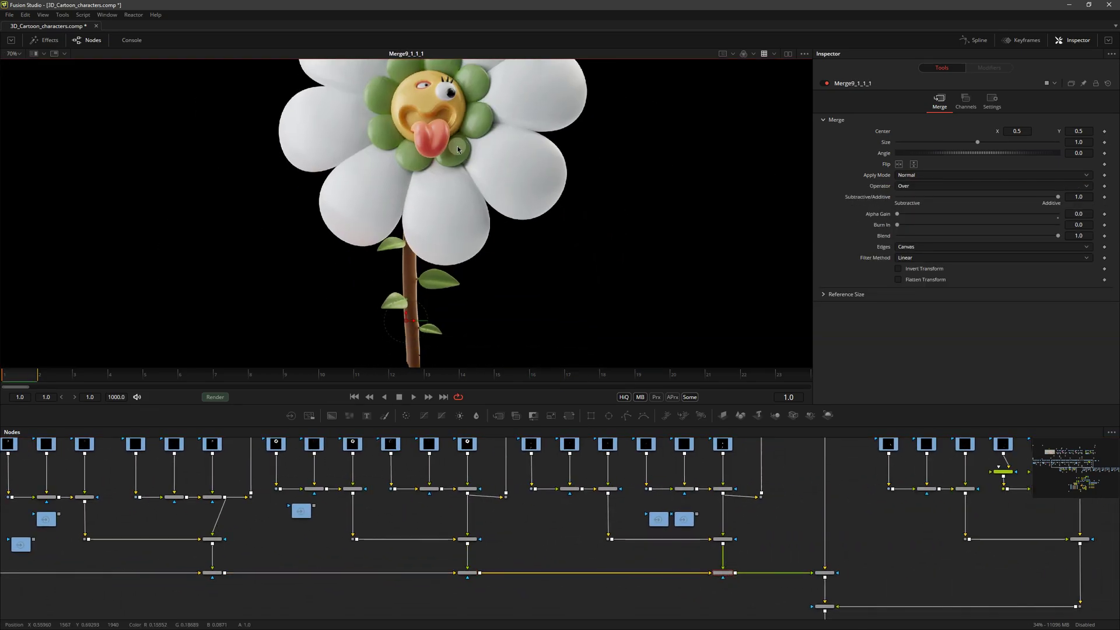
{"action": "middle_click_drag", "start_coordinate": [824, 572], "coordinate": [724, 570]}
{"action": "scroll", "coordinate": [871, 576], "scroll_direction": "up", "scroll_amount": 1}
{"action": "left_click", "coordinate": [890, 576]}
{"action": "key", "text": "1"}
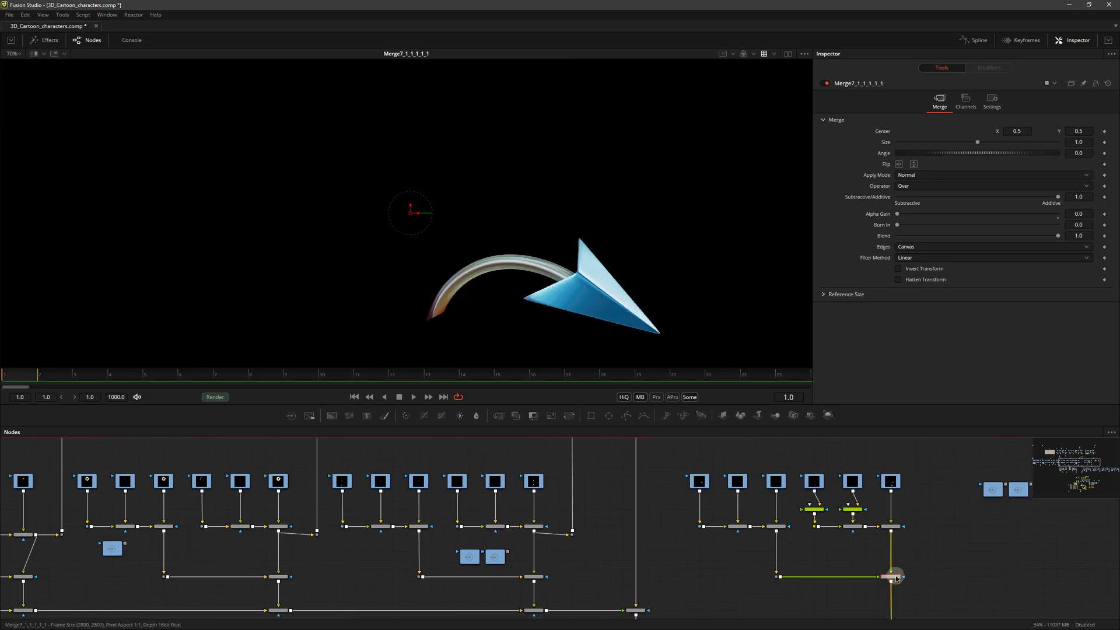
- View Merge11_1, the palm leaves merge, Merge13 green leaves, and the palm trunk merge
{"action": "middle_click_drag", "start_coordinate": [845, 615], "coordinate": [829, 544]}
{"action": "left_click", "coordinate": [625, 565]}
{"action": "key", "text": "1"}
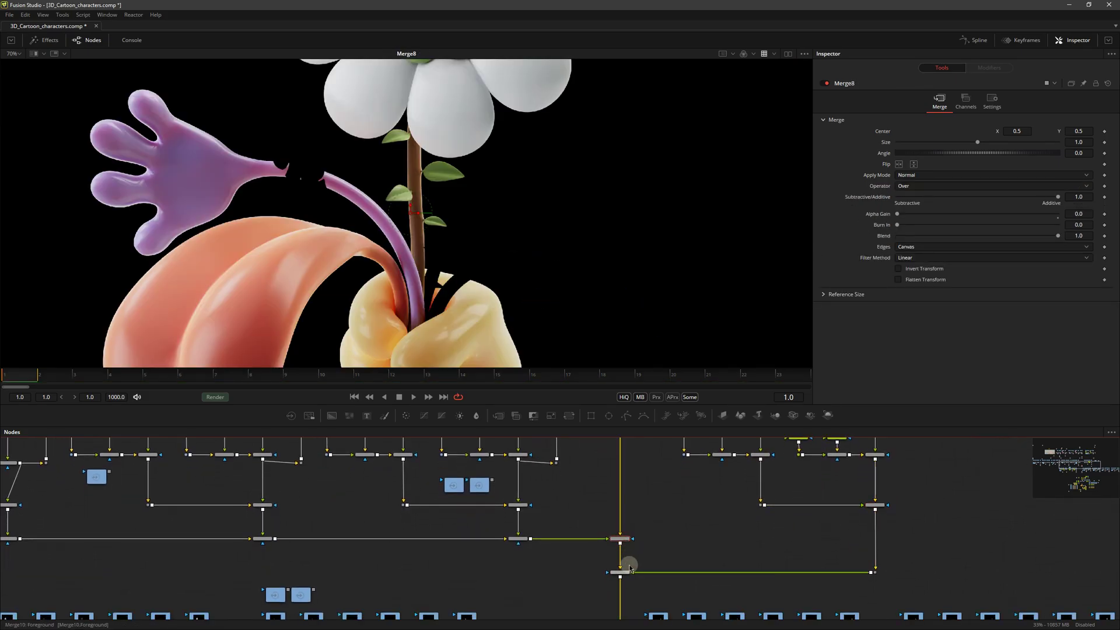
{"action": "middle_click_drag", "start_coordinate": [558, 545], "coordinate": [385, 537]}
{"action": "left_click", "coordinate": [385, 538]}
{"action": "key", "text": "1"}
{"action": "middle_click_drag", "start_coordinate": [317, 540], "coordinate": [301, 517]}
{"action": "left_click", "coordinate": [368, 583]}
{"action": "key", "text": "1"}
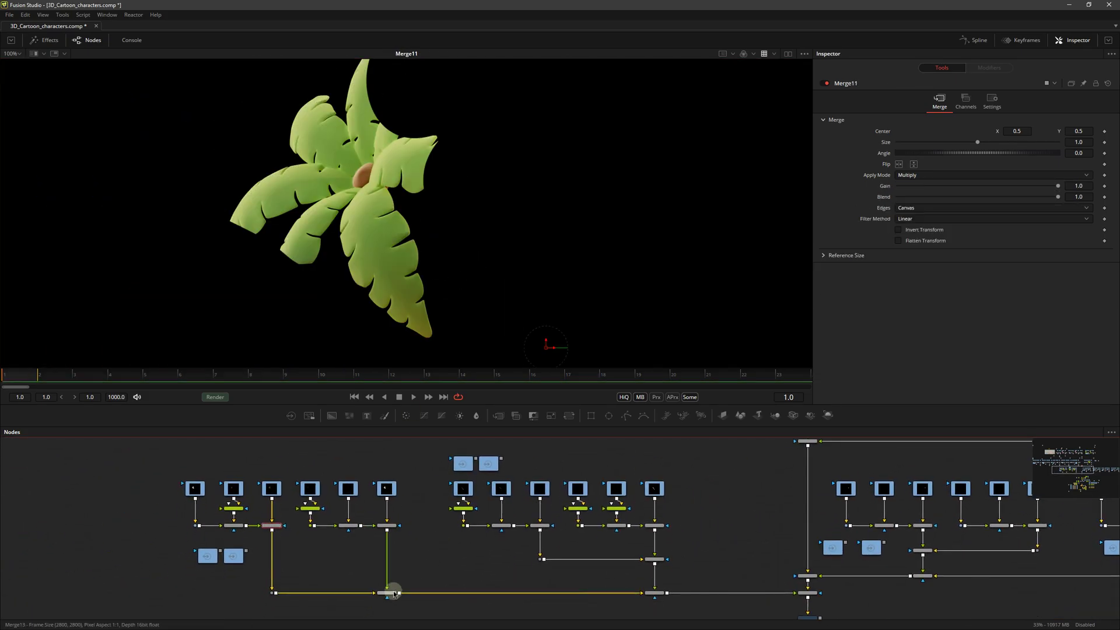
{"action": "left_click", "coordinate": [642, 549]}
{"action": "key", "text": "1"}
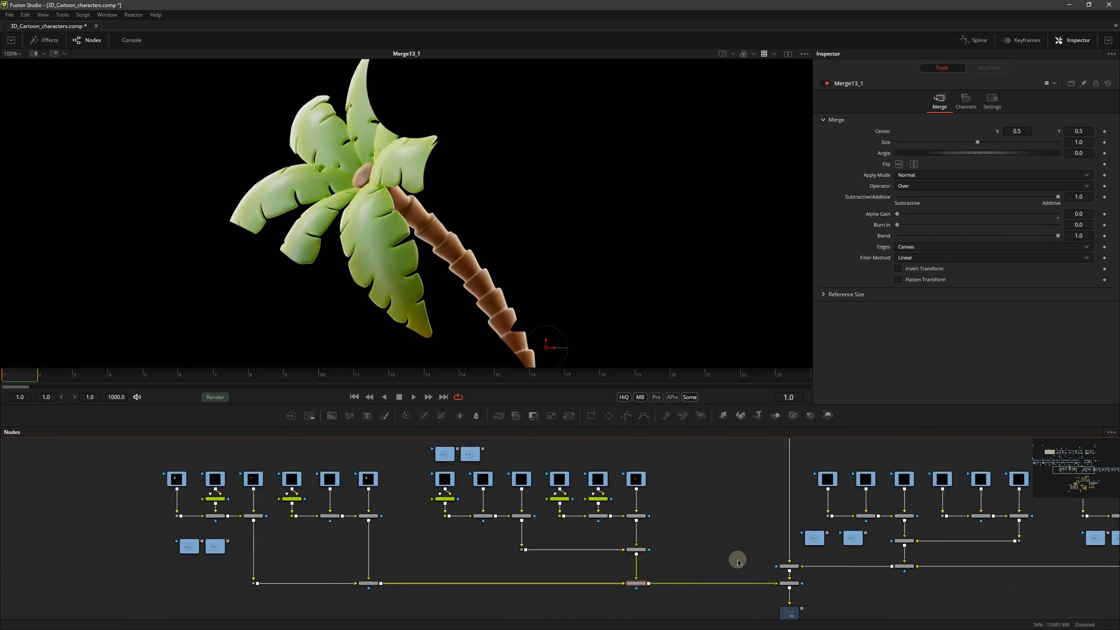
- View the thorny trunk merge, Merge15_1, and the complete coin flower merge
{"action": "mouse_move", "coordinate": [737, 560]}
{"action": "middle_mouse_down"}
{"action": "mouse_move", "coordinate": [486, 556]}
{"action": "mouse_move", "coordinate": [497, 551]}
{"action": "middle_mouse_up"}
{"action": "left_click", "coordinate": [853, 533]}
{"action": "key", "text": "1"}
{"action": "scroll", "coordinate": [623, 279], "scroll_direction": "down", "scroll_amount": 3}
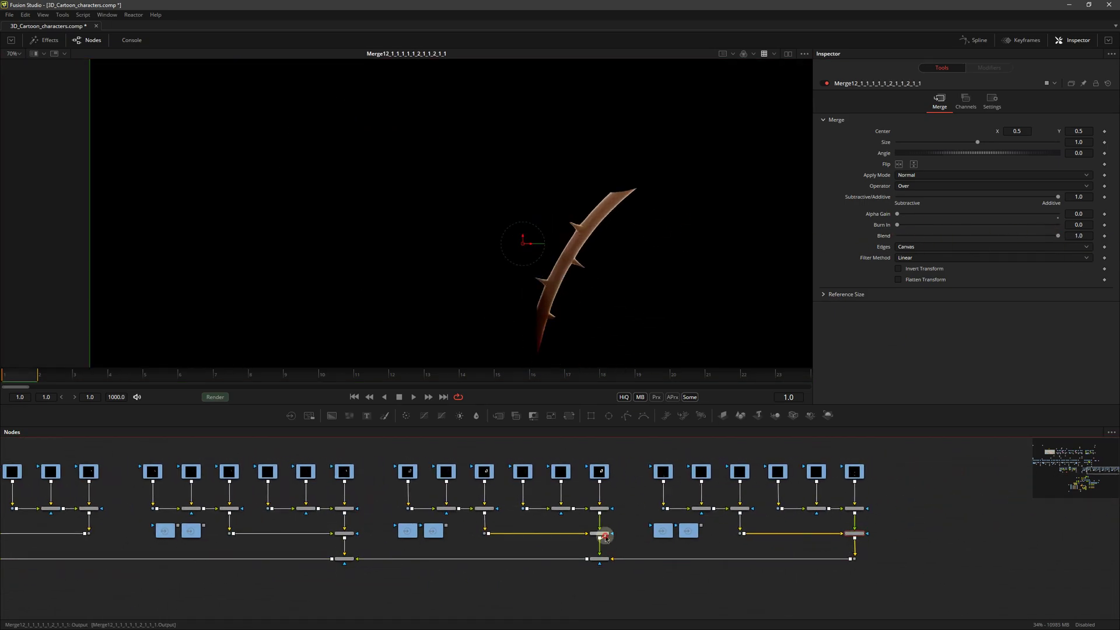
{"action": "left_click", "coordinate": [600, 559]}
{"action": "key", "text": "1"}
{"action": "left_click", "coordinate": [344, 559]}
{"action": "key", "text": "1"}
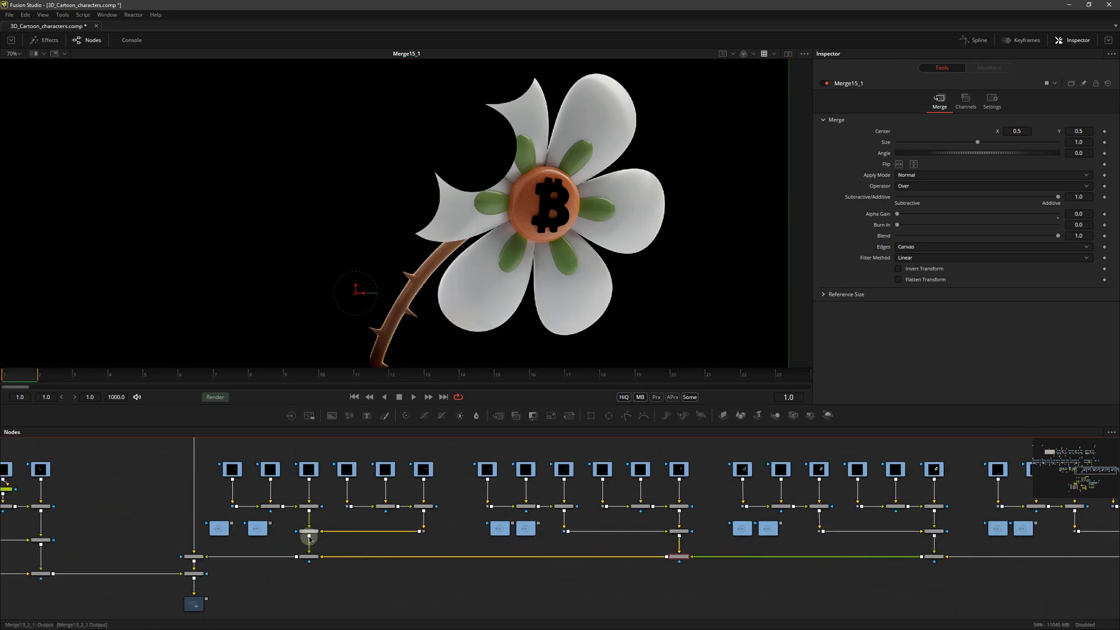
- View the final merges, including Merge13_2_1_1_1, ending on the complete bouquet composite
{"action": "left_click", "coordinate": [307, 554]}
{"action": "key", "text": "1"}
{"action": "middle_click_drag", "start_coordinate": [314, 558], "coordinate": [345, 574]}
{"action": "left_click", "coordinate": [338, 571]}
{"action": "key", "text": "1"}
{"action": "key", "text": "1"}
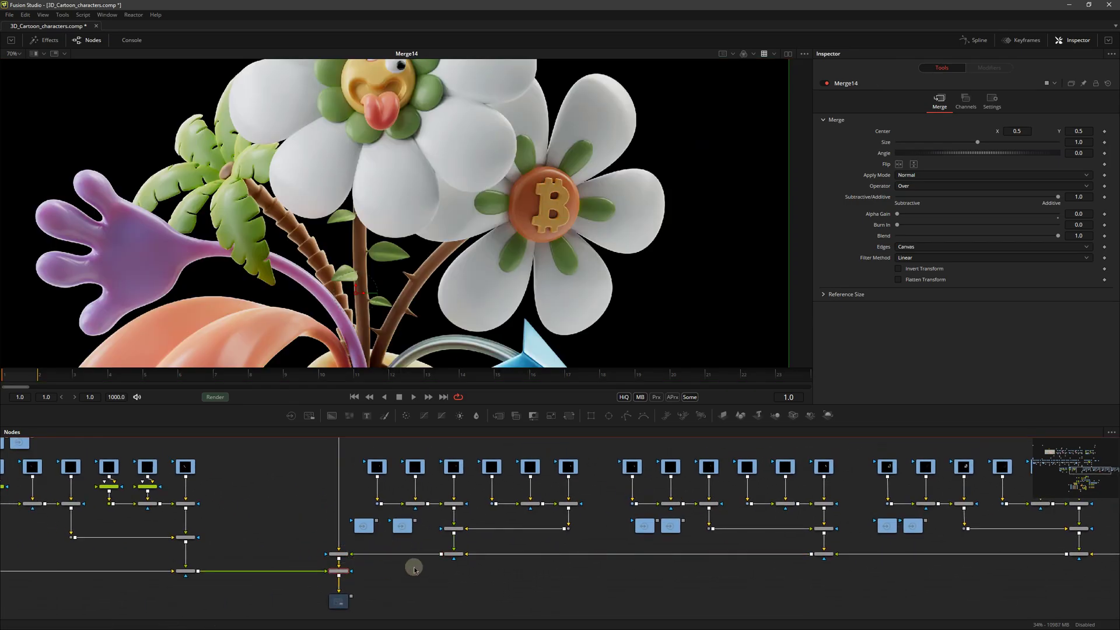
{"action": "scroll", "coordinate": [402, 574], "scroll_direction": "up", "scroll_amount": 3, "text": "ctrl"}
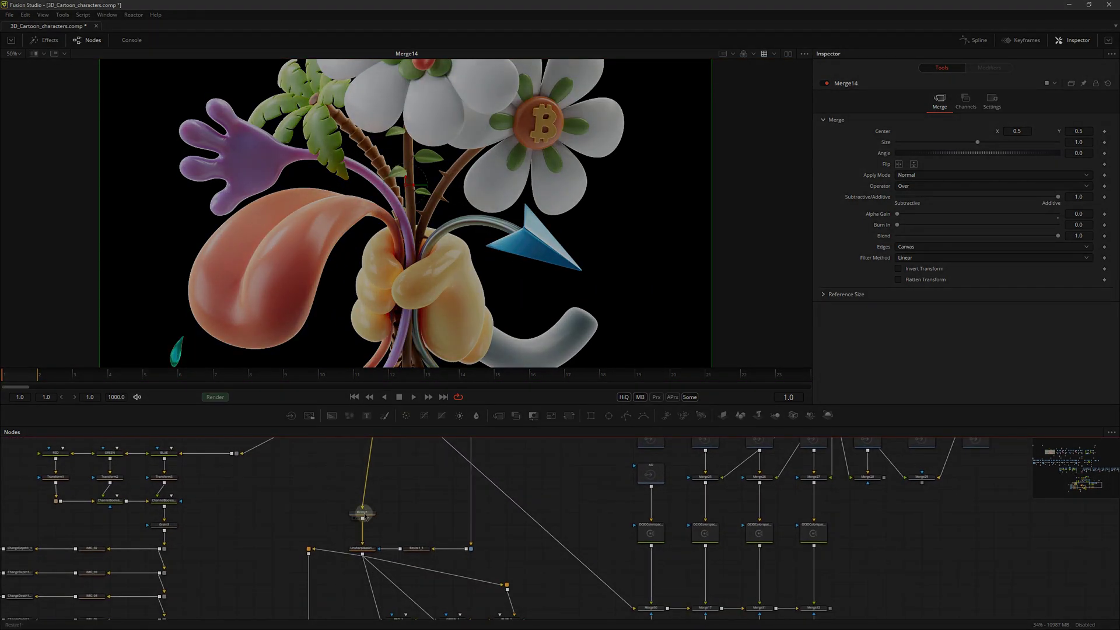